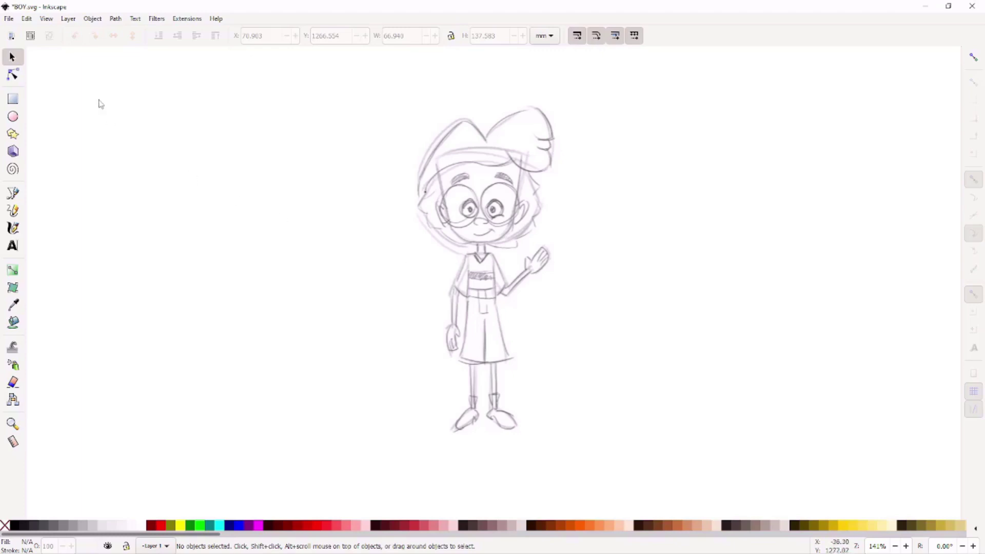
# Rename the sketch layer to REF and fade it to about 50% opacity
pyautogui.click(69, 18)
pyautogui.moveTo(833, 249); pyautogui.dragTo(783, 258)
pyautogui.write('REF')
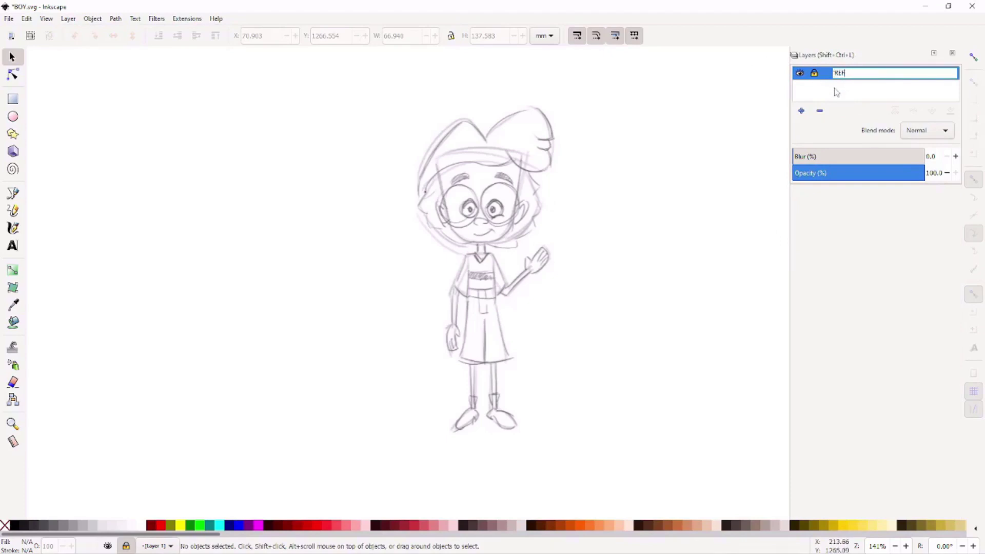
pyautogui.press('Return')
pyautogui.click(855, 173)
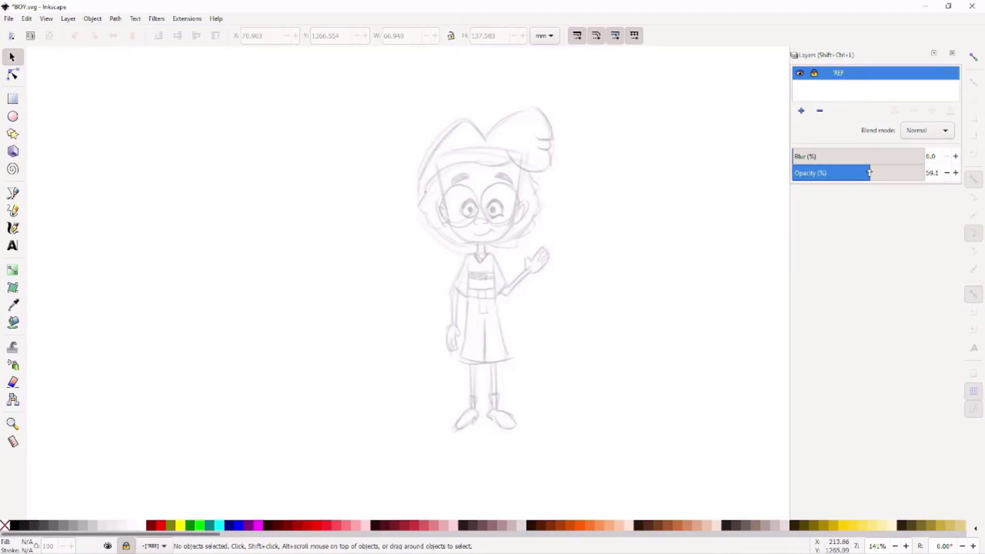
# Add a new layer named DRAWING above the REF layer
pyautogui.click(801, 111)
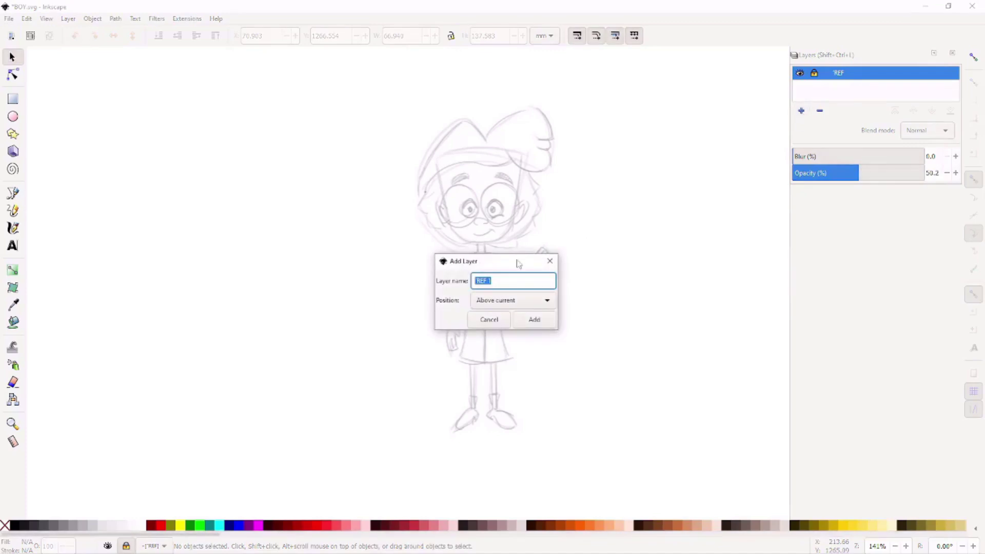
pyautogui.write('DRAWING')
pyautogui.press('Return')
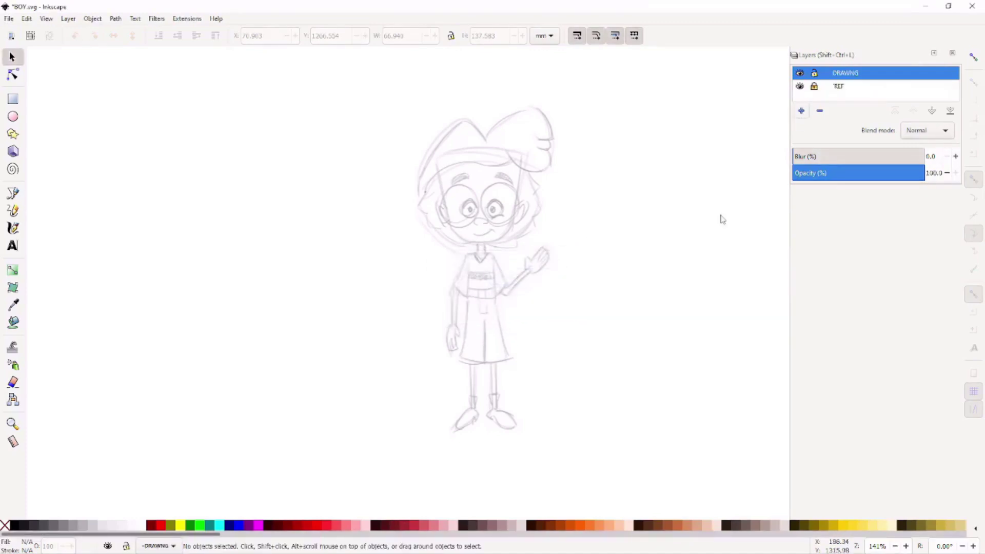
# Trace the two neck lines under the chin with straight-line paths
pyautogui.hotkey('ctrl', 'shift', 'l')
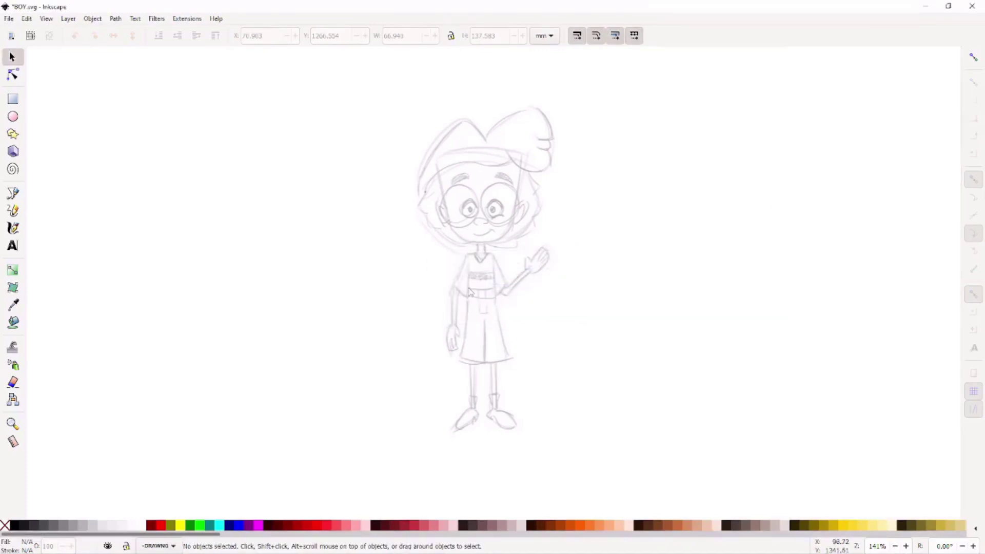
pyautogui.click(13, 193)
pyautogui.scroll(2, 477, 274)
pyautogui.scroll(2, 476, 275)
pyautogui.click(467, 178)
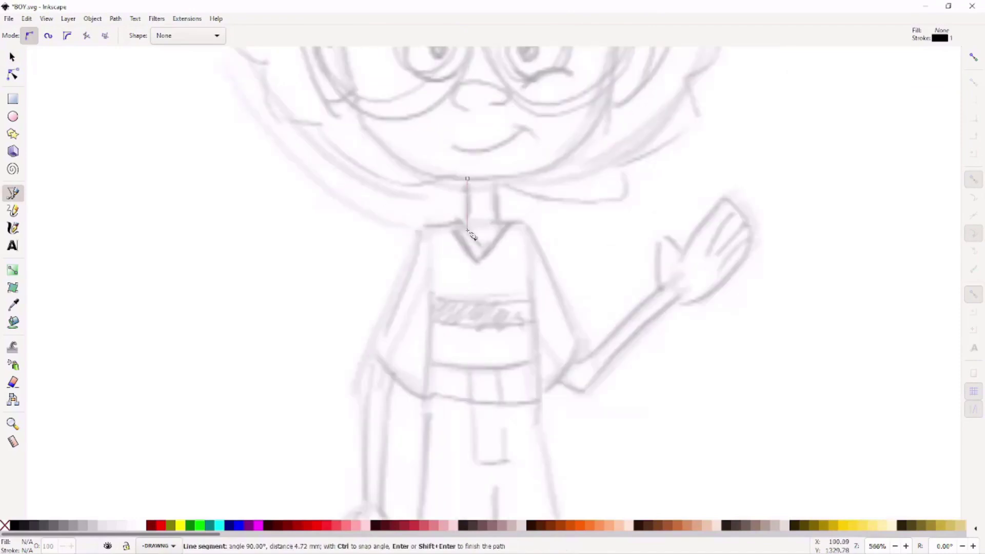
pyautogui.click(494, 177)
pyautogui.doubleClick(494, 234)
pyautogui.click(421, 225)
pyautogui.click(377, 355)
pyautogui.doubleClick(424, 386)
# Outline the shoulder, sleeve and left forearm
pyautogui.click(580, 344)
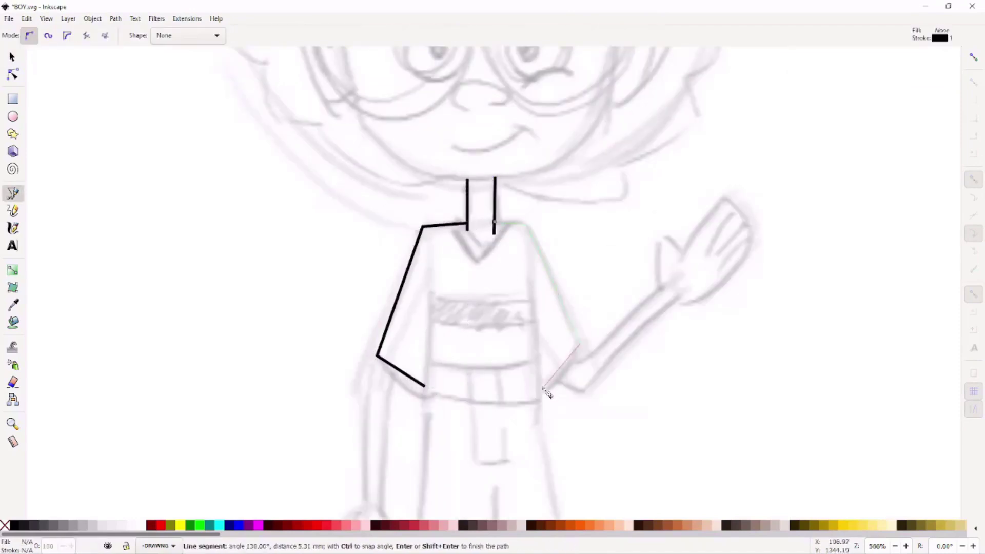
pyautogui.doubleClick(543, 390)
pyautogui.scroll(-2, 513, 308)
pyautogui.scroll(-5, 413, 218)
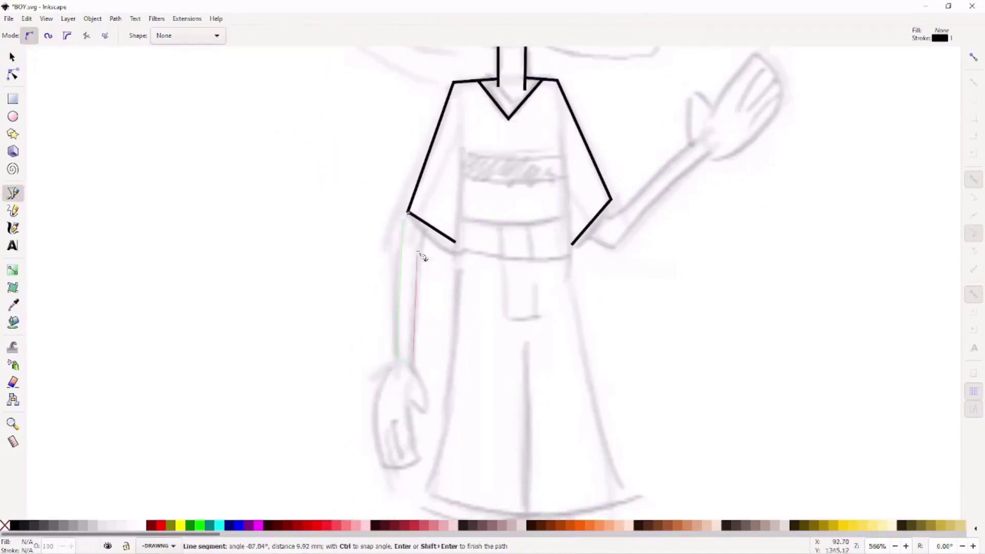
pyautogui.click(418, 234)
pyautogui.doubleClick(425, 226)
# Outline the hanging hand and the raised arm with its waving hand
pyautogui.scroll(-3, 390, 308)
pyautogui.click(351, 281)
pyautogui.doubleClick(367, 286)
pyautogui.scroll(3, 440, 246)
pyautogui.hscroll(3, 440, 245)
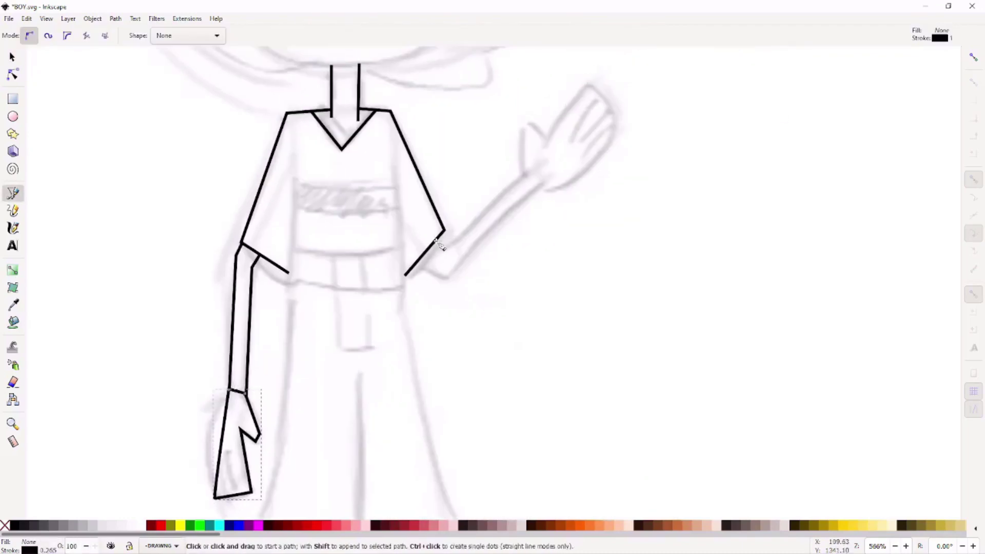
pyautogui.doubleClick(548, 191)
pyautogui.click(542, 183)
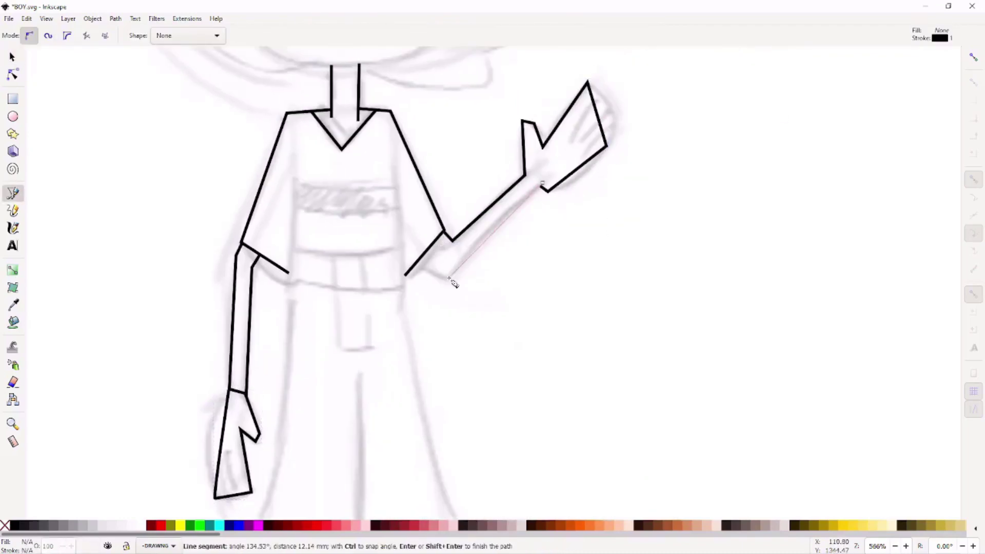
pyautogui.doubleClick(430, 258)
pyautogui.scroll(-1, 430, 257)
# Draw the shirt-front line and the skirt outline
pyautogui.click(377, 161)
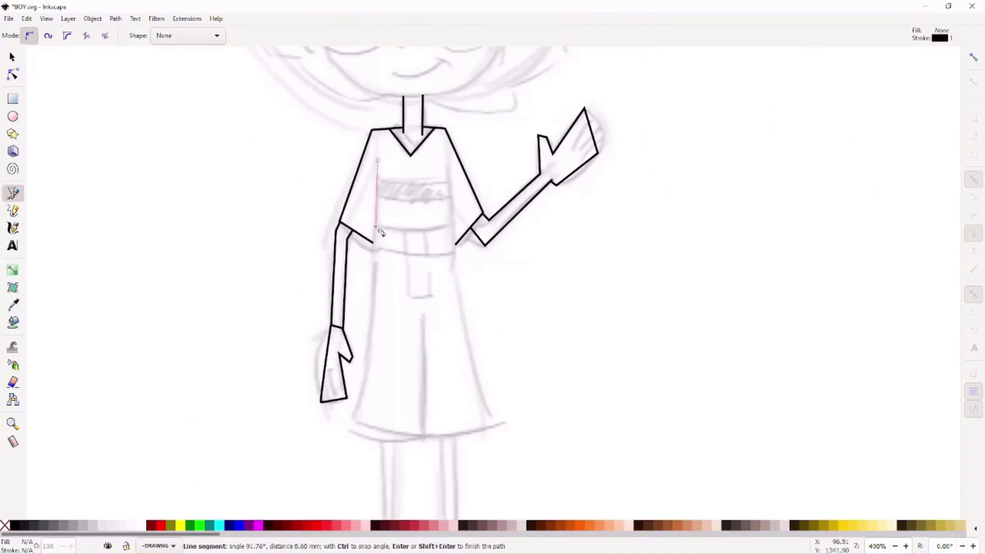
pyautogui.doubleClick(448, 161)
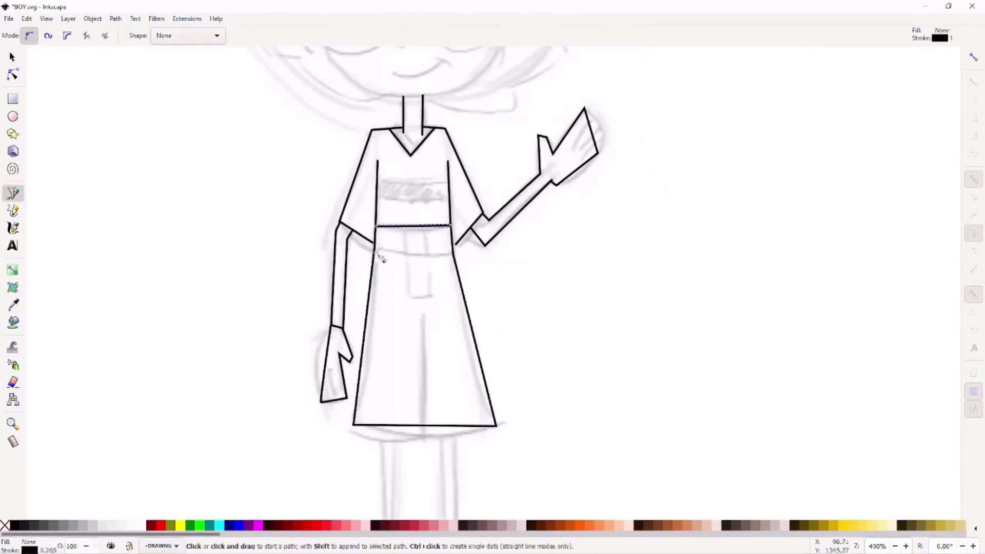
pyautogui.doubleClick(423, 204)
pyautogui.scroll(-2, 423, 203)
pyautogui.scroll(3, 426, 229)
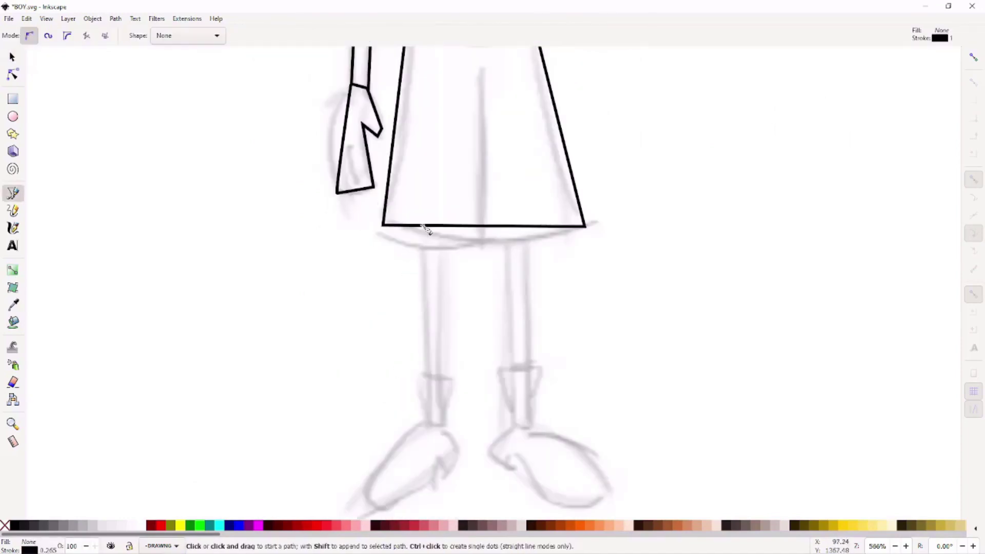
# Outline the left leg and place a duplicate on the right as the other leg
pyautogui.doubleClick(440, 225)
pyautogui.scroll(-3, 462, 308)
pyautogui.hotkey('ctrl', 'd')
pyautogui.moveTo(460, 205); pyautogui.dragTo(548, 206)
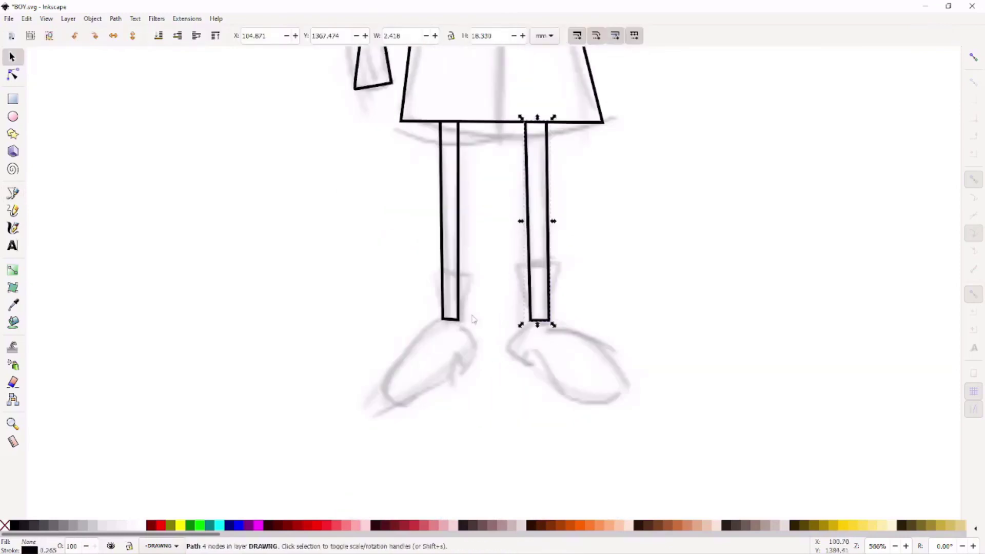
# Trace a closed shoe outline from the ankle
pyautogui.click(389, 344)
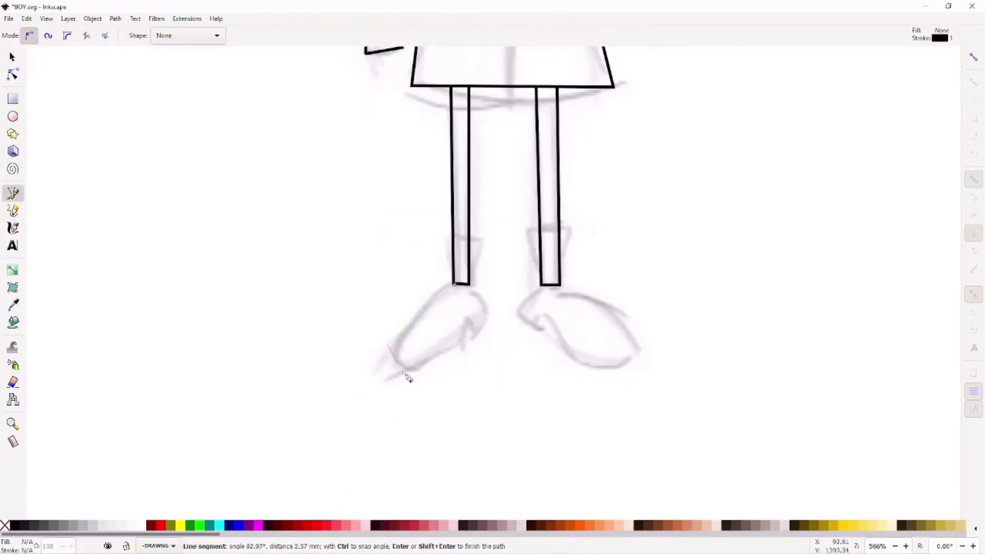
pyautogui.click(543, 288)
pyautogui.scroll(-5, 510, 290)
pyautogui.scroll(3, 501, 335)
pyautogui.scroll(-2, 565, 352)
# Raise the left shoulder corner to the neck and bend the V-neck into a curve
pyautogui.scroll(4, 496, 251)
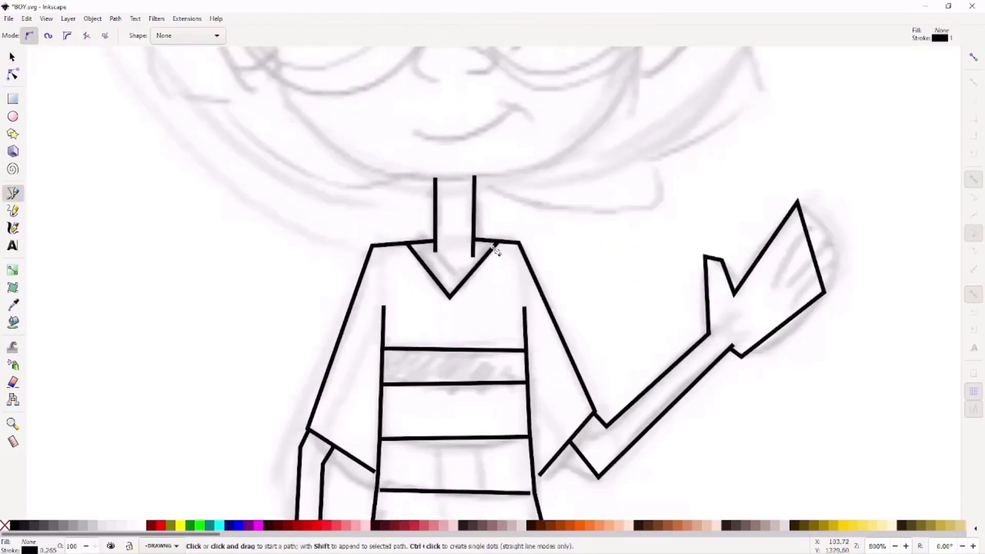
pyautogui.press('n')
pyautogui.scroll(1, 492, 205)
pyautogui.click(465, 215)
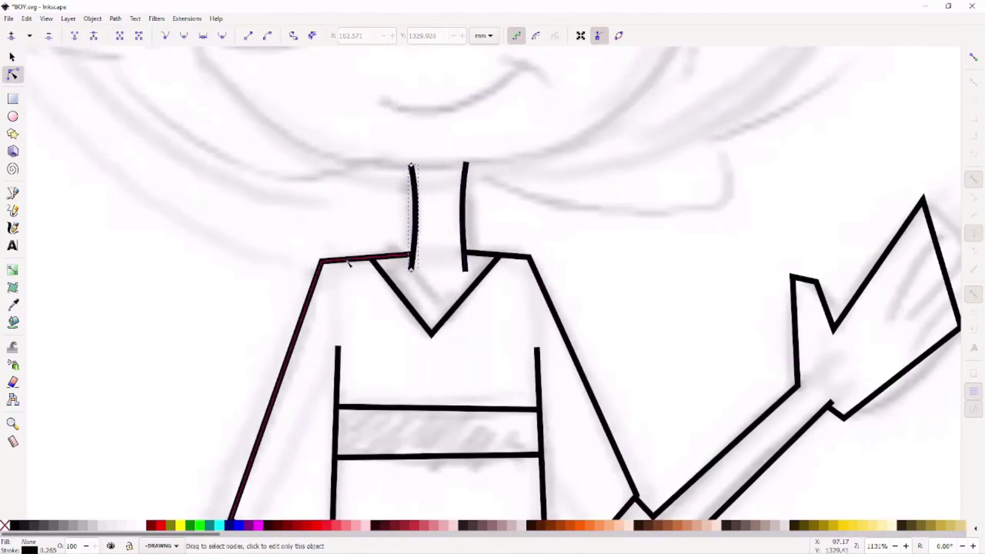
pyautogui.click(359, 257)
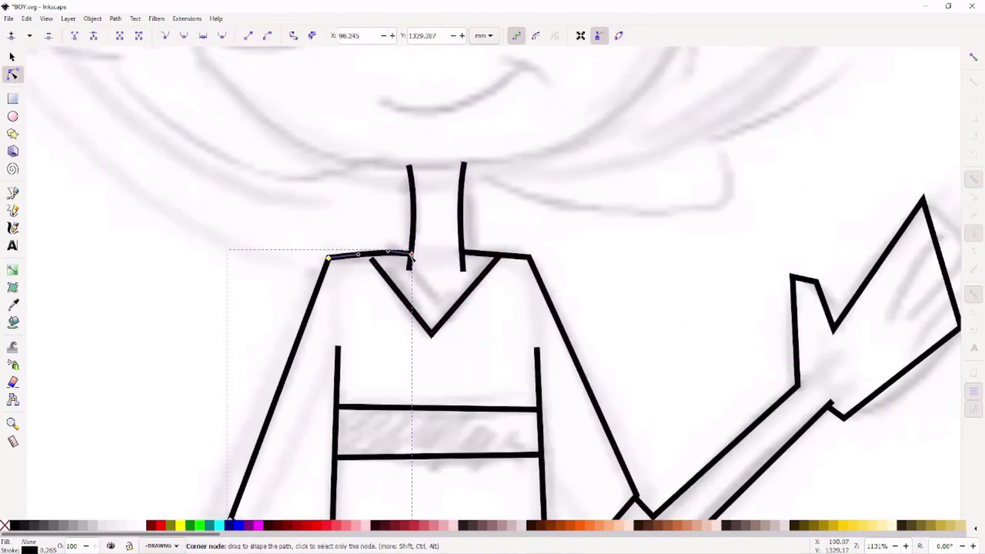
pyautogui.moveTo(412, 256); pyautogui.dragTo(413, 255)
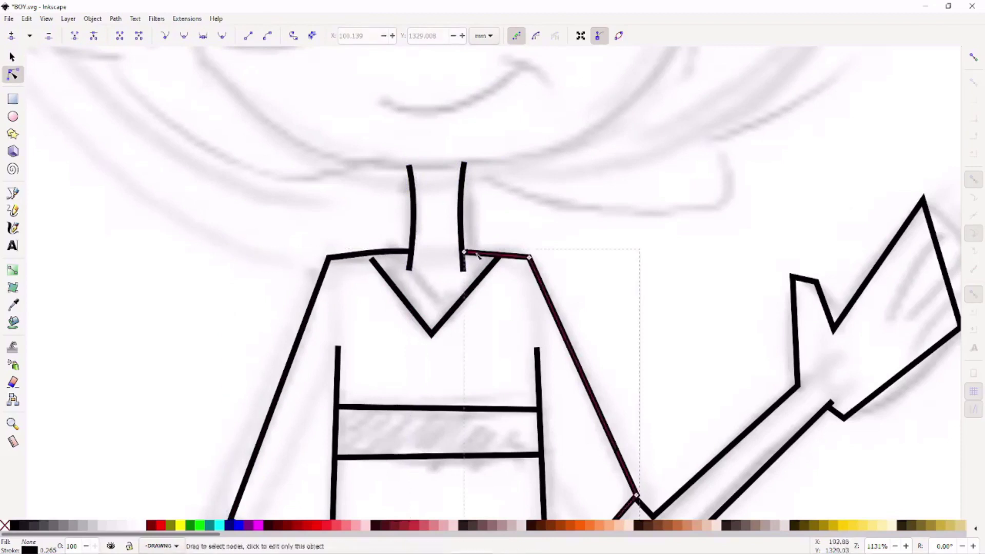
pyautogui.moveTo(413, 307); pyautogui.dragTo(406, 302)
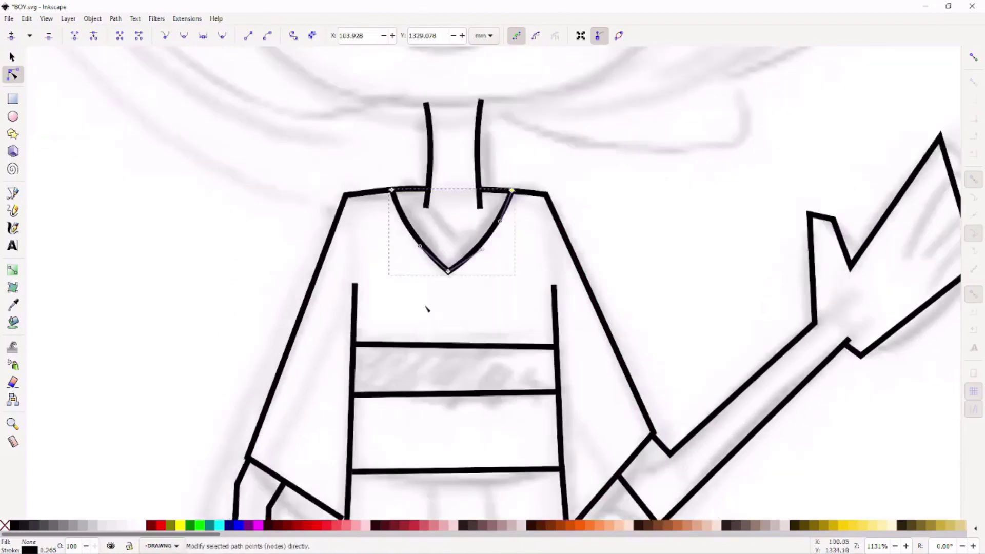
# Bow the right sleeve's lower edge into a rounded curve
pyautogui.scroll(-6, 405, 302)
pyautogui.hscroll(-4, 406, 302)
pyautogui.click(360, 280)
pyautogui.hscroll(3, 451, 408)
pyautogui.scroll(-1, 451, 408)
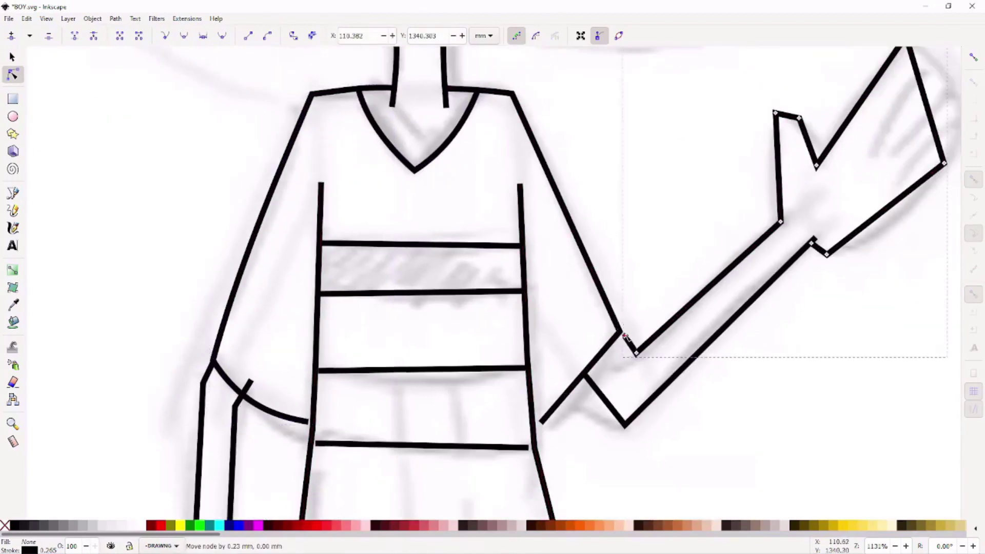
pyautogui.click(632, 327)
pyautogui.moveTo(591, 236); pyautogui.dragTo(555, 337)
pyautogui.moveTo(585, 377); pyautogui.dragTo(600, 391)
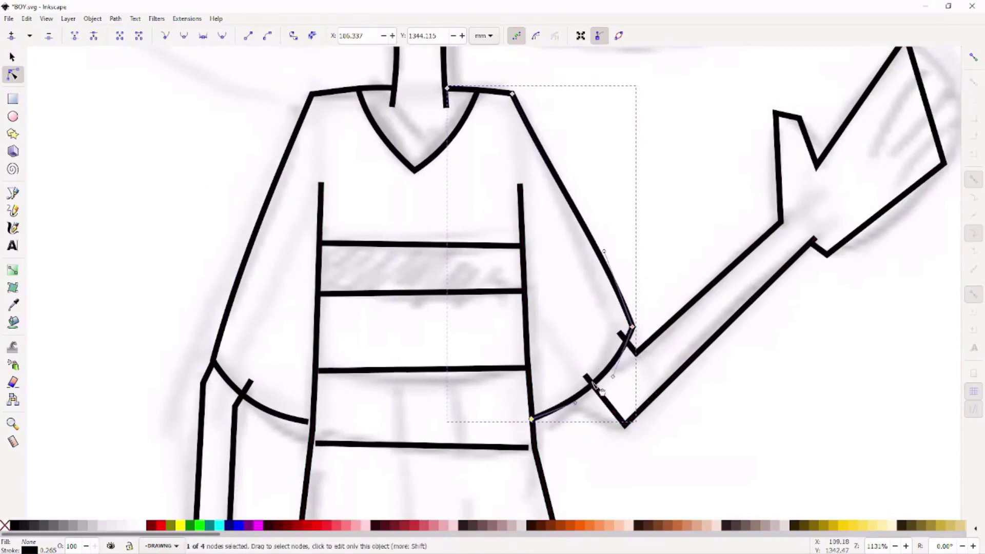
# Adjust both bottom corners of the skirt hem
pyautogui.scroll(-2, 520, 406)
pyautogui.click(502, 191)
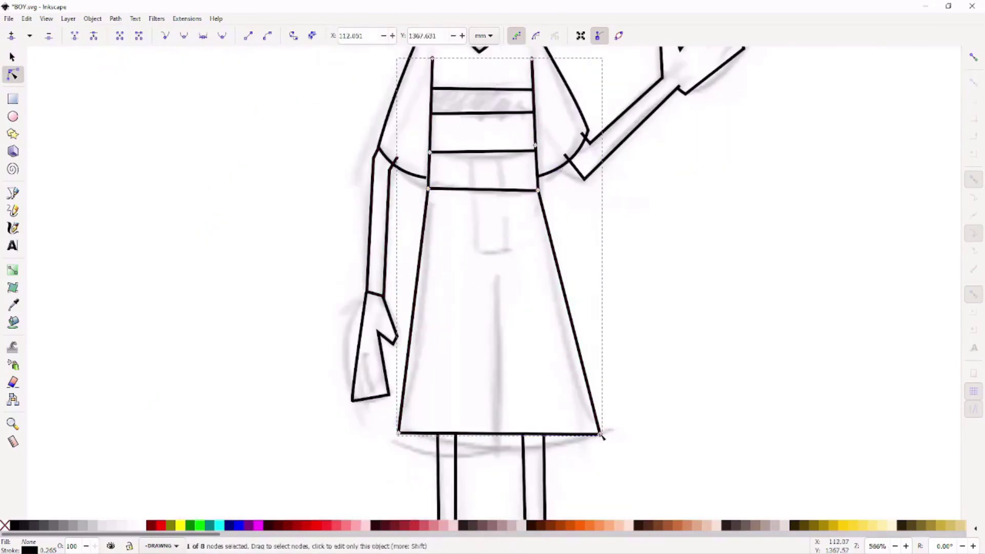
pyautogui.moveTo(602, 436); pyautogui.dragTo(592, 437)
pyautogui.moveTo(403, 435); pyautogui.dragTo(397, 437)
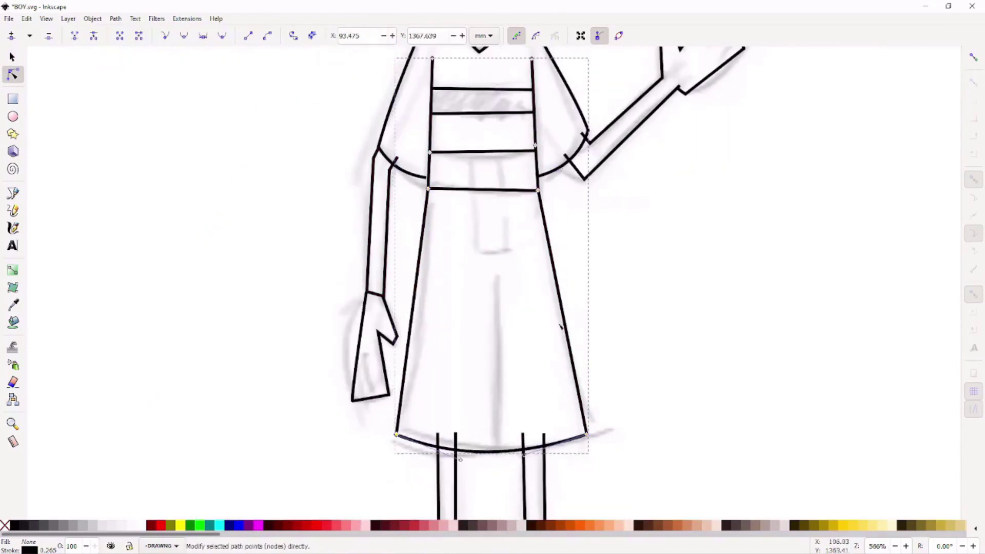
# Raise the left sleeve's top corner slightly
pyautogui.scroll(2, 561, 326)
pyautogui.scroll(3, 547, 242)
pyautogui.click(548, 241)
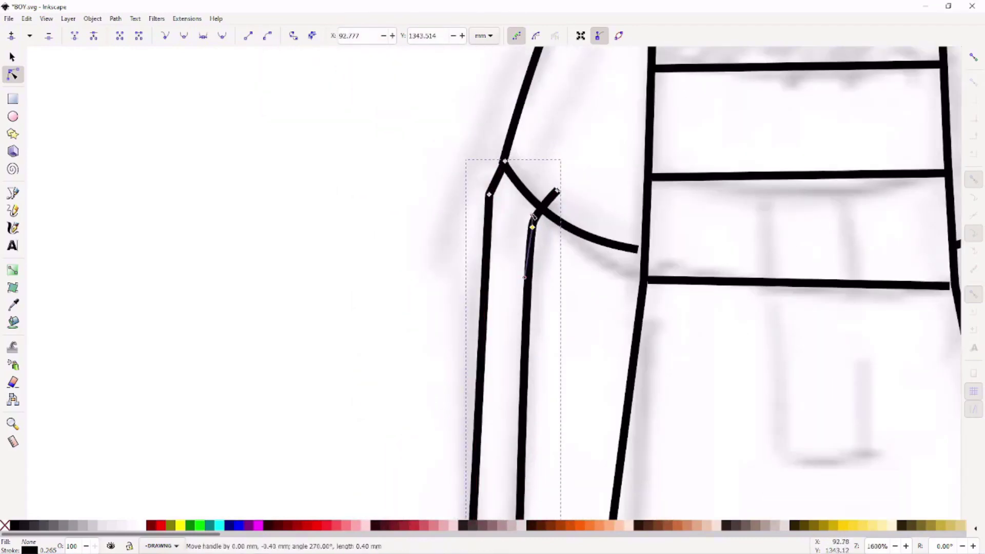
pyautogui.moveTo(505, 161); pyautogui.dragTo(505, 155)
# Curve the inner edge and round the bottom edge of the hanging hand
pyautogui.scroll(-3, 459, 301)
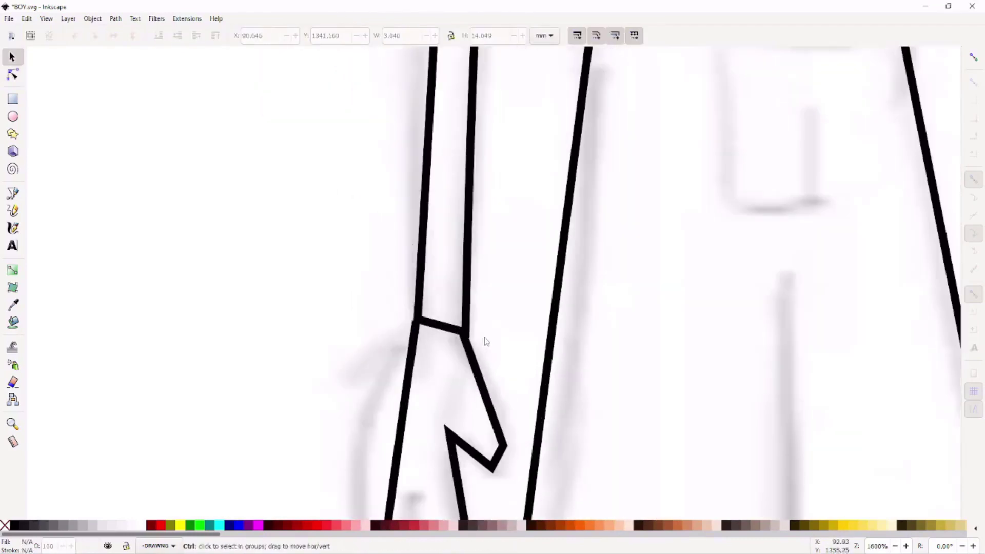
pyautogui.scroll(-1, 480, 334)
pyautogui.click(446, 212)
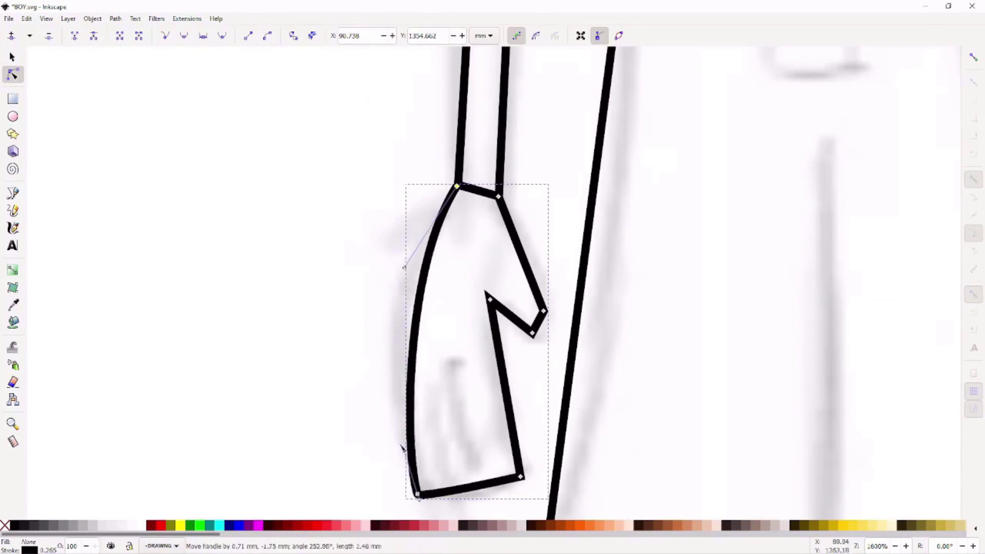
pyautogui.scroll(-2, 461, 256)
pyautogui.moveTo(500, 354); pyautogui.dragTo(485, 354)
pyautogui.scroll(-1, 462, 436)
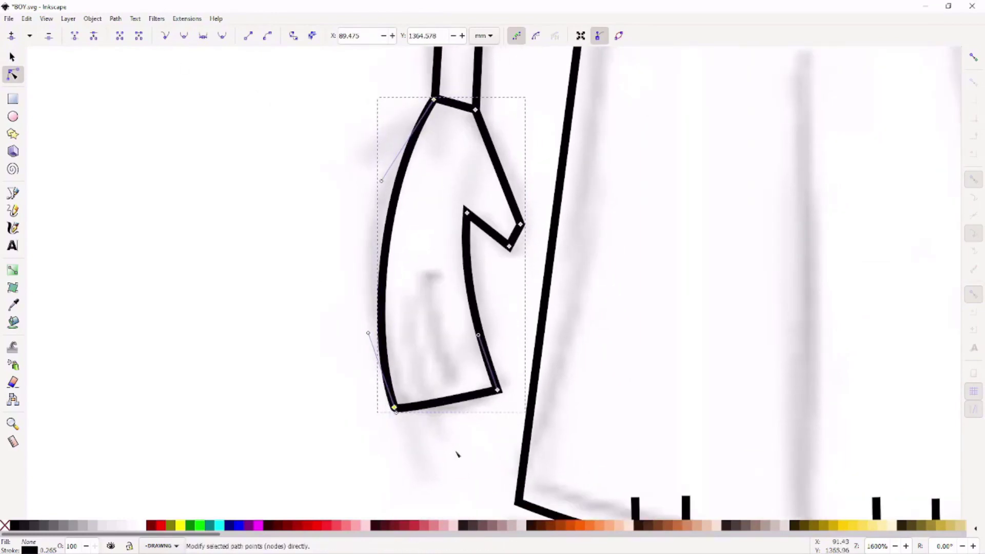
pyautogui.moveTo(452, 399); pyautogui.dragTo(464, 419)
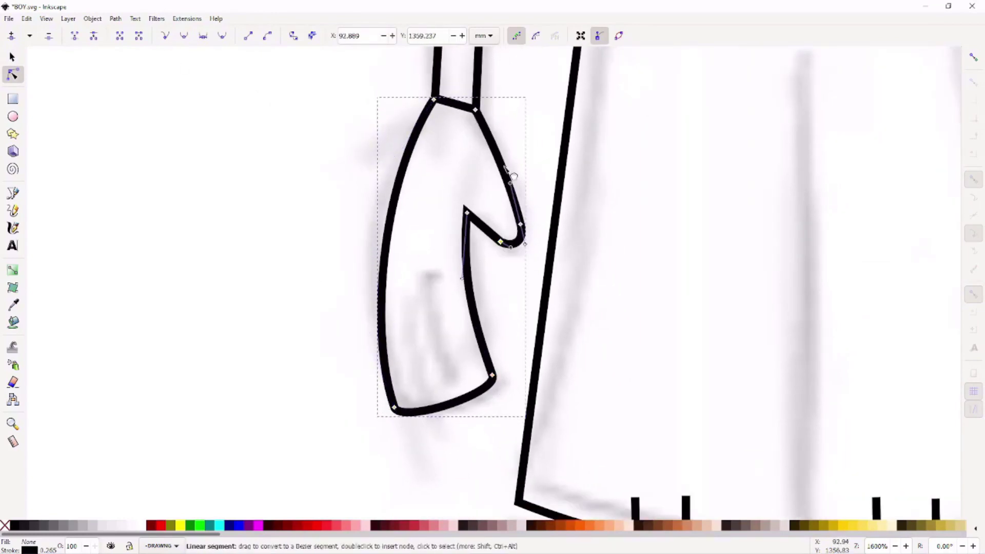
# Paste a copy of the finger strokes into the hanging hand and shift it left
pyautogui.hotkey('ctrl', 'v')
pyautogui.press('s')
pyautogui.moveTo(457, 363); pyautogui.dragTo(439, 367)
pyautogui.press('n')
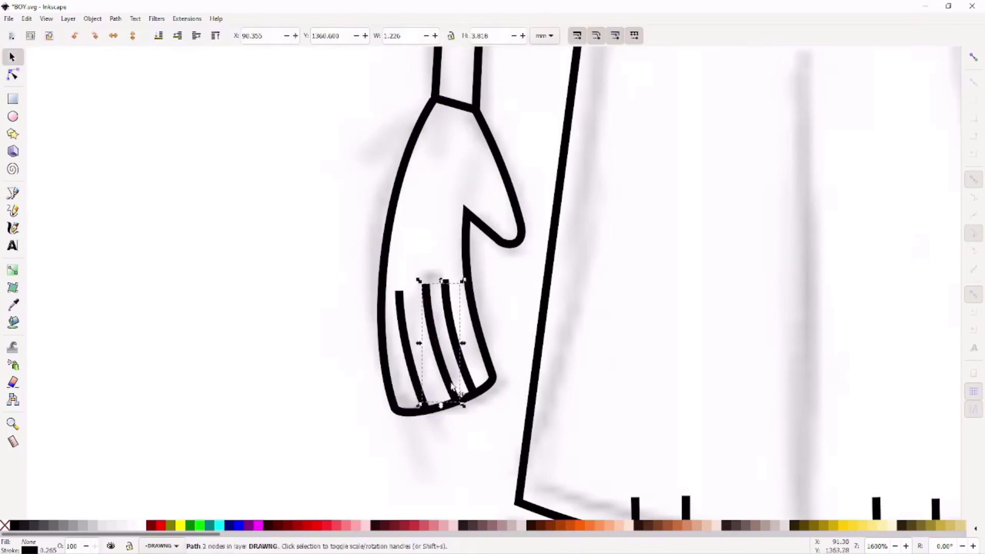
pyautogui.press('5')
pyautogui.scroll(7, 497, 332)
pyautogui.press('5')
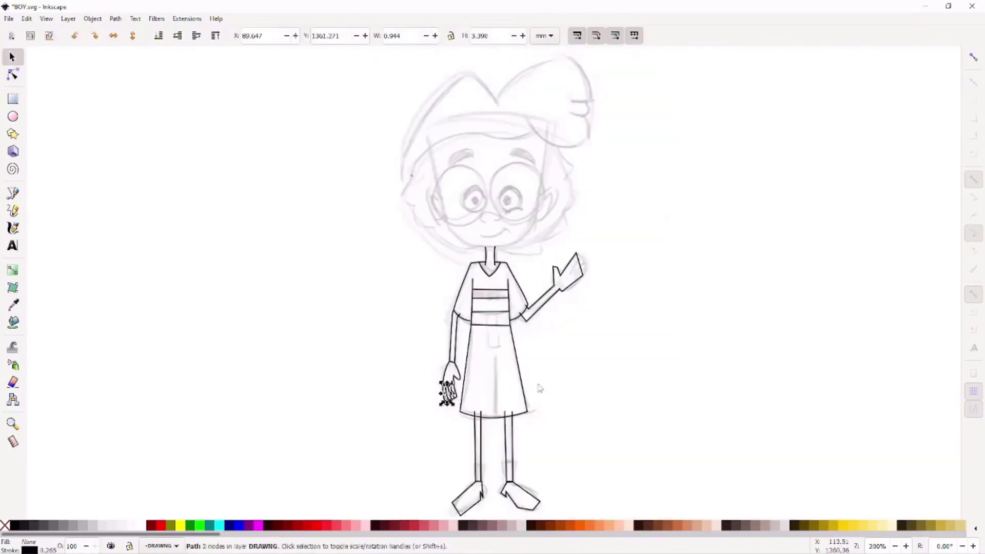
pyautogui.scroll(5, 407, 374)
# Nudge a node on the hanging hand's outline
pyautogui.press('s')
pyautogui.click(380, 328)
pyautogui.press('n')
pyautogui.moveTo(434, 344); pyautogui.dragTo(435, 347)
pyautogui.scroll(3, 434, 347)
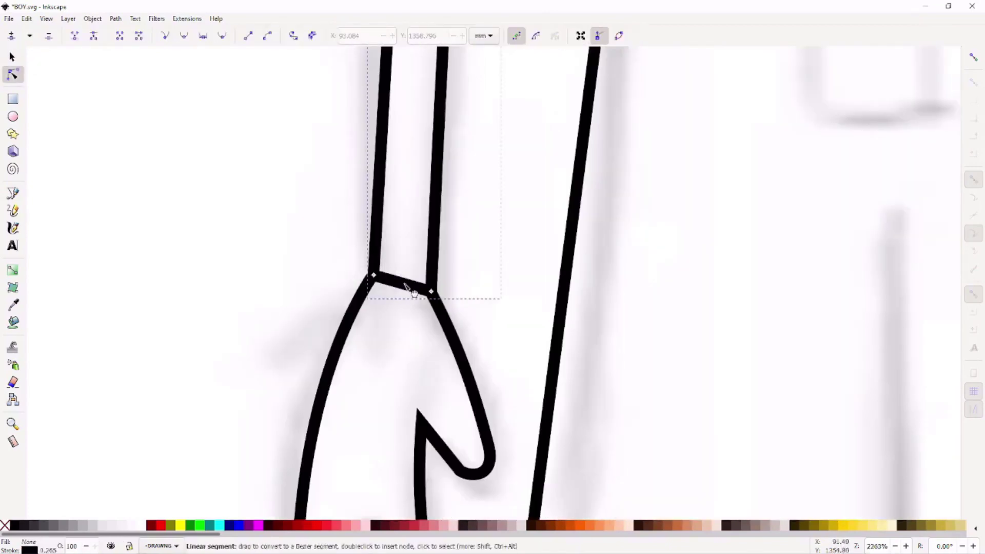
pyautogui.scroll(-3, 446, 315)
pyautogui.scroll(3, 446, 315)
# Delete the segment joining the two wrist nodes and nudge both wrist nodes into place
pyautogui.moveTo(390, 220); pyautogui.dragTo(543, 346)
pyautogui.click(139, 37)
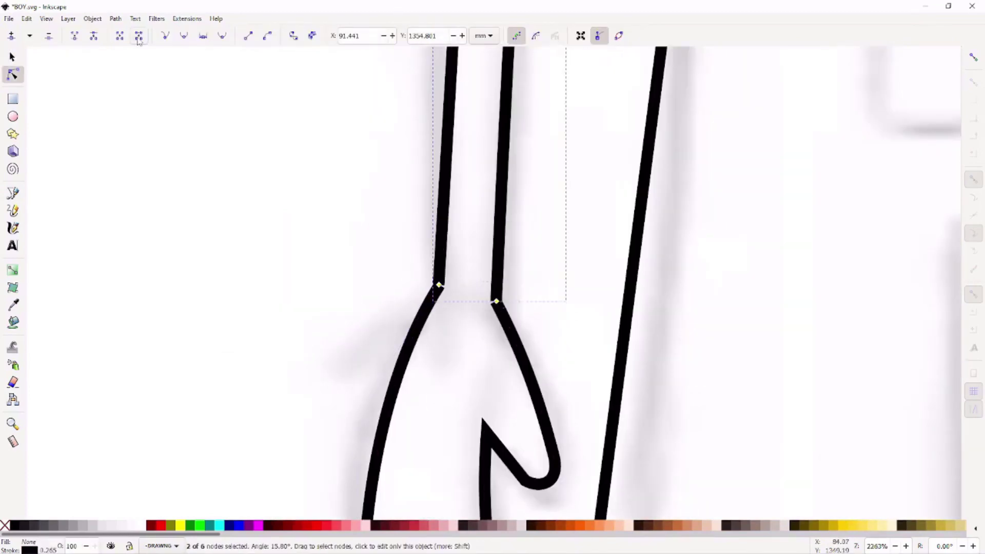
pyautogui.scroll(3, 458, 291)
pyautogui.moveTo(406, 274); pyautogui.dragTo(406, 268)
pyautogui.moveTo(566, 322); pyautogui.dragTo(562, 322)
# Shorten the hanging hand to about 93% of its height
pyautogui.press('s')
pyautogui.click(671, 337)
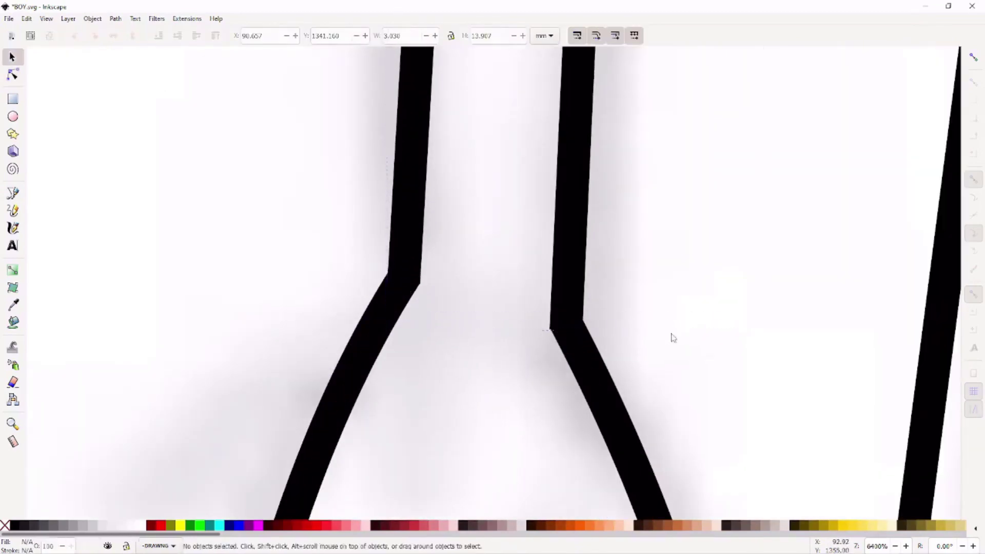
pyautogui.scroll(-10, 671, 336)
pyautogui.scroll(5, 402, 290)
pyautogui.click(467, 390)
pyautogui.moveTo(484, 419); pyautogui.dragTo(484, 412)
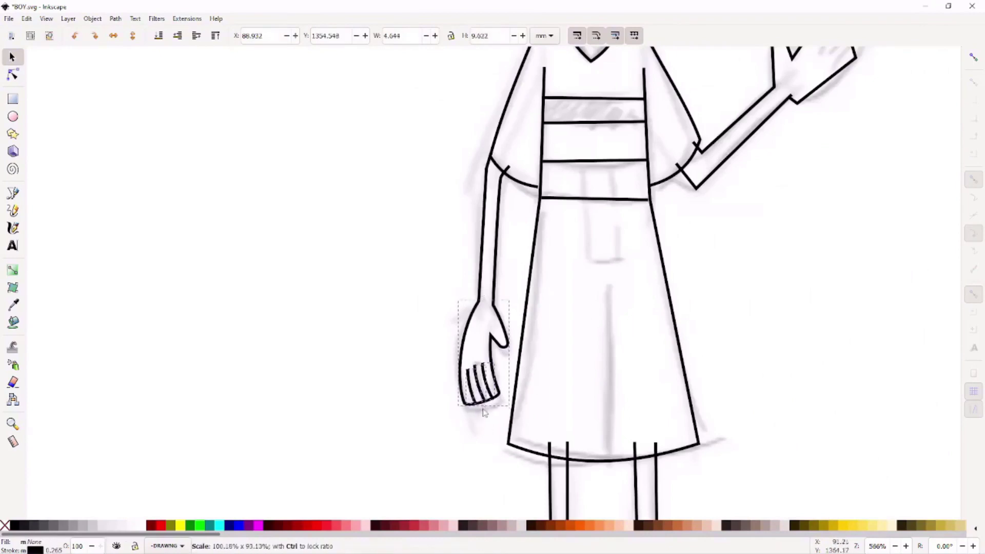
pyautogui.scroll(1, 682, 149)
pyautogui.scroll(1, 564, 206)
# Reshape the raised arm and hand outline, rounding the thumb and adding a curved thumb line
pyautogui.press('n')
pyautogui.click(493, 337)
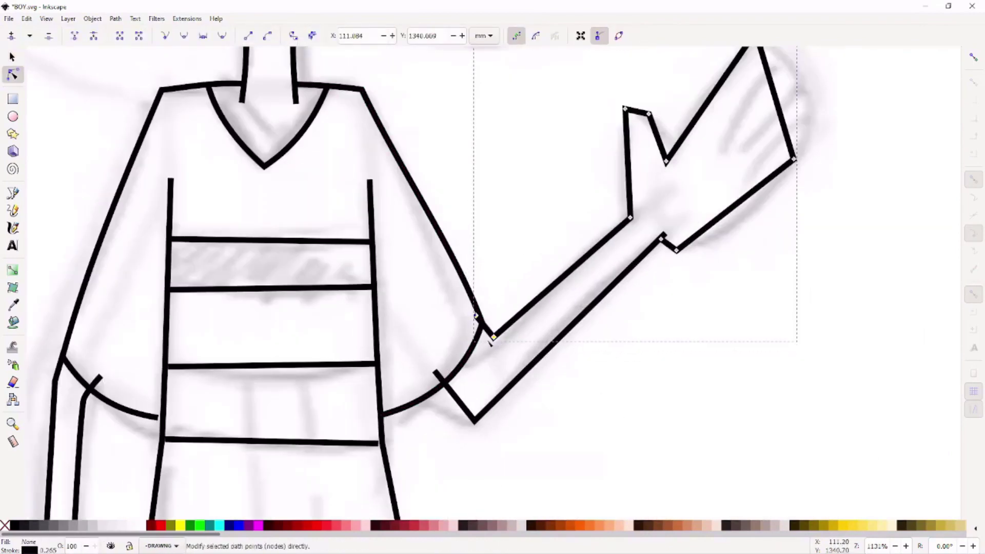
pyautogui.moveTo(475, 420); pyautogui.dragTo(485, 399)
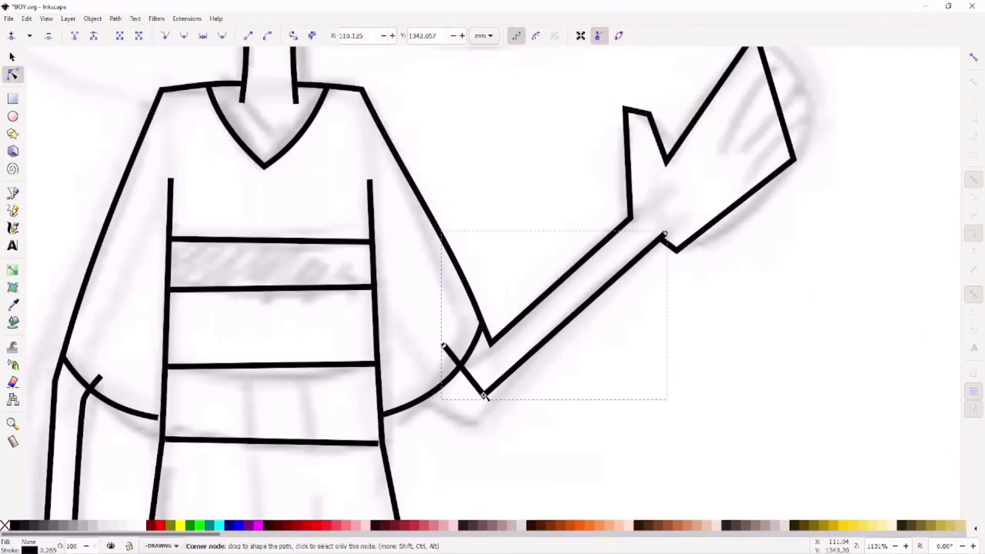
pyautogui.click(661, 240)
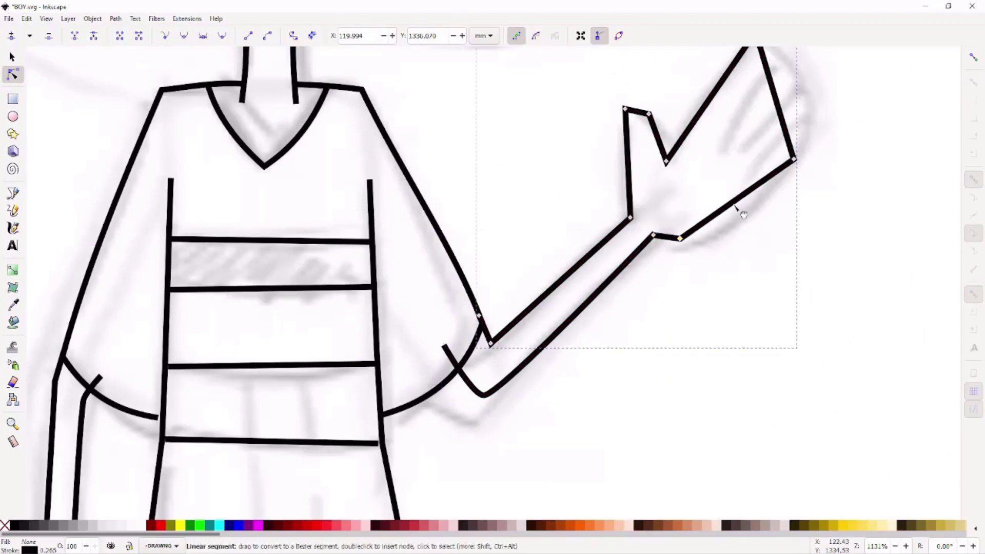
pyautogui.scroll(3, 744, 214)
pyautogui.moveTo(765, 143); pyautogui.dragTo(774, 143)
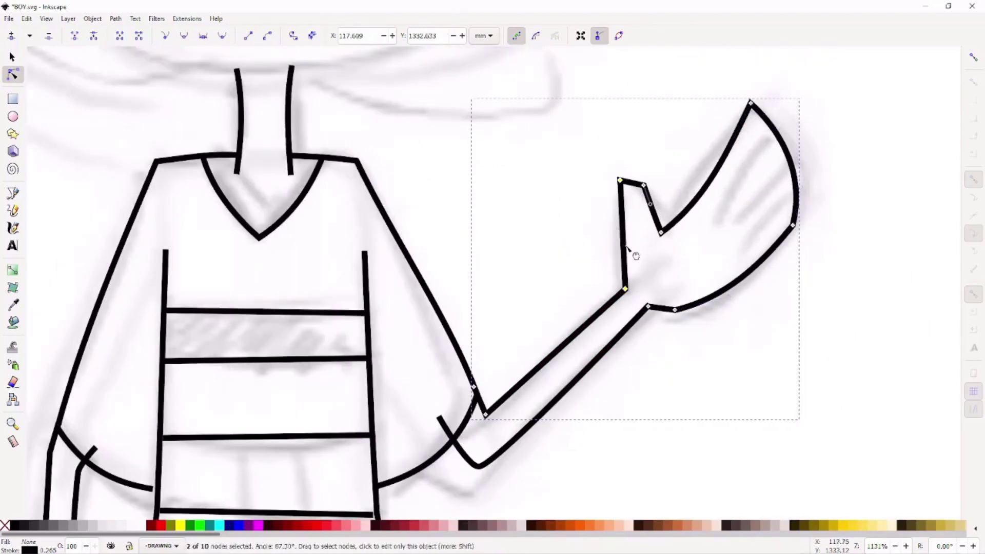
pyautogui.moveTo(645, 190); pyautogui.dragTo(640, 184)
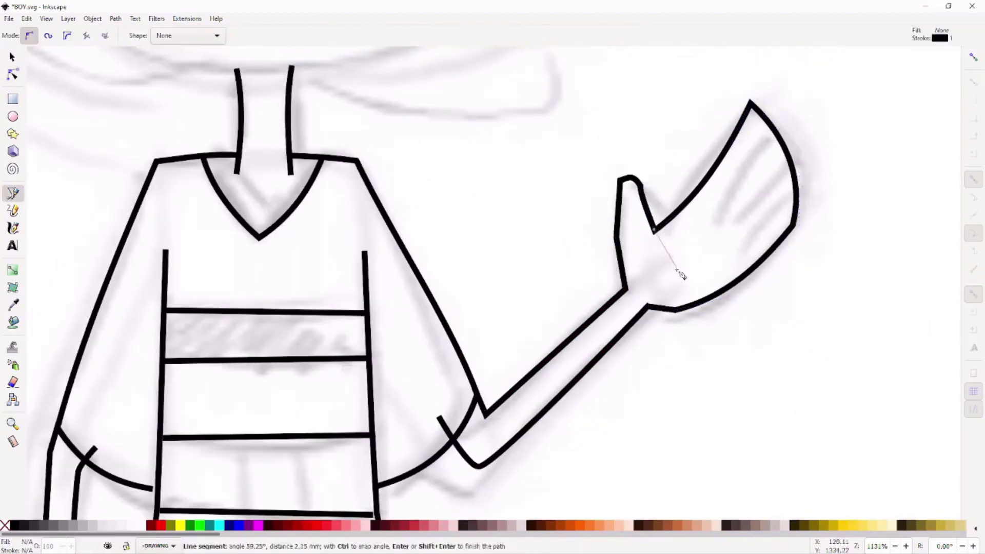
# Draw three finger lines across the palm of the waving hand
pyautogui.press('b')
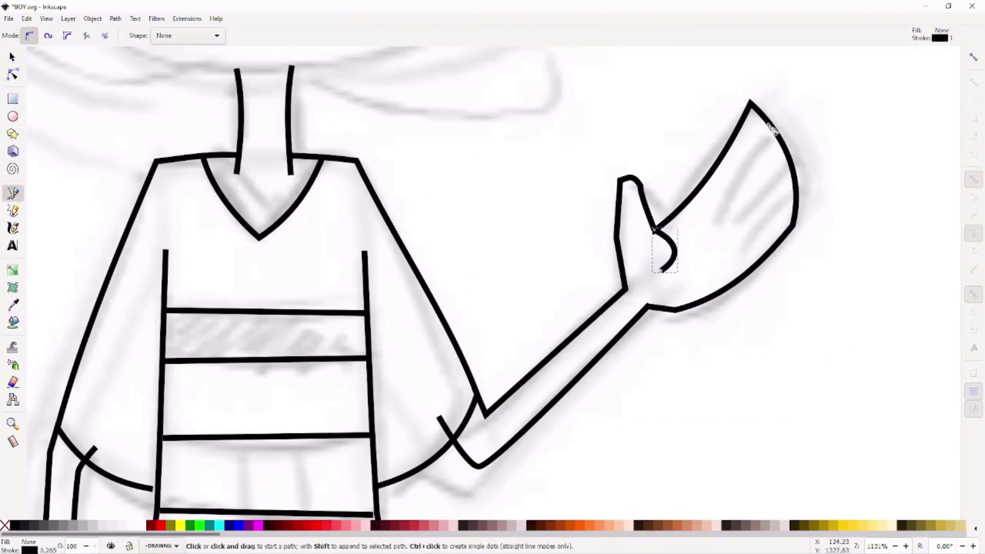
pyautogui.moveTo(713, 210); pyautogui.dragTo(772, 124)
pyautogui.moveTo(728, 228); pyautogui.dragTo(788, 149)
pyautogui.moveTo(744, 241); pyautogui.dragTo(795, 193)
pyautogui.press('s')
pyautogui.press('5')
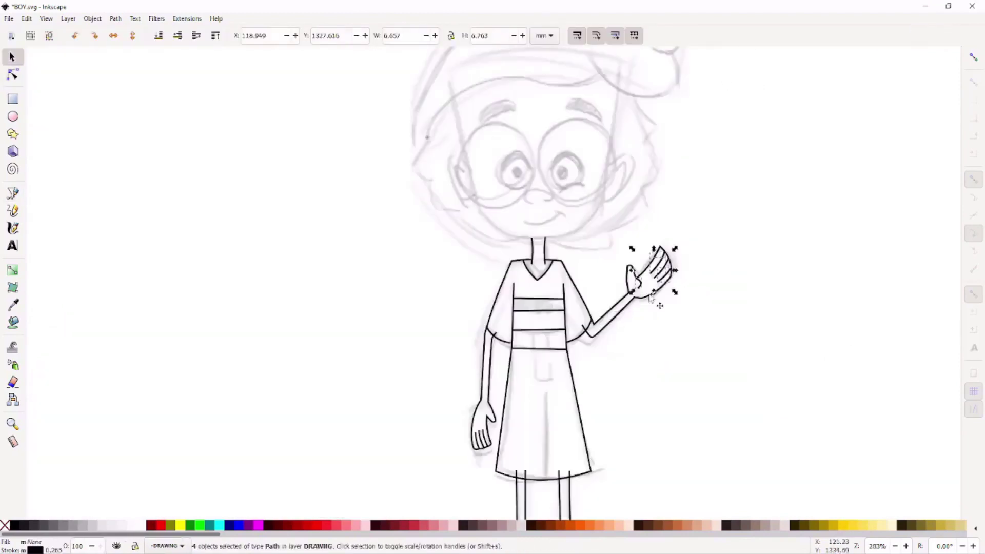
pyautogui.scroll(5, 595, 251)
# Adjust the end of the pinky line on the hand
pyautogui.press('n')
pyautogui.moveTo(590, 106); pyautogui.dragTo(774, 299)
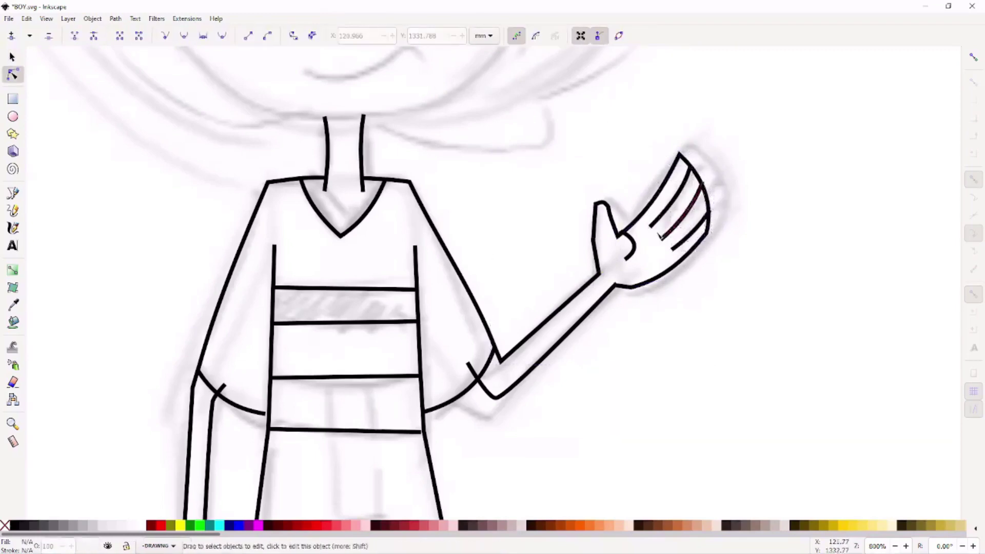
pyautogui.scroll(3, 673, 216)
pyautogui.moveTo(708, 274); pyautogui.dragTo(711, 272)
pyautogui.scroll(-5, 711, 272)
pyautogui.scroll(-2, 513, 308)
pyautogui.scroll(2, 513, 308)
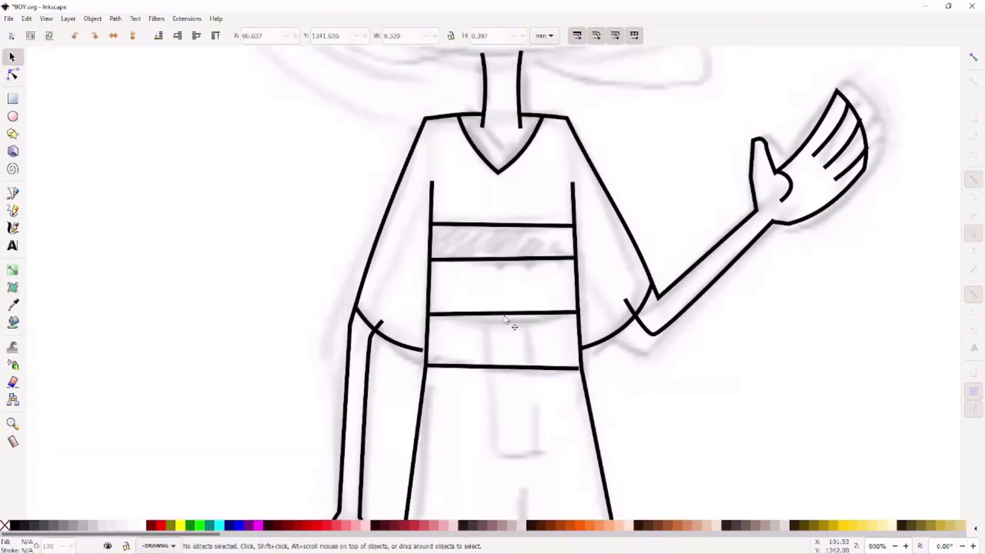
# Bend the lower torso line into a curve and round the torso's lower sides and sleeve end
pyautogui.click(505, 368)
pyautogui.scroll(2, 519, 347)
pyautogui.moveTo(472, 390); pyautogui.dragTo(472, 383)
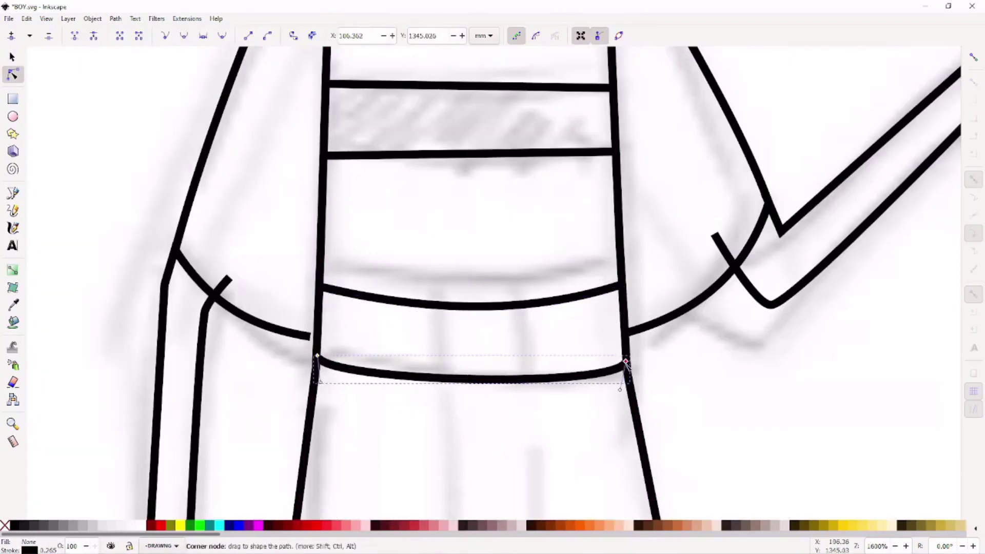
pyautogui.moveTo(311, 341); pyautogui.dragTo(318, 345)
pyautogui.scroll(-2, 528, 308)
pyautogui.moveTo(339, 308); pyautogui.dragTo(341, 325)
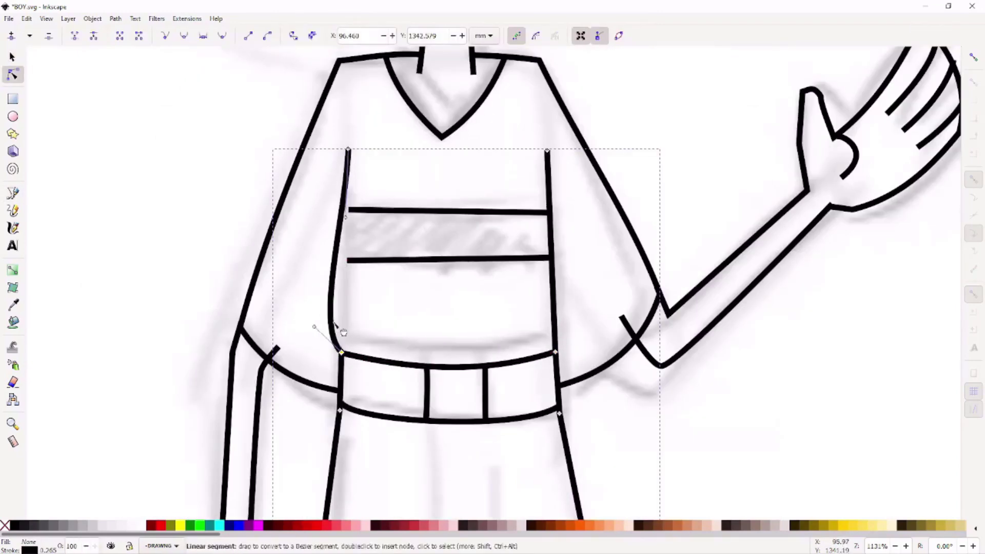
pyautogui.moveTo(565, 328); pyautogui.dragTo(577, 345)
pyautogui.scroll(-6, 577, 345)
pyautogui.scroll(7, 451, 246)
pyautogui.press('s')
# Select and review the chest band line, leaving it unchanged
pyautogui.click(452, 247)
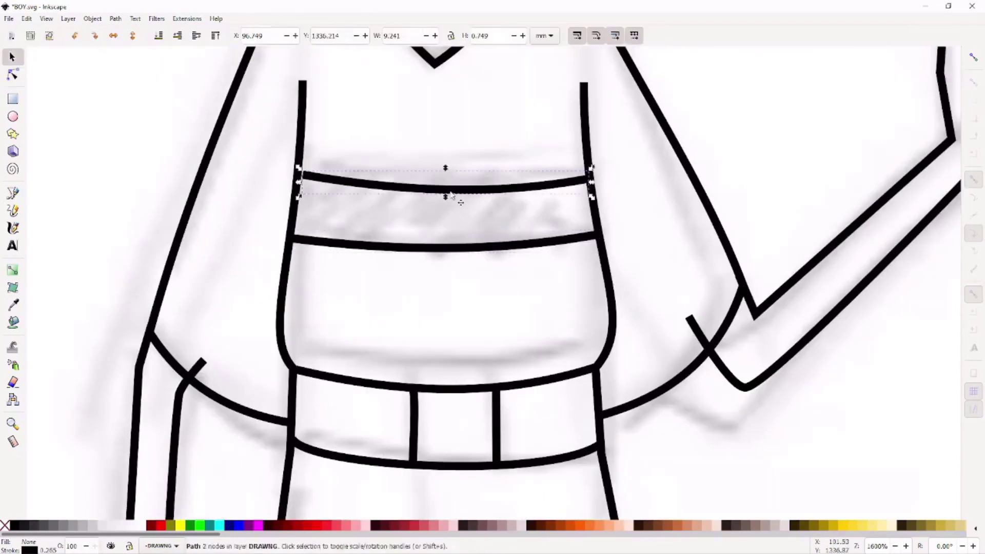
pyautogui.press('Escape')
pyautogui.scroll(-5, 456, 254)
pyautogui.scroll(2, 549, 231)
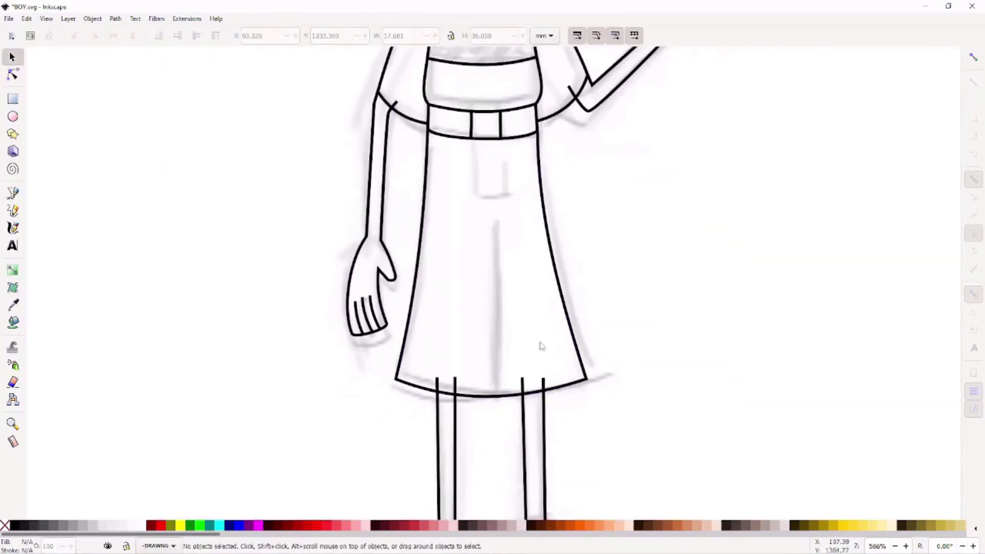
pyautogui.scroll(-2, 589, 420)
pyautogui.scroll(2, 590, 420)
# Duplicate the small left-leg curve and move the copy onto the right leg
pyautogui.press('n')
pyautogui.scroll(2, 469, 205)
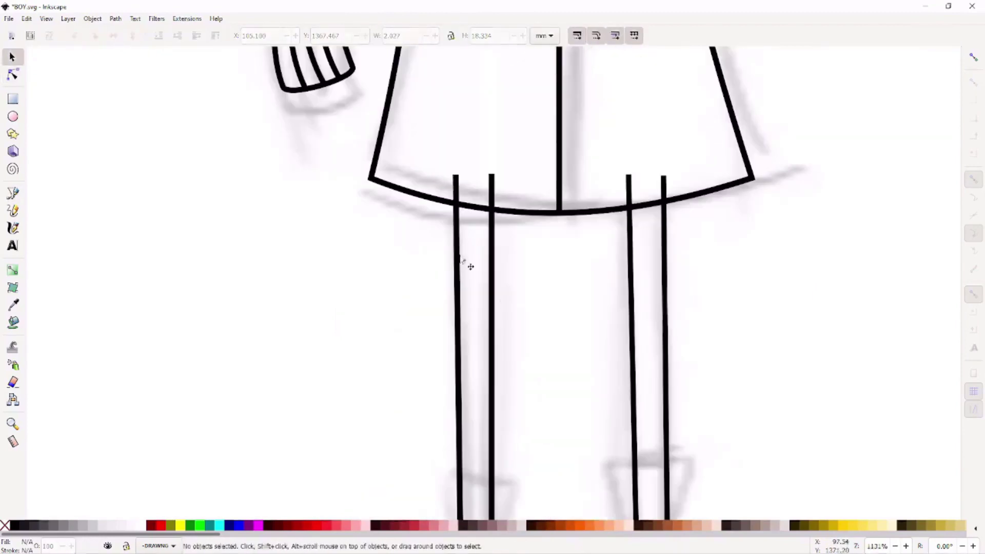
pyautogui.click(445, 233)
pyautogui.press('s')
pyautogui.hotkey('ctrl', 'd')
pyautogui.moveTo(446, 234); pyautogui.dragTo(611, 270)
pyautogui.scroll(-3, 695, 369)
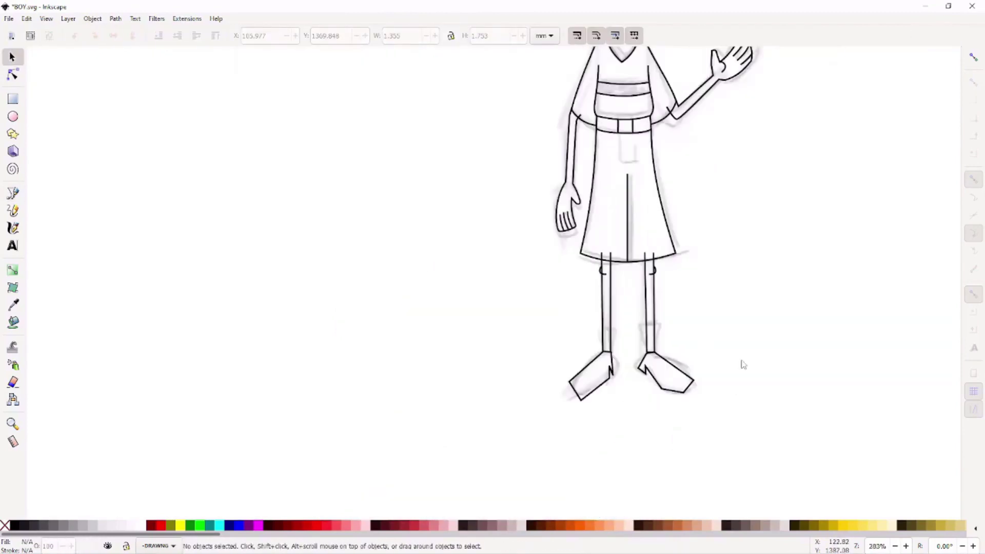
pyautogui.scroll(3, 743, 364)
# Curve the left foot's bottom downward and bulge its right side outward
pyautogui.scroll(-4, 291, 365)
pyautogui.press('n')
pyautogui.click(424, 381)
pyautogui.moveTo(474, 454); pyautogui.dragTo(467, 452)
pyautogui.moveTo(545, 339); pyautogui.dragTo(574, 349)
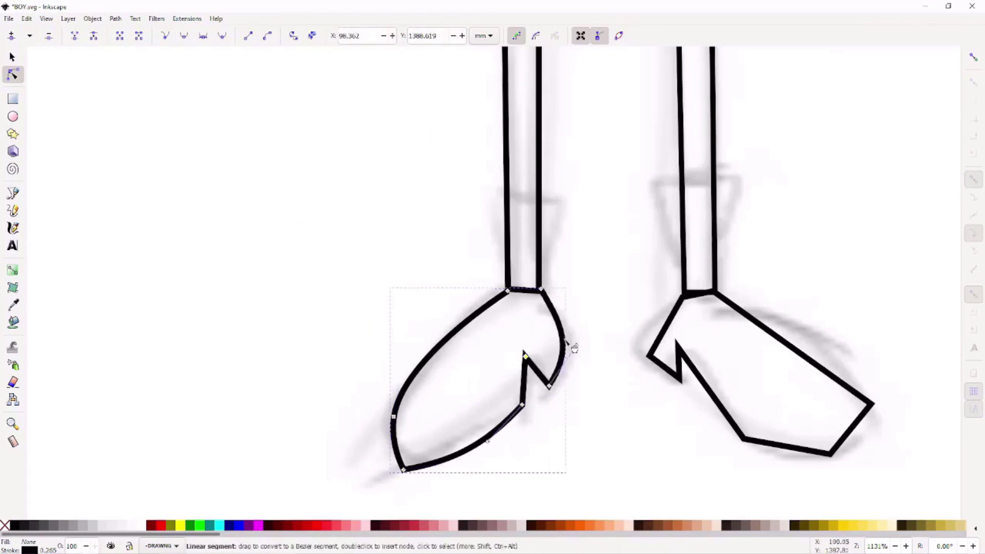
pyautogui.scroll(3, 501, 345)
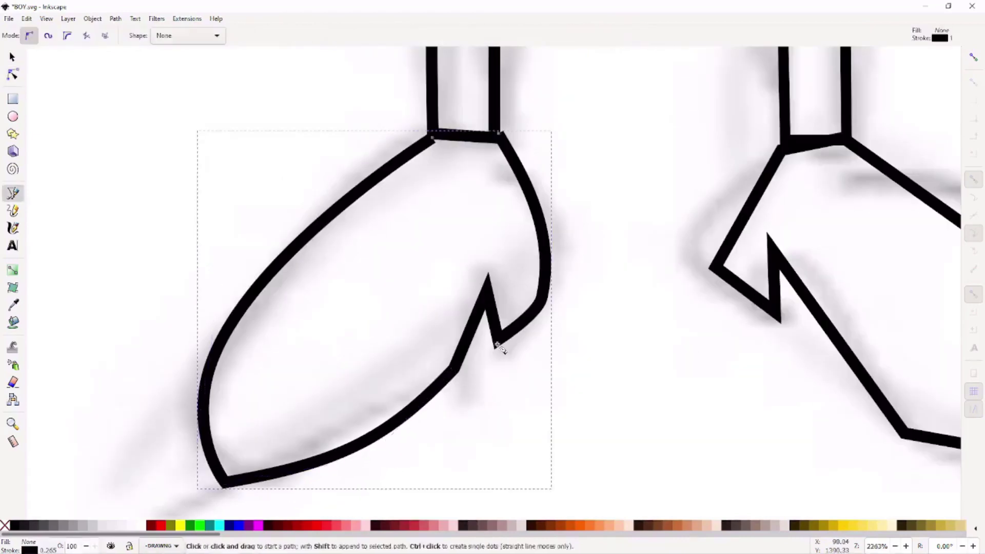
pyautogui.scroll(-4, 457, 407)
pyautogui.scroll(2, 816, 378)
# Smooth the right foot by deleting its corner nodes and raising its top-left node
pyautogui.click(816, 378)
pyautogui.click(757, 417)
pyautogui.press('Delete')
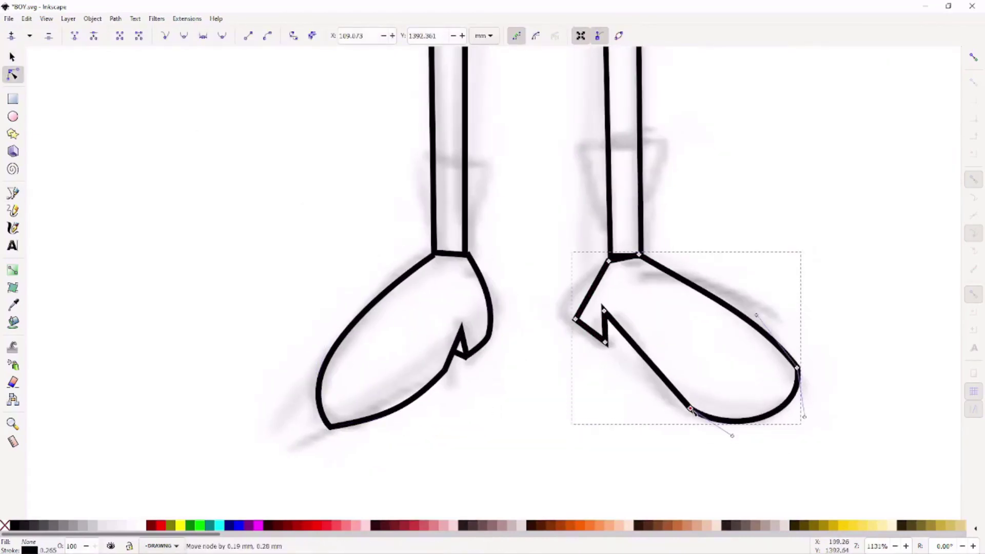
pyautogui.click(574, 319)
pyautogui.press('Delete')
pyautogui.moveTo(627, 302); pyautogui.dragTo(605, 357)
pyautogui.moveTo(611, 261); pyautogui.dragTo(612, 255)
# Add a node on the diagonal foot edge and curve the ankle joint segment
pyautogui.doubleClick(641, 359)
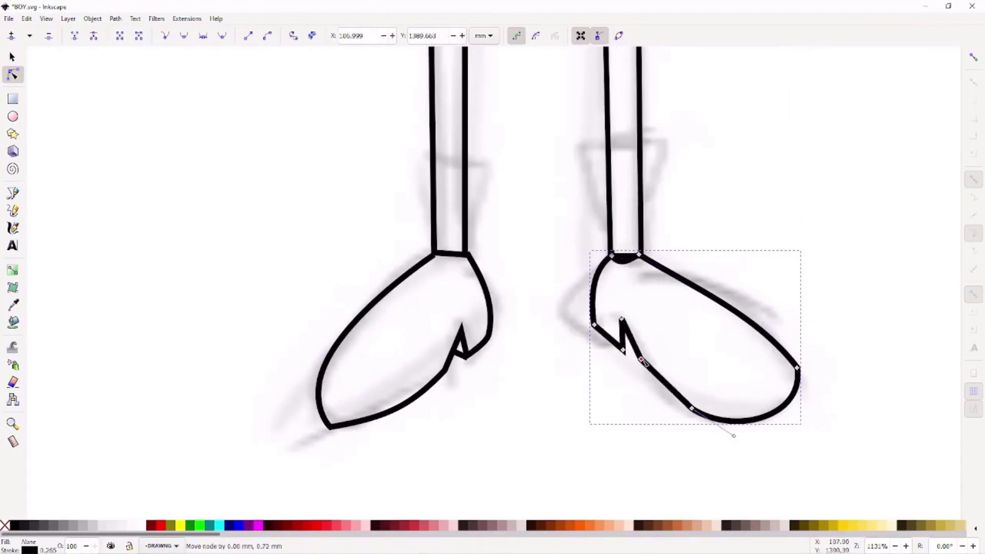
pyautogui.scroll(4, 619, 348)
pyautogui.scroll(-4, 451, 320)
pyautogui.scroll(2, 528, 319)
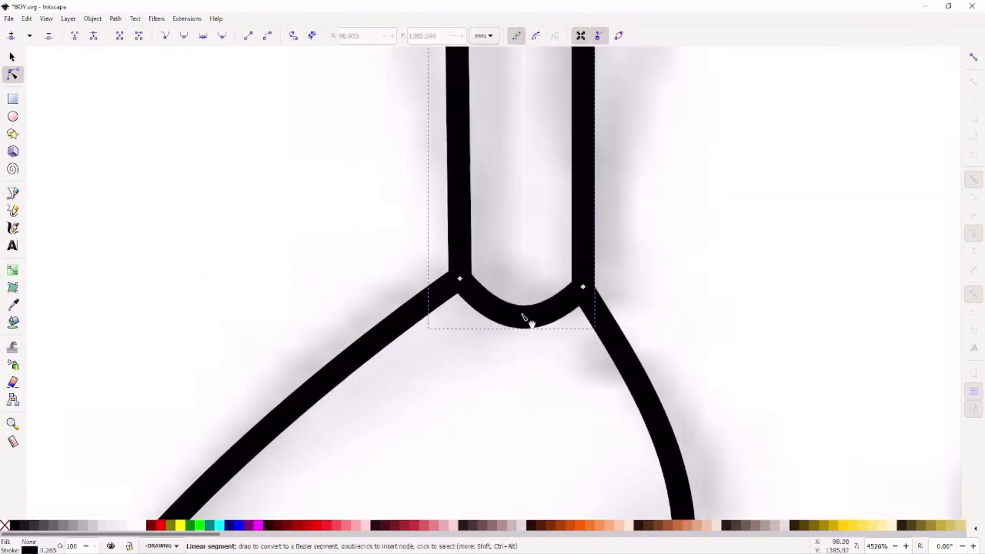
pyautogui.scroll(3, 529, 319)
pyautogui.moveTo(569, 236); pyautogui.dragTo(579, 259)
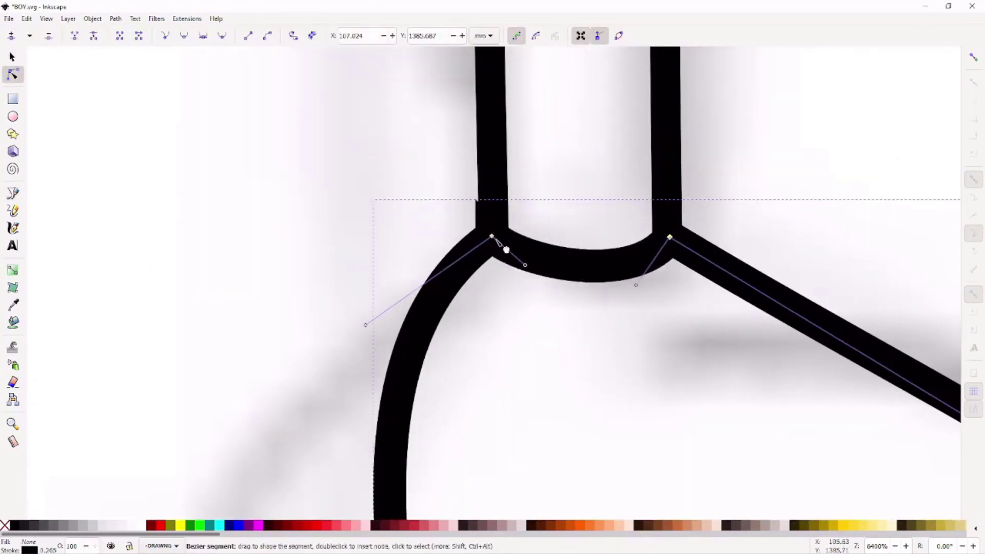
pyautogui.press('s')
pyautogui.press('5')
# Inspect the right foot and left leg outlines by selecting and deselecting their nodes
pyautogui.keyDown('ctrl'); pyautogui.scroll(3, 627, 451); pyautogui.keyUp('ctrl')
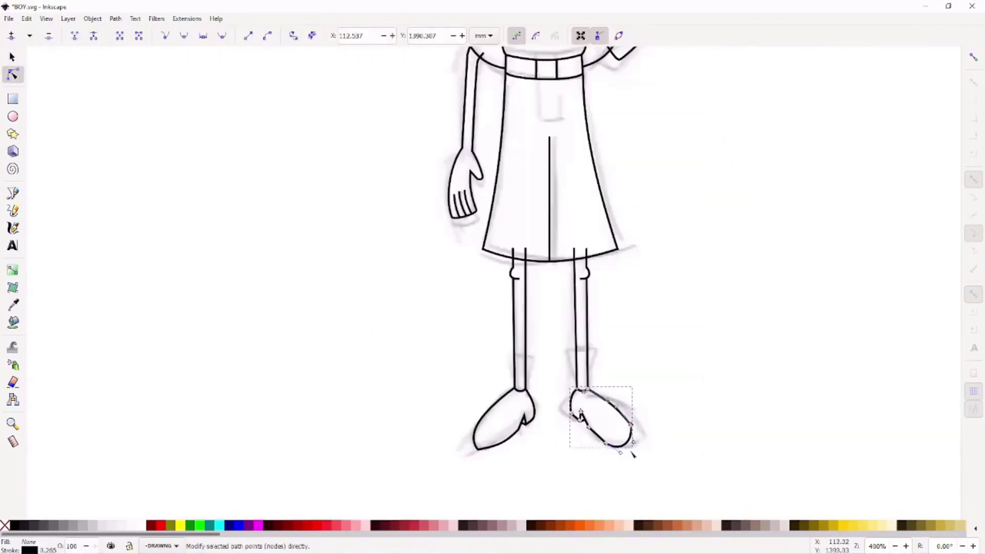
pyautogui.keyDown('ctrl'); pyautogui.scroll(3, 445, 284); pyautogui.keyUp('ctrl')
pyautogui.keyDown('ctrl'); pyautogui.scroll(1, 444, 284); pyautogui.keyUp('ctrl')
pyautogui.keyDown('ctrl'); pyautogui.scroll(2, 611, 301); pyautogui.keyUp('ctrl')
pyautogui.press('n')
pyautogui.keyDown('ctrl'); pyautogui.scroll(-2, 407, 286); pyautogui.keyUp('ctrl')
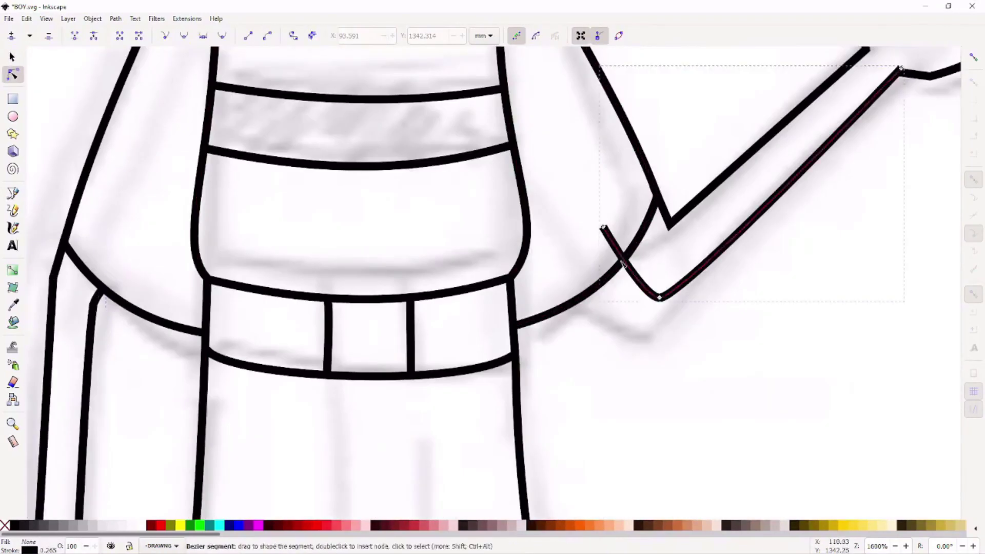
pyautogui.keyDown('ctrl'); pyautogui.scroll(-3, 560, 413); pyautogui.keyUp('ctrl')
pyautogui.scroll(-5, 560, 413)
pyautogui.keyDown('ctrl'); pyautogui.scroll(3, 411, 405); pyautogui.keyUp('ctrl')
pyautogui.click(281, 352)
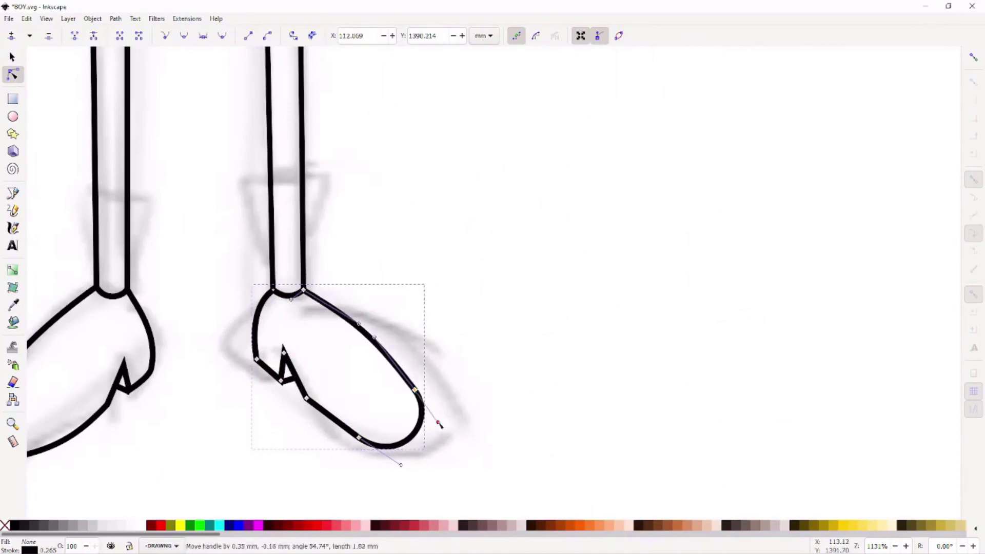
pyautogui.hscroll(-5, 436, 421)
pyautogui.keyDown('ctrl'); pyautogui.scroll(1, 534, 426); pyautogui.keyUp('ctrl')
pyautogui.press('Escape')
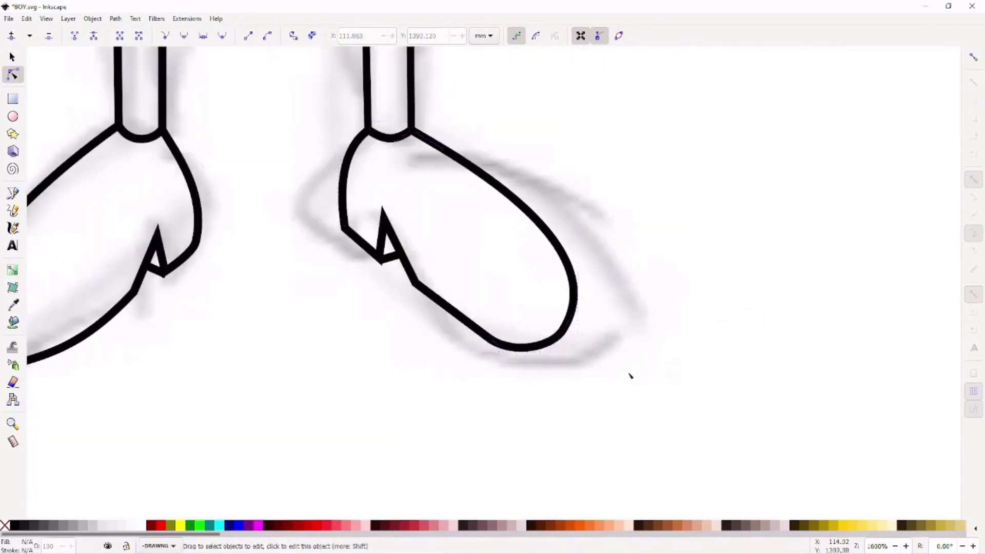
pyautogui.scroll(5, 632, 374)
pyautogui.keyDown('ctrl'); pyautogui.scroll(1, 376, 362); pyautogui.keyUp('ctrl')
pyautogui.click(376, 361)
pyautogui.press('Escape')
pyautogui.keyDown('ctrl'); pyautogui.scroll(-4, 626, 378); pyautogui.keyUp('ctrl')
# Draw a rounded rectangle over the head, convert it to a path and narrow it
pyautogui.keyDown('ctrl'); pyautogui.scroll(-1, 653, 391); pyautogui.keyUp('ctrl')
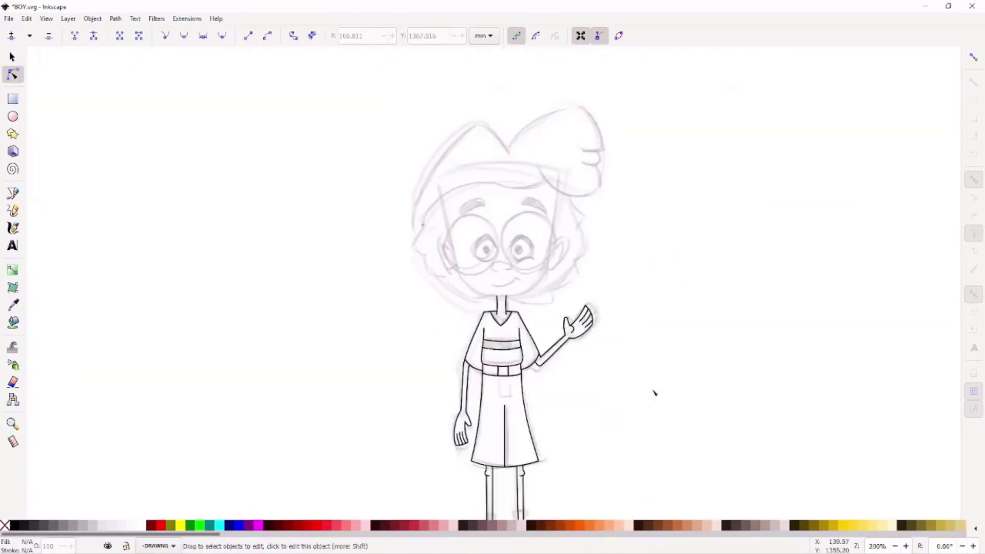
pyautogui.keyDown('ctrl'); pyautogui.scroll(2, 513, 364); pyautogui.keyUp('ctrl')
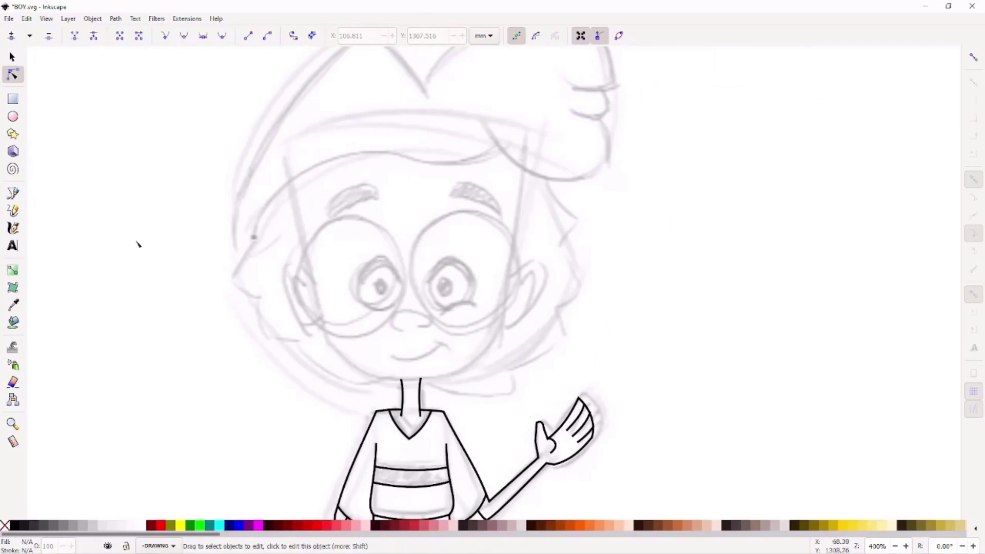
pyautogui.press('r')
pyautogui.moveTo(296, 114); pyautogui.dragTo(548, 393)
pyautogui.press('s')
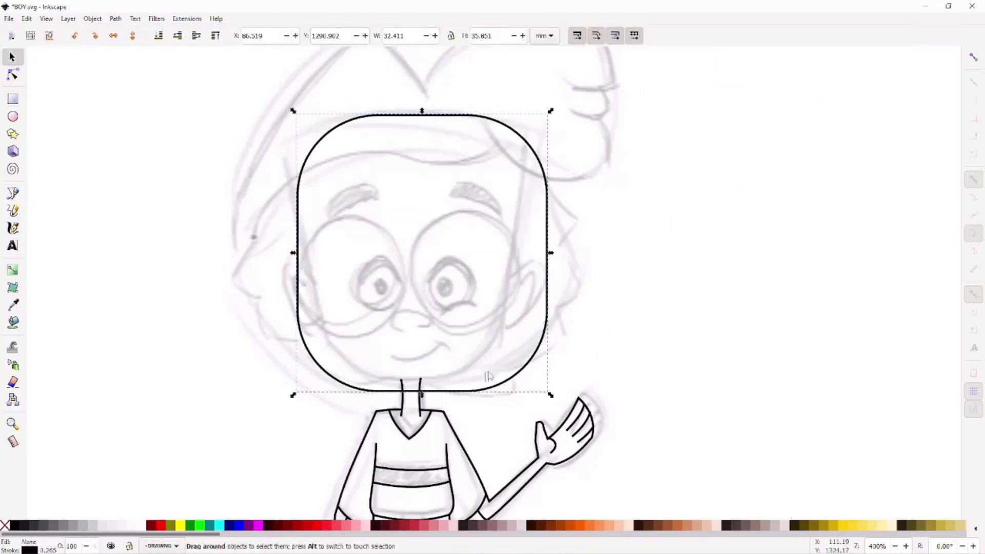
pyautogui.hotkey('ctrl', 'shift', 'c')
pyautogui.press('n')
pyautogui.press('s')
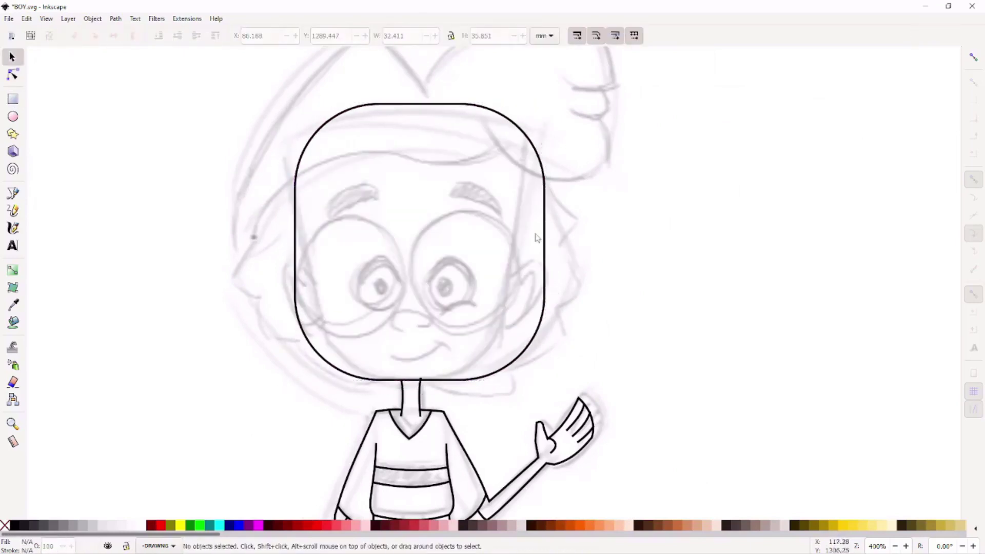
pyautogui.moveTo(548, 241)
pyautogui.mouseDown()
pyautogui.moveTo(516, 277)
pyautogui.moveTo(500, 279)
pyautogui.mouseUp()
pyautogui.scroll(1, 516, 277)
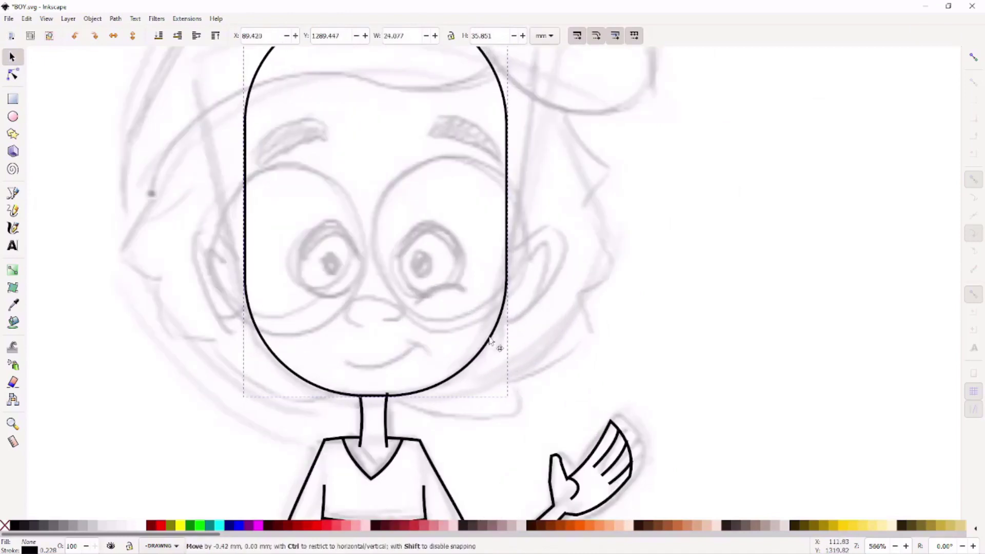
pyautogui.press('n')
pyautogui.scroll(-2, 545, 324)
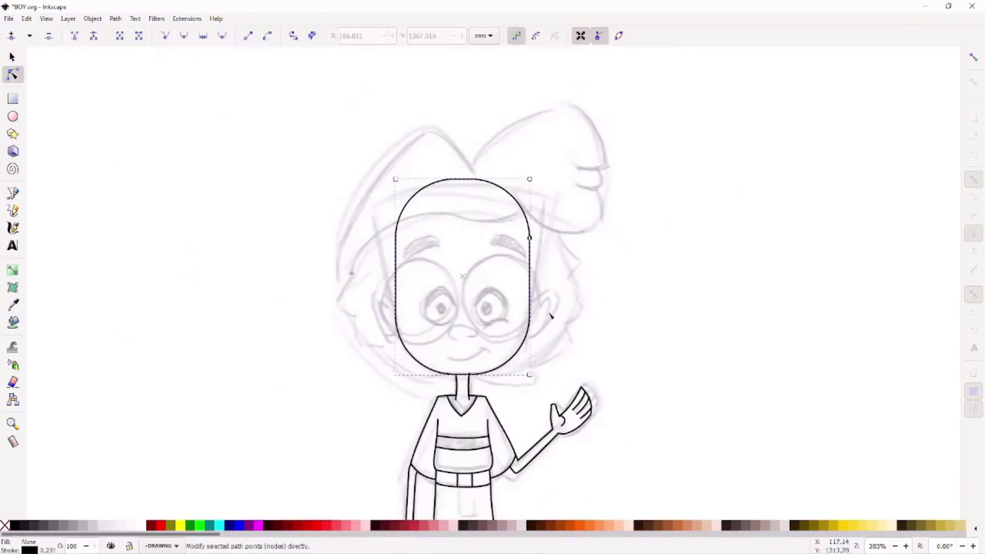
# Cut a large rounded rectangle away from the head top with Path > Difference
pyautogui.press('s')
pyautogui.press('r')
pyautogui.moveTo(293, 114); pyautogui.dragTo(625, 322)
pyautogui.press('s')
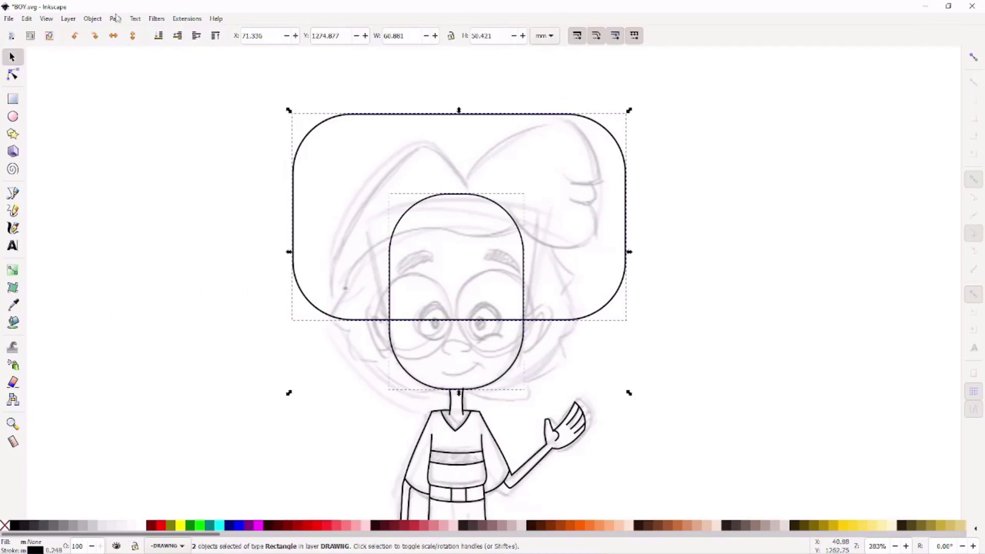
pyautogui.click(116, 19)
pyautogui.click(141, 80)
# Pull the head's top corners up and outward, then nudge the neck line to meet the chin
pyautogui.scroll(1, 609, 363)
pyautogui.press('n')
pyautogui.moveTo(273, 217)
pyautogui.mouseDown()
pyautogui.moveTo(574, 311)
pyautogui.moveTo(523, 160)
pyautogui.mouseUp()
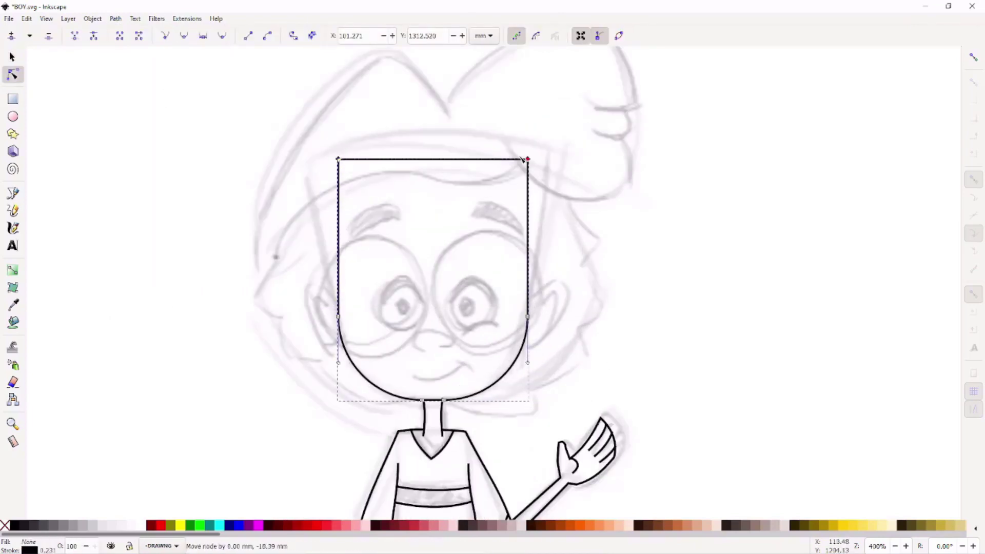
pyautogui.moveTo(329, 150); pyautogui.dragTo(307, 152)
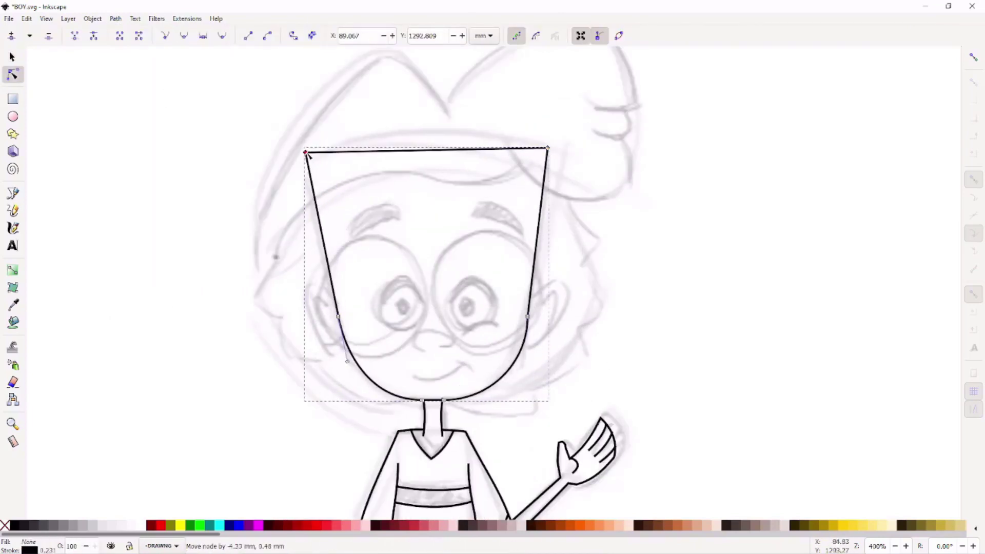
pyautogui.scroll(2, 525, 331)
pyautogui.scroll(-1, 500, 367)
pyautogui.press('s')
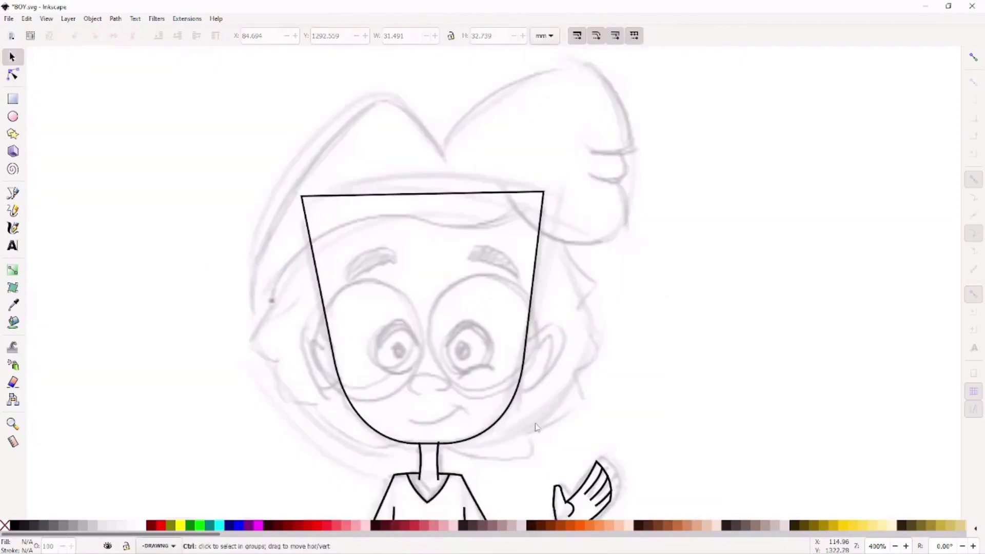
pyautogui.scroll(1, 442, 429)
pyautogui.scroll(1, 441, 429)
pyautogui.moveTo(440, 429); pyautogui.dragTo(442, 429)
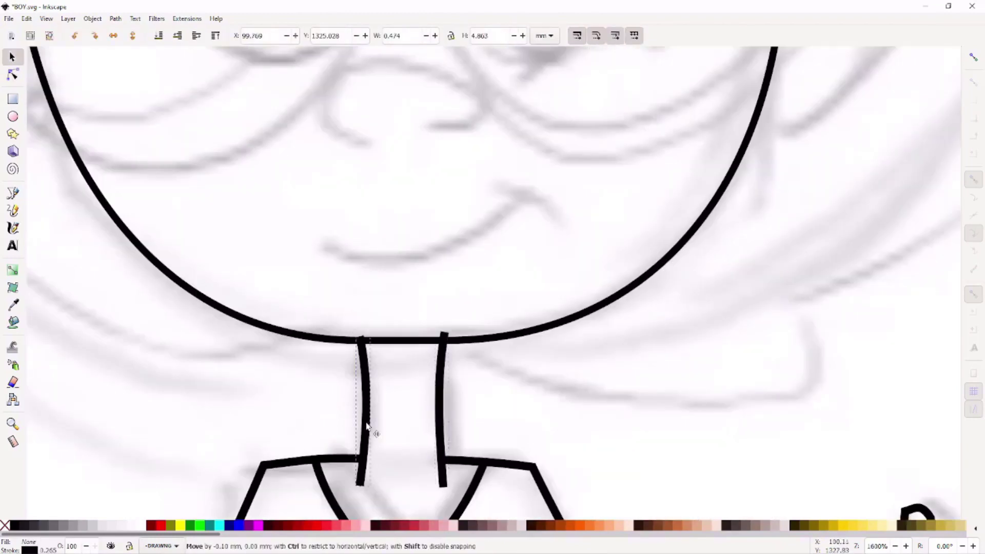
# Draw the smiling mouth curve with a short hooked end
pyautogui.moveTo(366, 426); pyautogui.dragTo(370, 426)
pyautogui.scroll(-3, 367, 426)
pyautogui.scroll(1, 514, 333)
pyautogui.scroll(3, 513, 359)
pyautogui.press('b')
pyautogui.click(422, 405)
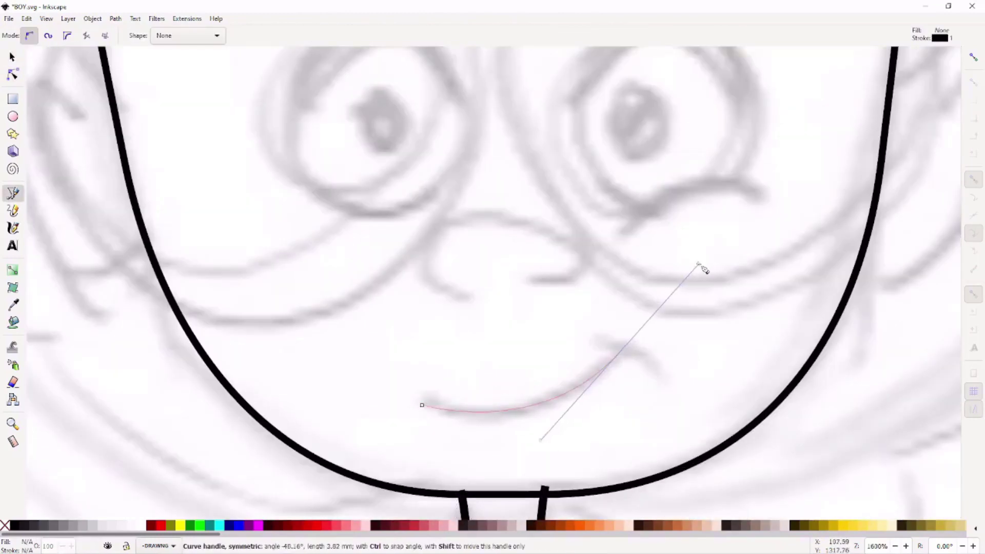
pyautogui.moveTo(704, 269); pyautogui.dragTo(704, 269)
pyautogui.press('Return')
pyautogui.scroll(1, 616, 334)
pyautogui.moveTo(674, 425); pyautogui.dragTo(674, 425)
pyautogui.scroll(-3, 642, 405)
pyautogui.scroll(3, 565, 370)
# Draw the nose line and smooth all its nodes into an arch
pyautogui.click(555, 368)
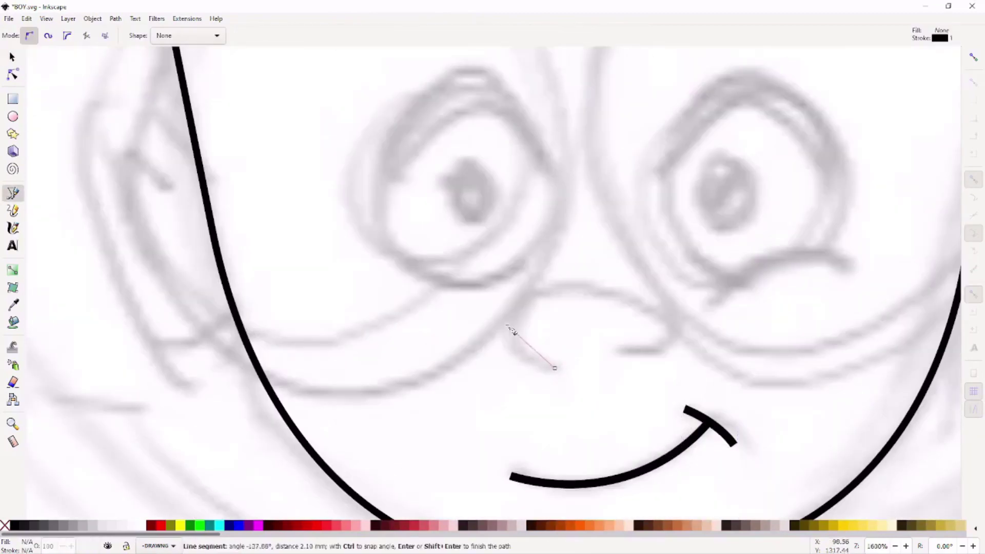
pyautogui.doubleClick(624, 370)
pyautogui.press('n')
pyautogui.hotkey('ctrl', 'a')
pyautogui.hotkey('shift', 'a')
# Refine the nose arch: pull its right end inward, adjust the left side, round the top
pyautogui.scroll(2, 594, 386)
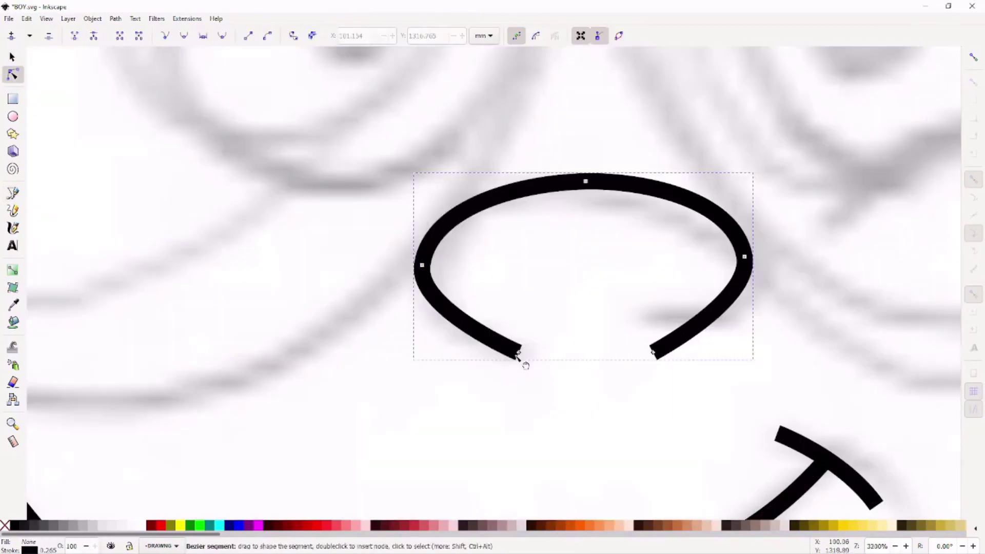
pyautogui.moveTo(655, 354); pyautogui.dragTo(645, 327)
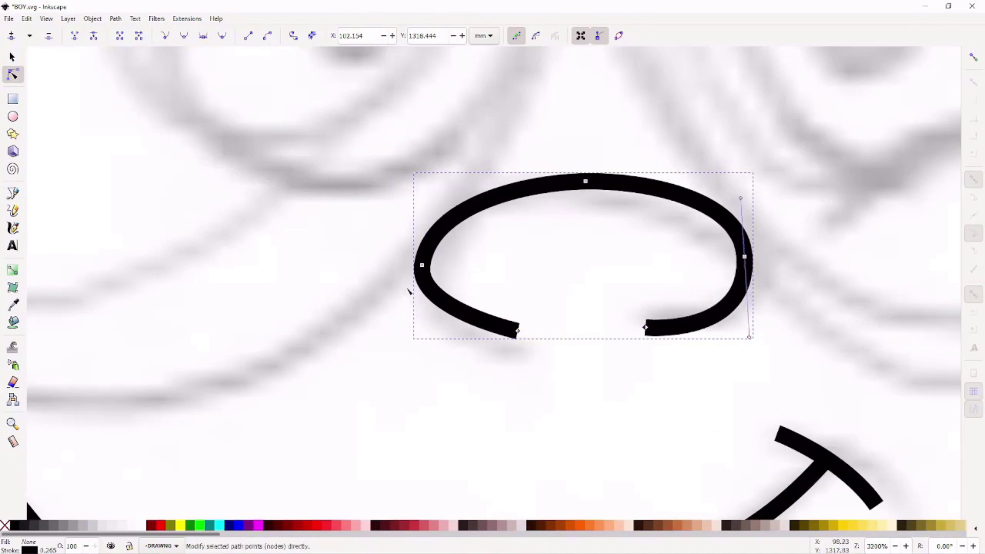
pyautogui.moveTo(417, 308); pyautogui.dragTo(420, 327)
pyautogui.moveTo(524, 184); pyautogui.dragTo(656, 187)
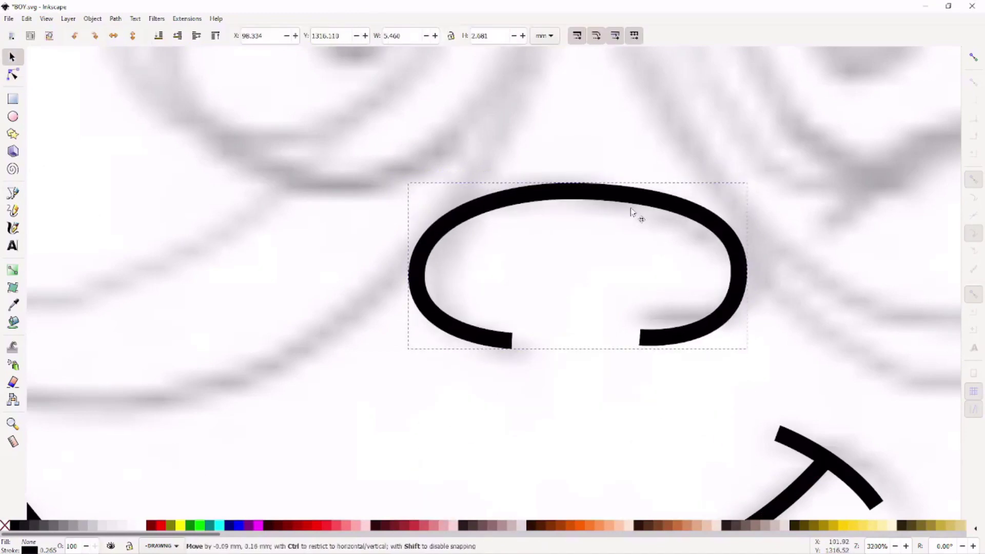
pyautogui.press('s')
pyautogui.click(582, 408)
pyautogui.scroll(-3, 582, 408)
pyautogui.scroll(-3, 441, 395)
# Draw a round glasses lens over the left eye and duplicate it onto the right eye
pyautogui.press('e')
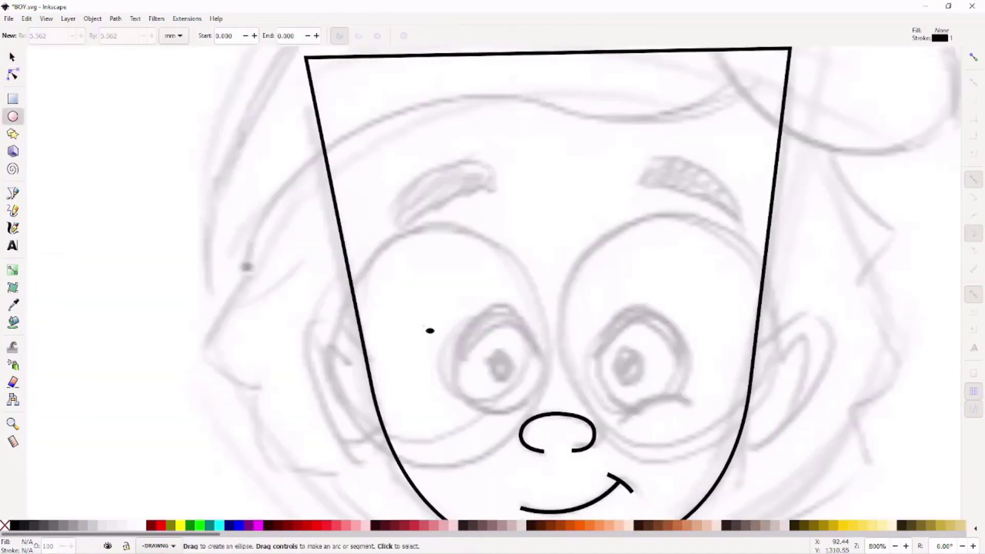
pyautogui.moveTo(429, 330)
pyautogui.mouseDown()
pyautogui.moveTo(490, 400)
pyautogui.moveTo(579, 380)
pyautogui.mouseUp()
pyautogui.press('s')
pyautogui.hotkey('ctrl', 'd')
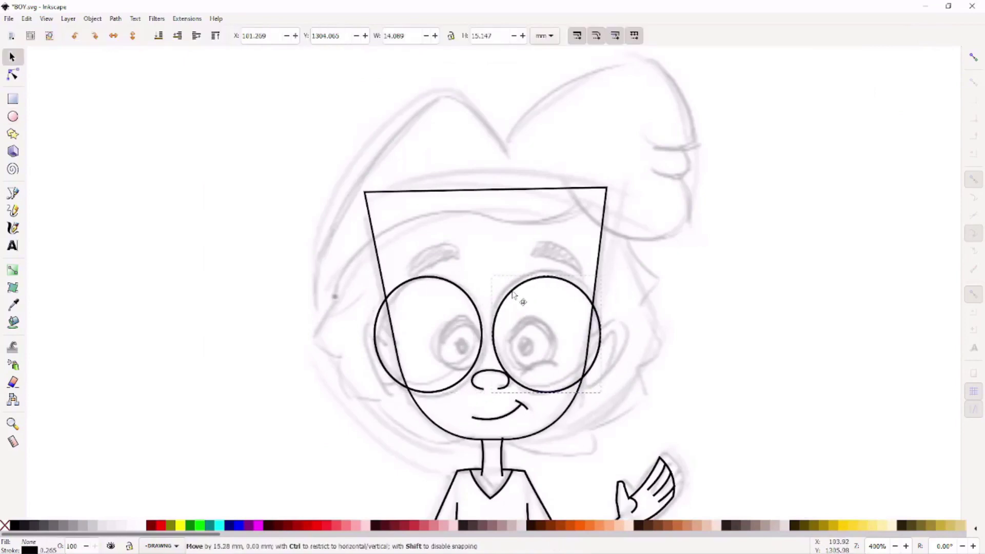
pyautogui.scroll(2, 523, 398)
pyautogui.click(479, 330)
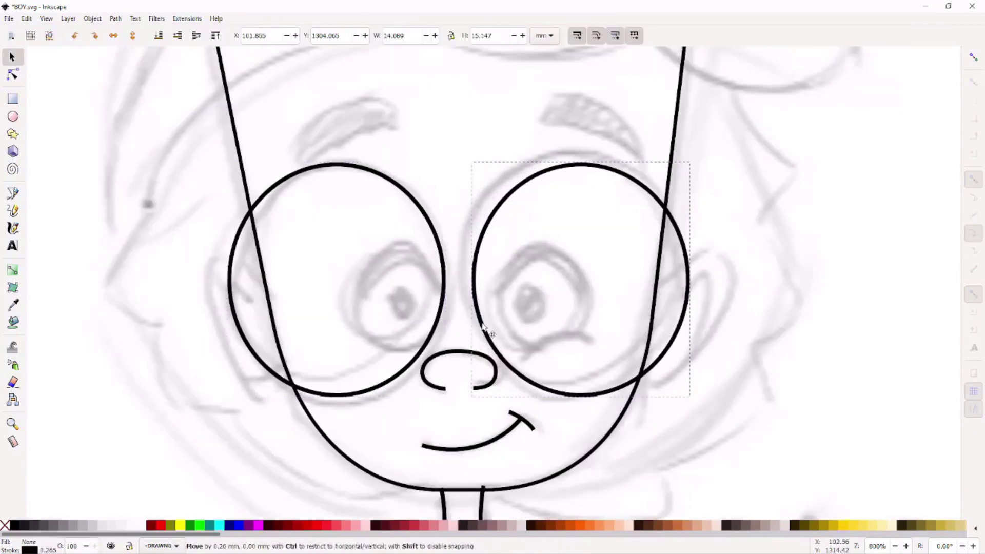
pyautogui.scroll(-1, 462, 369)
pyautogui.scroll(2, 636, 307)
# Draw the right ear's outer curve meeting the face outline, plus an inner ear curve
pyautogui.press('b')
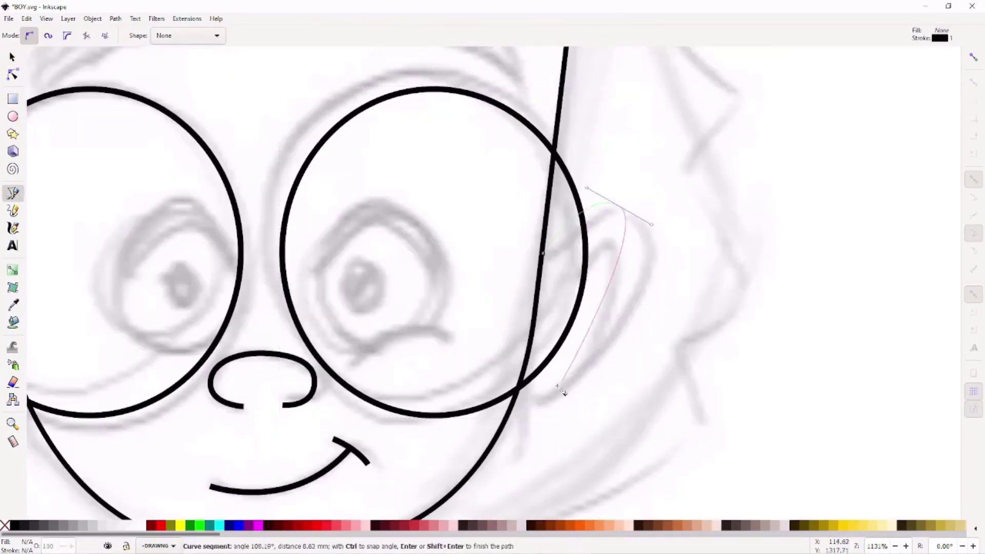
pyautogui.press('Return')
pyautogui.press('n')
pyautogui.moveTo(523, 380); pyautogui.dragTo(516, 411)
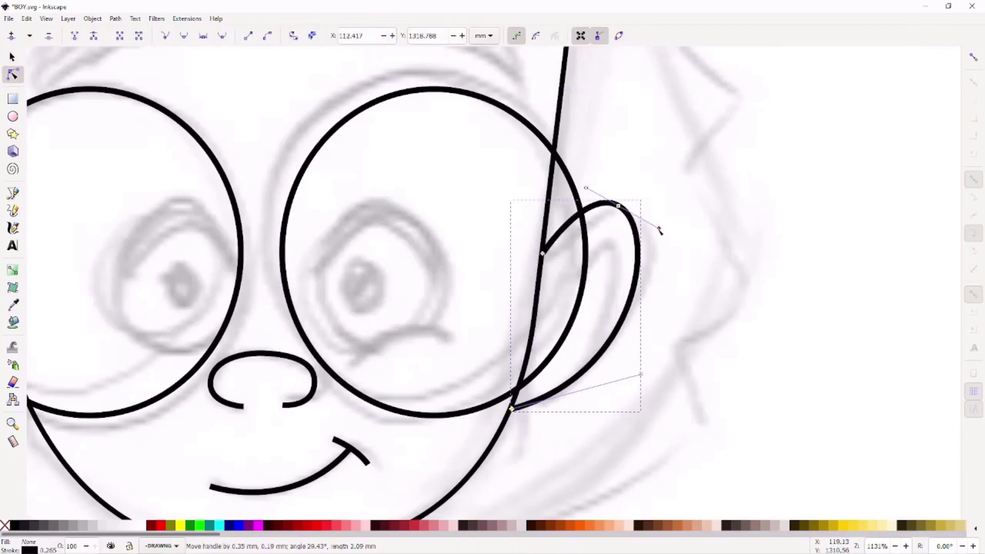
pyautogui.press('b')
pyautogui.moveTo(610, 229); pyautogui.dragTo(627, 241)
pyautogui.press('Return')
pyautogui.press('5')
pyautogui.scroll(5, 561, 341)
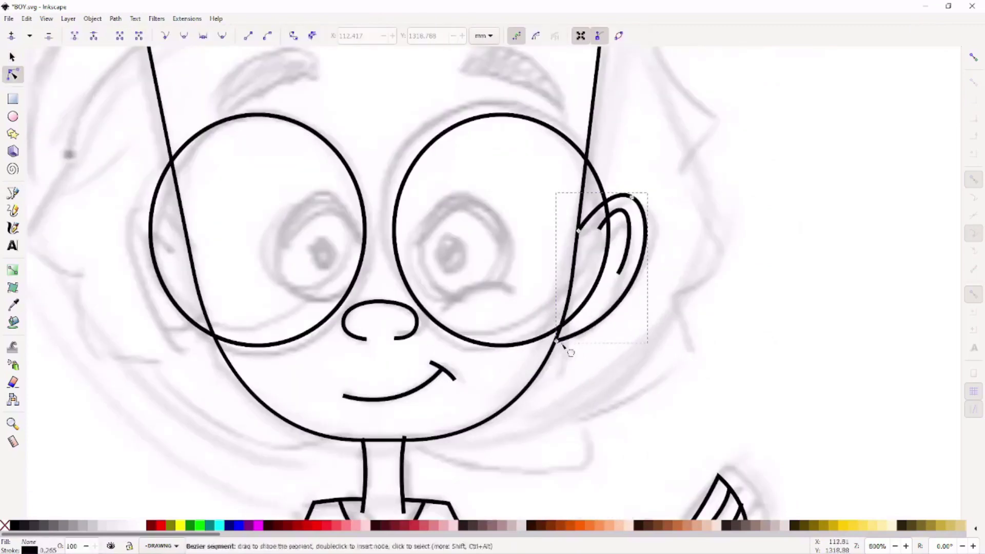
# Copy the ear with its inner curve, flip it horizontally and place it on the head's left side
pyautogui.press('n')
pyautogui.click(561, 340)
pyautogui.press('s')
pyautogui.hotkey('ctrl', 'c')
pyautogui.hotkey('ctrl', 'v')
pyautogui.press('h')
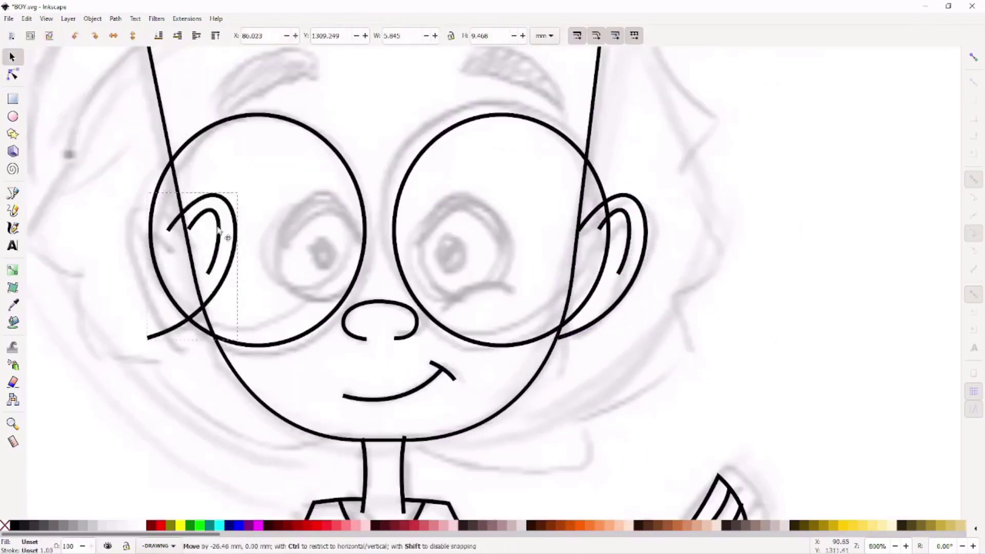
pyautogui.moveTo(174, 226)
pyautogui.mouseDown()
pyautogui.moveTo(163, 226)
pyautogui.moveTo(194, 236)
pyautogui.mouseUp()
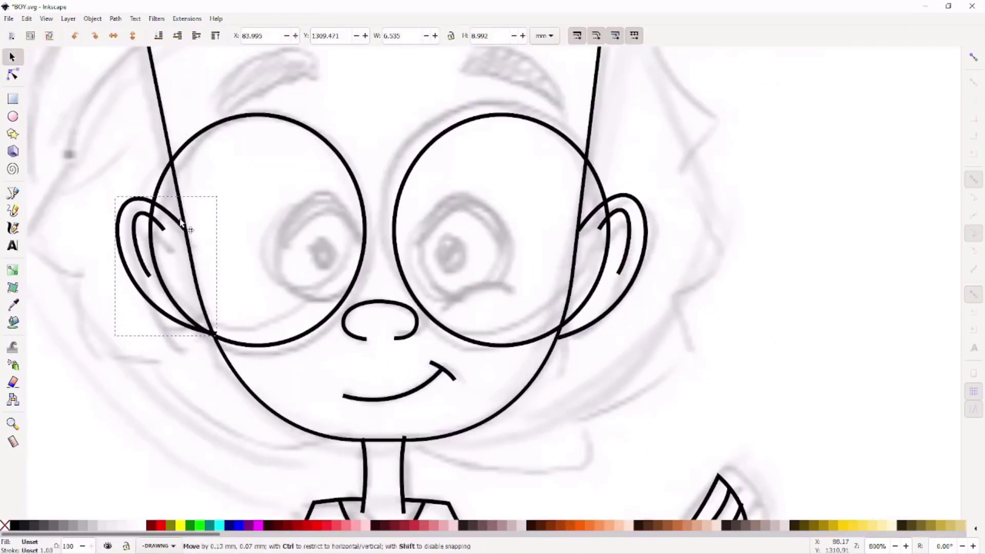
pyautogui.moveTo(615, 312); pyautogui.dragTo(611, 326)
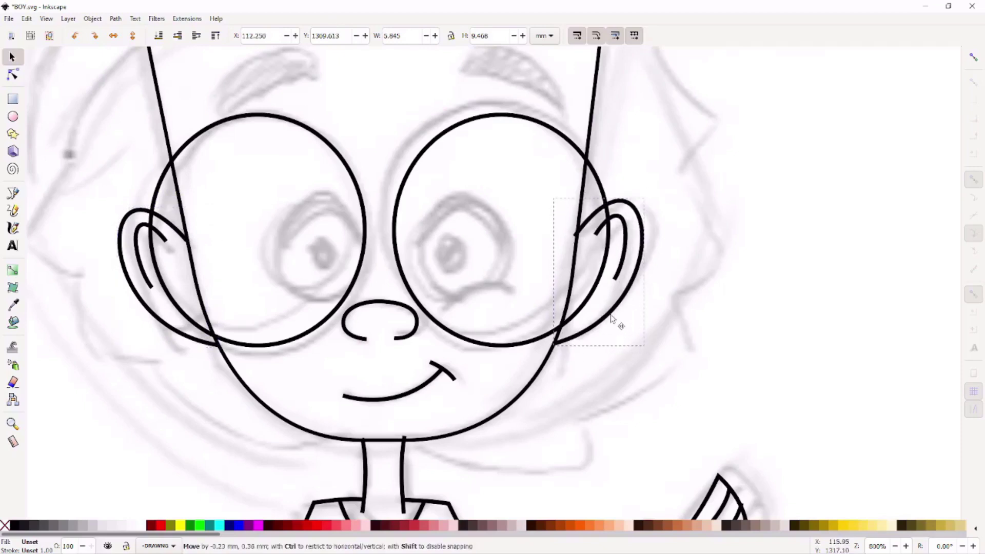
pyautogui.press('Escape')
pyautogui.press('5')
pyautogui.scroll(4, 566, 320)
# Draw a pupil ellipse and position it inside the left eye
pyautogui.scroll(2, 333, 290)
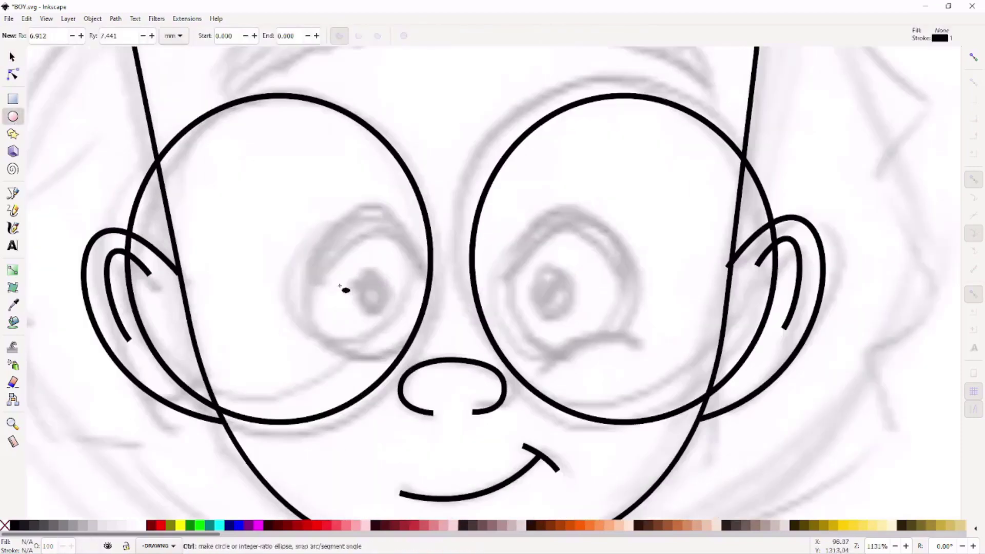
pyautogui.press('e')
pyautogui.moveTo(294, 216)
pyautogui.mouseDown()
pyautogui.moveTo(416, 360)
pyautogui.moveTo(388, 317)
pyautogui.mouseUp()
pyautogui.press('space')
pyautogui.moveTo(378, 311); pyautogui.dragTo(383, 315)
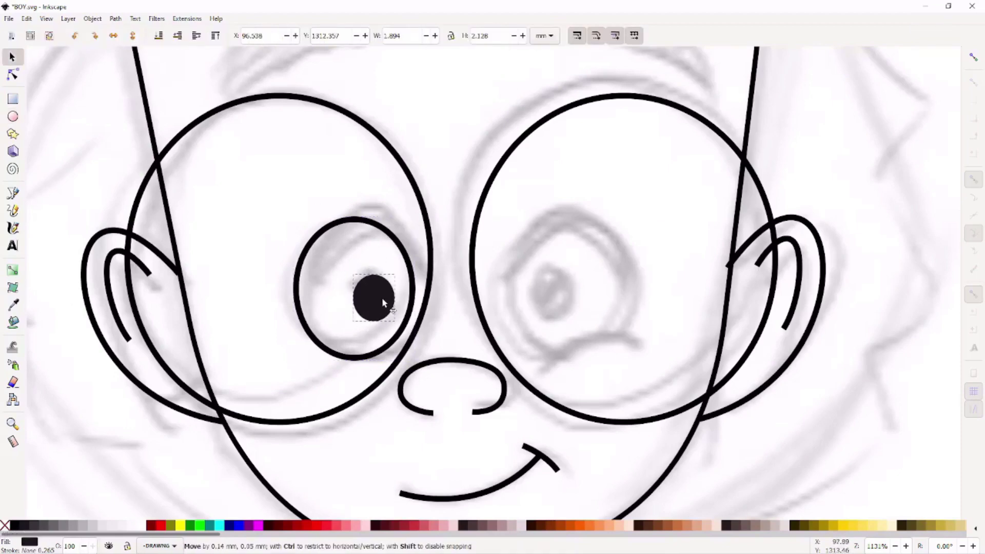
pyautogui.scroll(1, 235, 241)
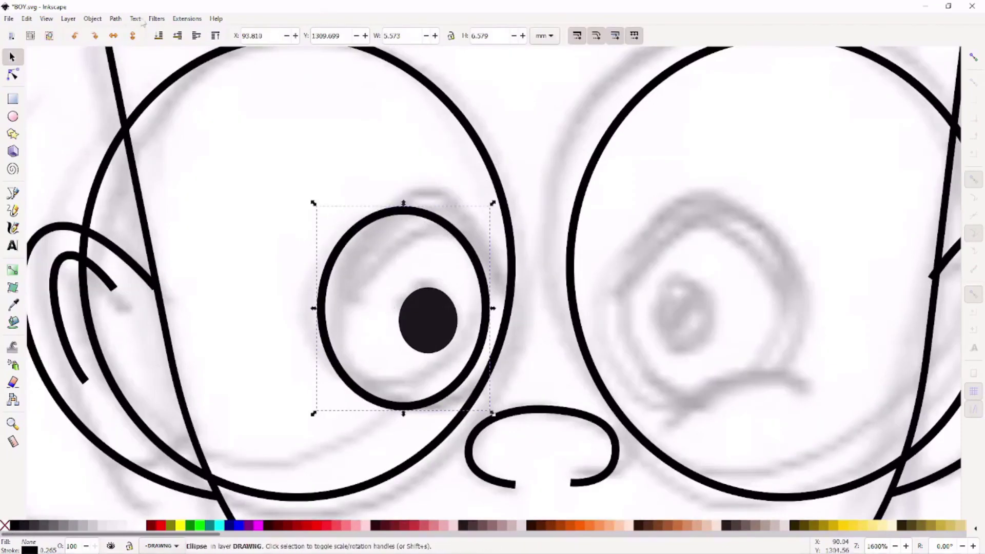
# Convert the eye ellipse to a path and add a node on its right side
pyautogui.click(115, 18)
pyautogui.click(140, 30)
pyautogui.press('n')
pyautogui.doubleClick(476, 266)
pyautogui.scroll(-1, 324, 333)
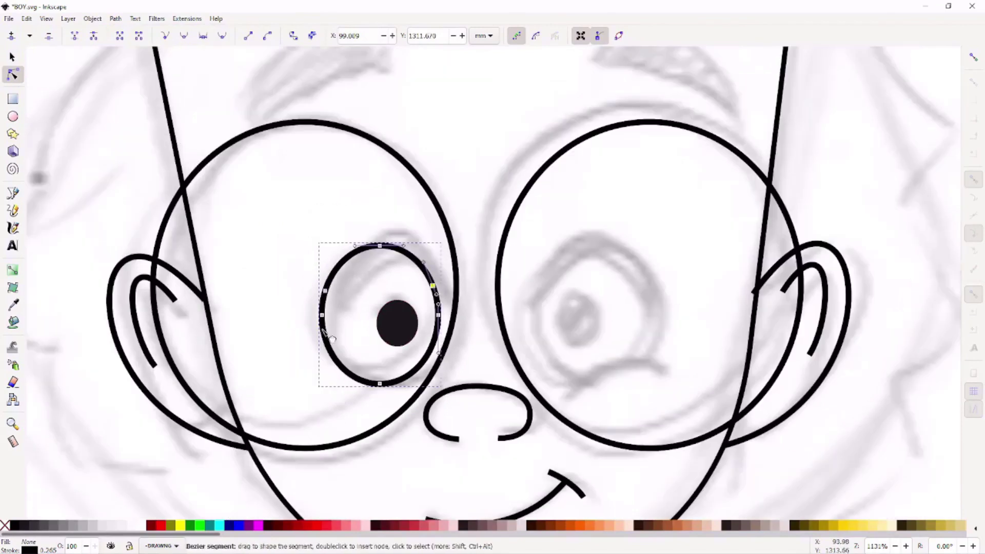
# Set the eye outline's stroke width to 3 in Fill and Stroke
pyautogui.press('s')
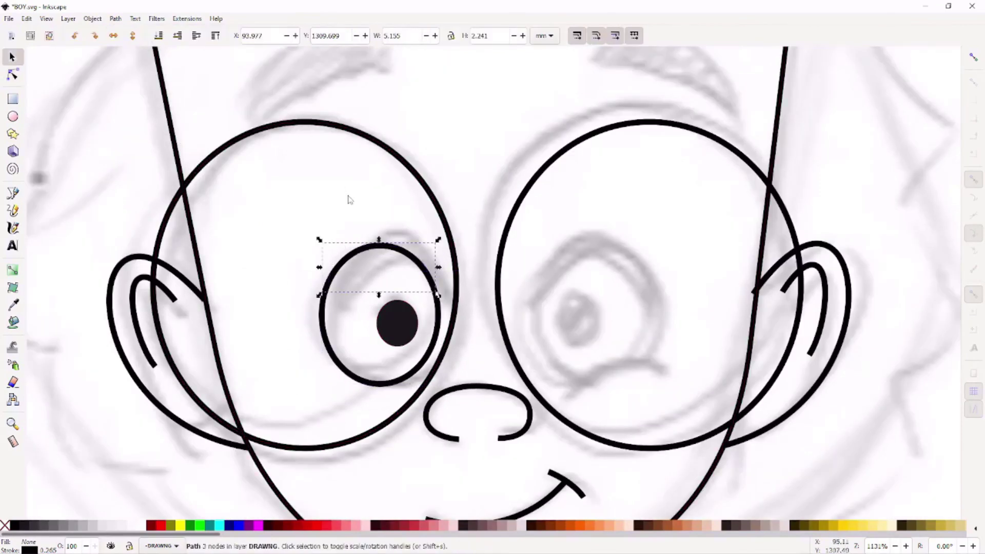
pyautogui.click(93, 19)
pyautogui.click(111, 31)
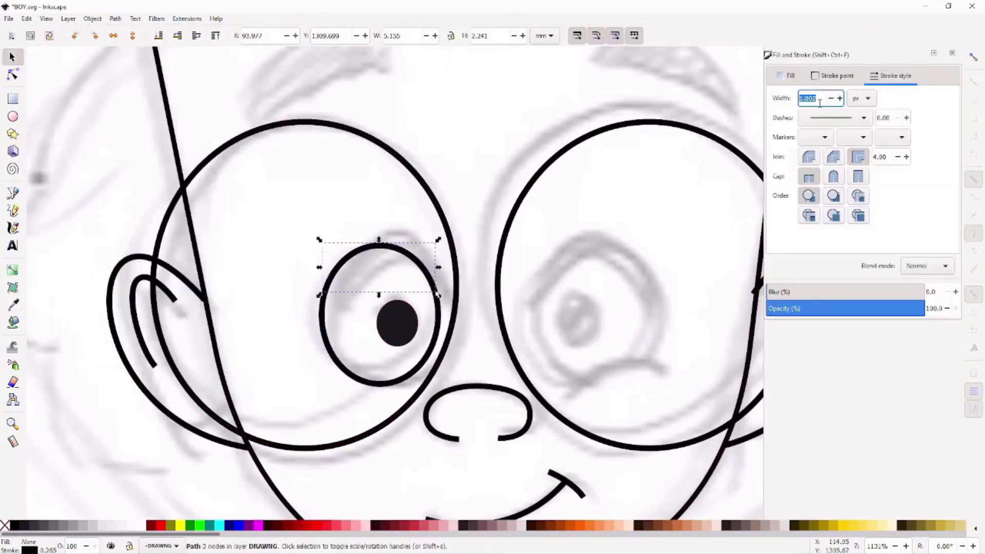
pyautogui.write('4')
pyautogui.press('Return')
pyautogui.write('3')
pyautogui.press('Return')
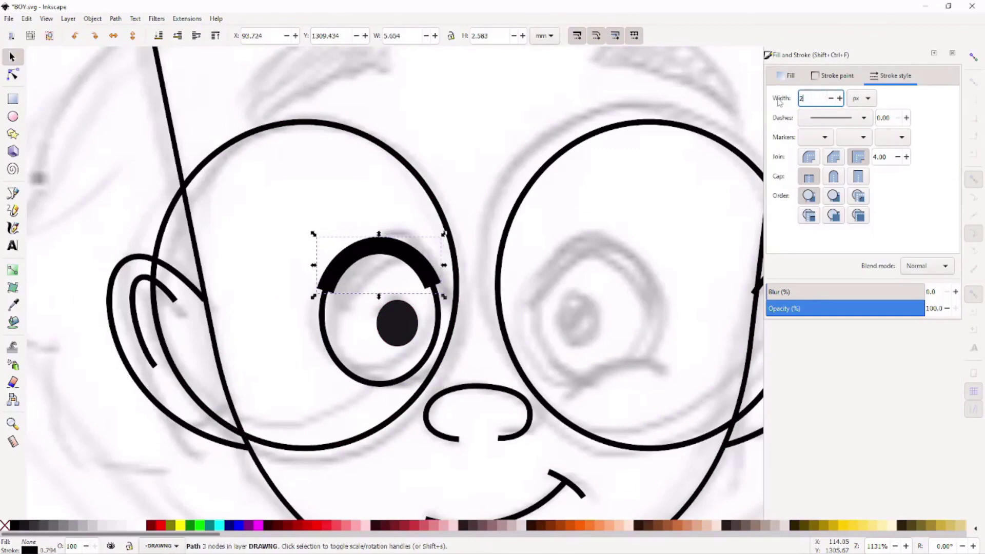
pyautogui.keyDown('ctrl'); pyautogui.scroll(1, 403, 268); pyautogui.keyUp('ctrl')
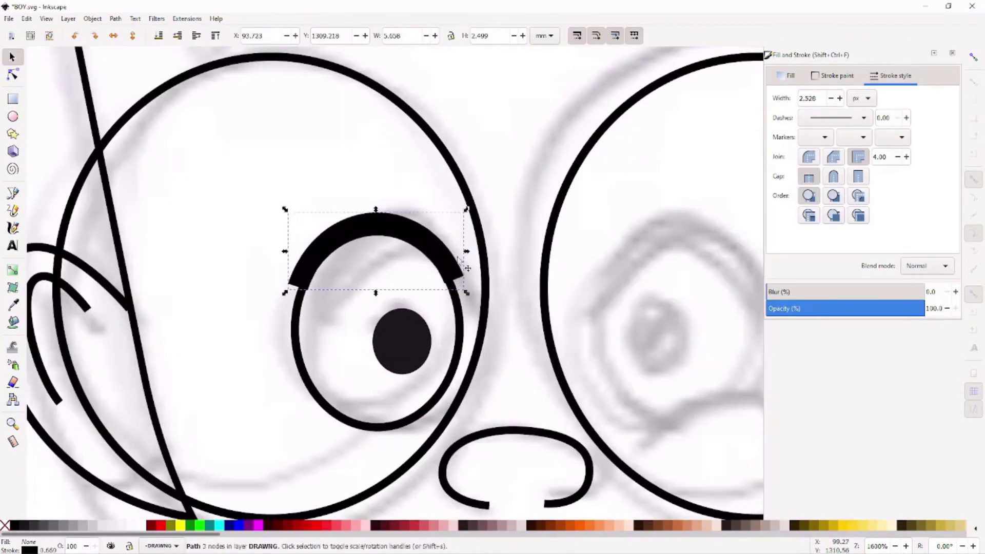
pyautogui.scroll(-6, 468, 267)
pyautogui.scroll(4, 434, 258)
# Draw a small arc under the right lens, then select the left eye's parts
pyautogui.keyDown('shift'); pyautogui.click(435, 258); pyautogui.keyUp('shift')
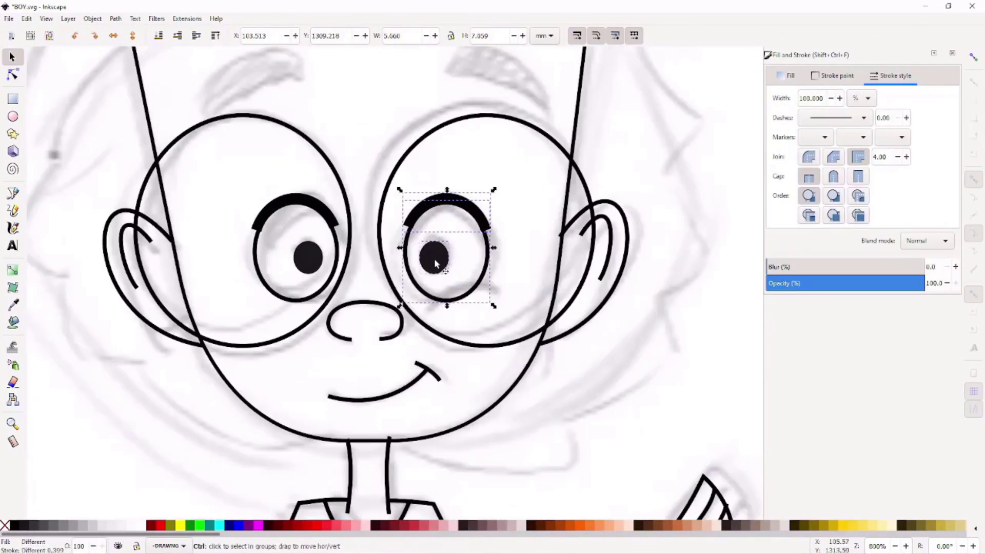
pyautogui.scroll(2, 473, 308)
pyautogui.press('b')
pyautogui.click(387, 309)
pyautogui.moveTo(619, 326); pyautogui.dragTo(618, 325)
pyautogui.press('Return')
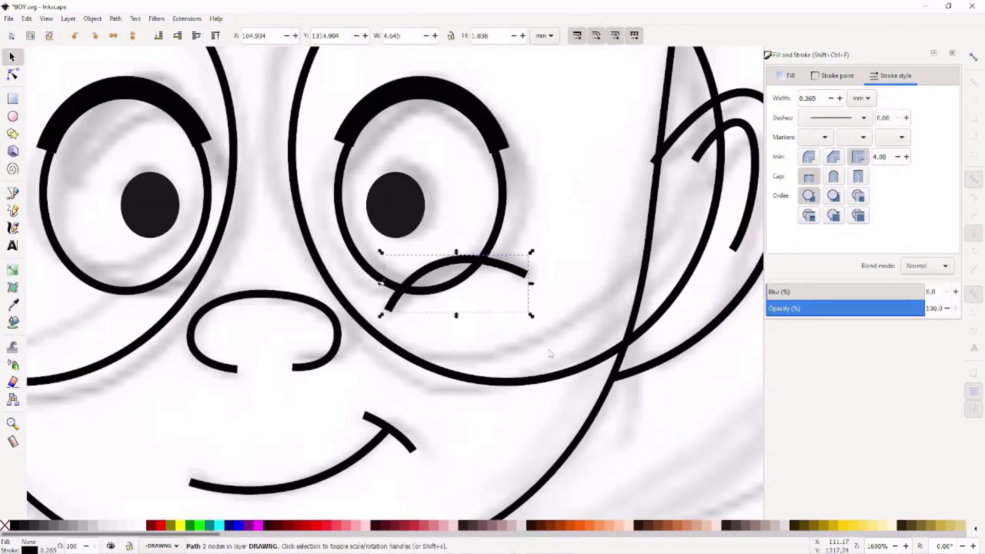
pyautogui.press('s')
pyautogui.scroll(-3, 490, 397)
pyautogui.click(408, 310)
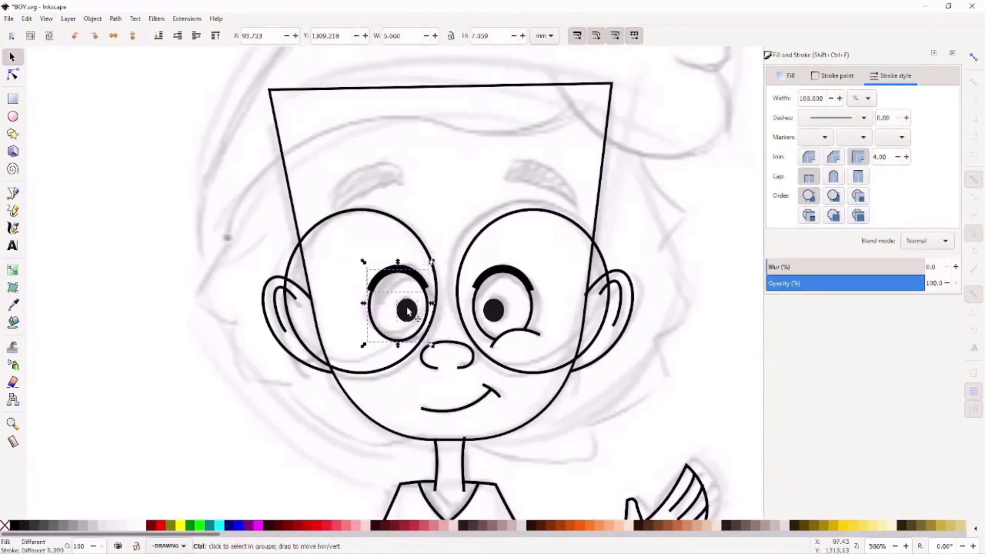
pyautogui.click(405, 311)
pyautogui.scroll(-3, 405, 310)
# Draw left and right eyebrow curves arching above the glasses
pyautogui.press('Escape')
pyautogui.press('b')
pyautogui.scroll(4, 224, 284)
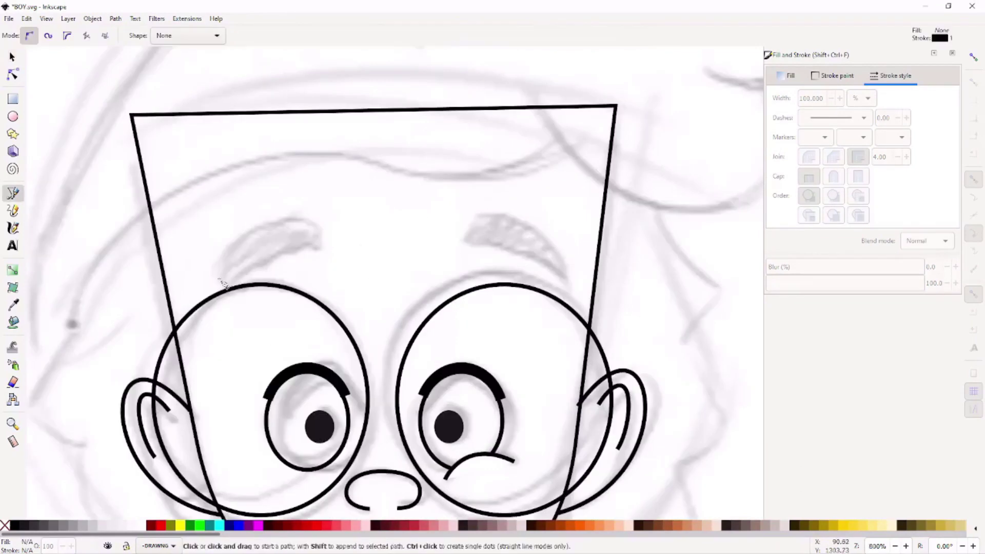
pyautogui.press('Return')
pyautogui.click(475, 221)
pyautogui.moveTo(564, 278); pyautogui.dragTo(601, 338)
pyautogui.press('Return')
pyautogui.press('n')
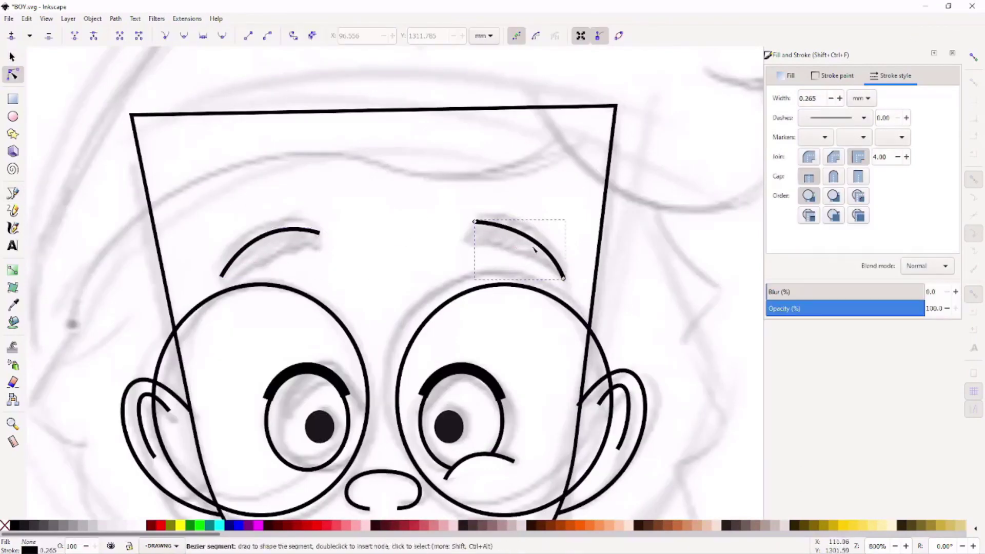
# Give the eyebrows an 8 px stroke width with round caps
pyautogui.click(867, 98)
pyautogui.click(853, 113)
pyautogui.tripleClick(811, 98)
pyautogui.write('7')
pyautogui.press('Return')
pyautogui.click(833, 176)
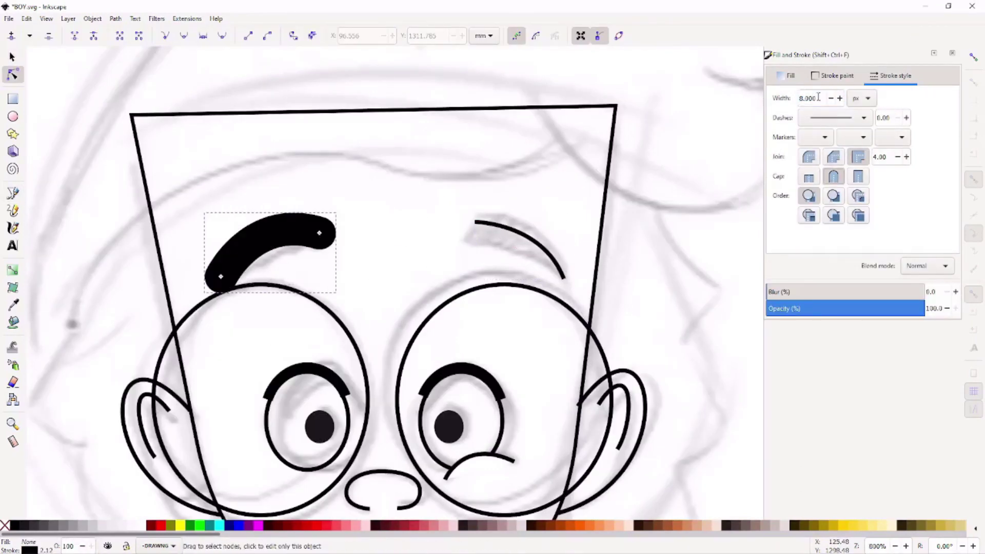
pyautogui.write('8')
pyautogui.press('Return')
# Tilt the right eyebrow slightly and check the result on the whole figure
pyautogui.press('s')
pyautogui.press('-')
pyautogui.press('-')
pyautogui.press('-')
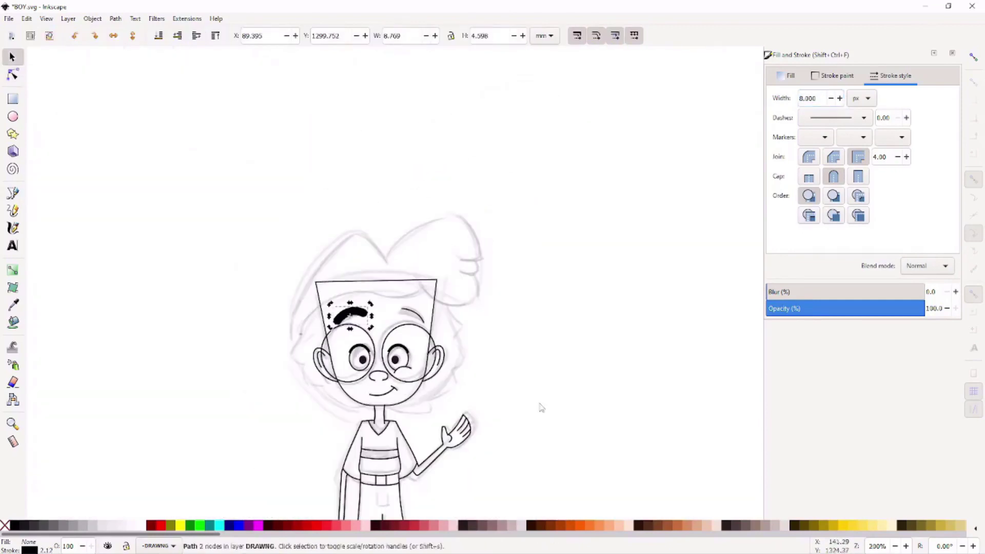
pyautogui.press('+')
pyautogui.press('+')
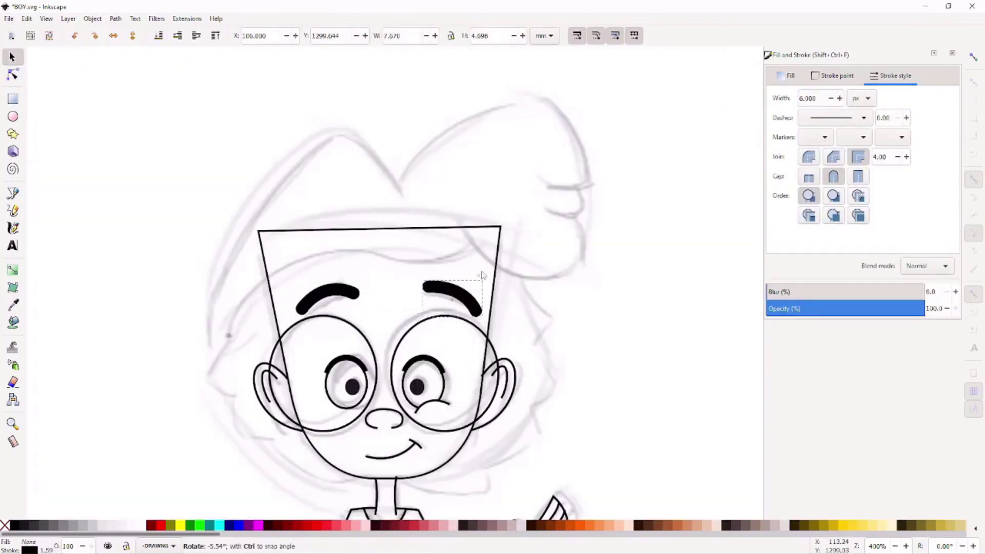
pyautogui.press('+')
pyautogui.press('+')
pyautogui.click(446, 198)
pyautogui.click(207, 173)
pyautogui.press('Escape')
pyautogui.scroll(-4, 479, 323)
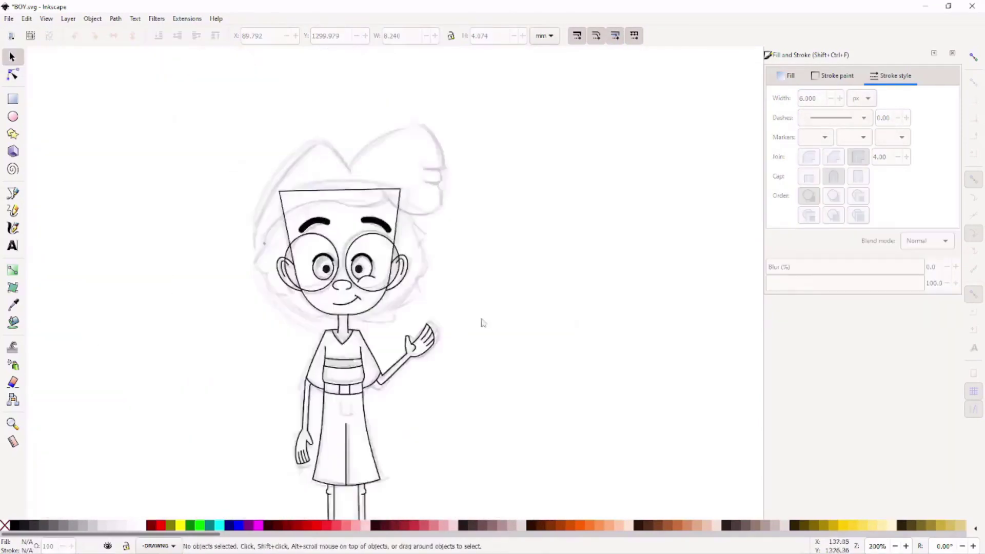
pyautogui.scroll(2, 424, 324)
pyautogui.scroll(1, 418, 269)
pyautogui.scroll(-1, 537, 293)
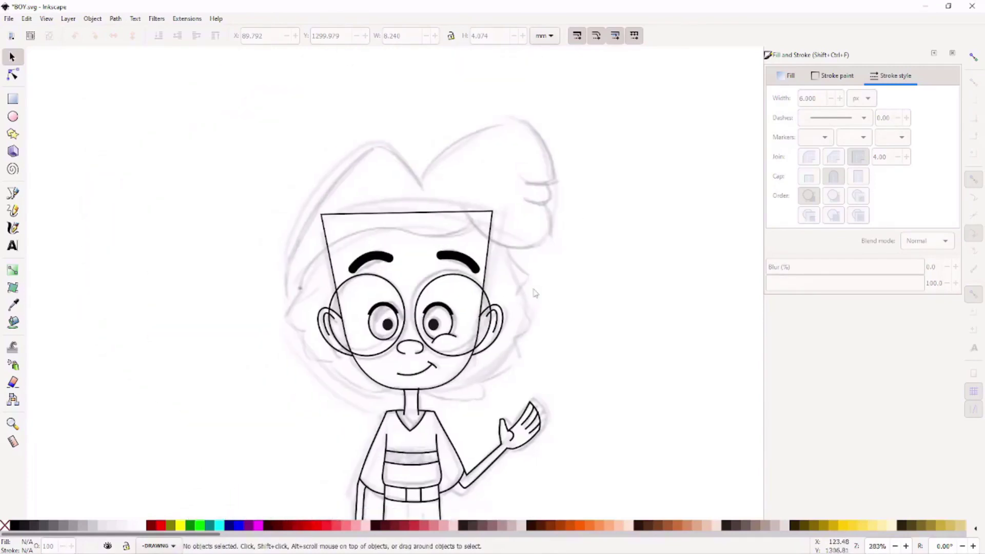
# Begin tracing the hair outline point by point from the forehead
pyautogui.press('b')
pyautogui.click(421, 181)
pyautogui.click(535, 118)
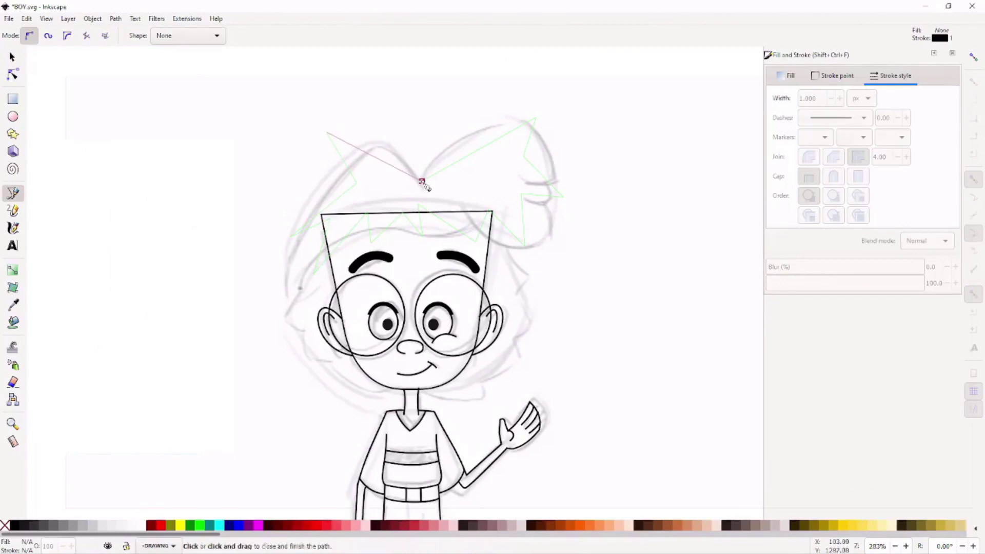
# Close the spiky hair outline and make its corner nodes smooth
pyautogui.click(422, 181)
pyautogui.press('n')
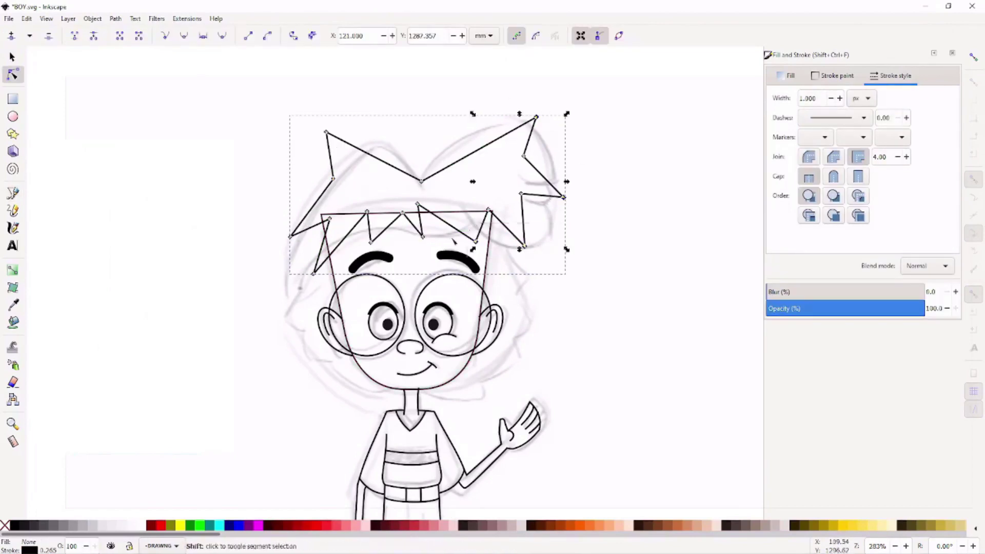
pyautogui.click(188, 41)
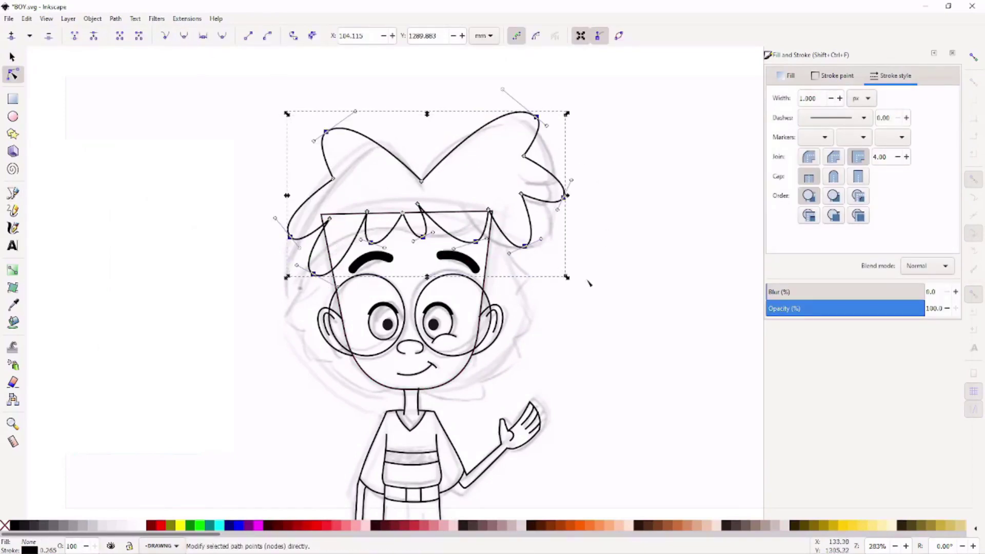
# Lower the fringe onto the forehead and adjust the top-right and lower-left hair points
pyautogui.moveTo(519, 247); pyautogui.dragTo(315, 198)
pyautogui.moveTo(419, 207); pyautogui.dragTo(420, 222)
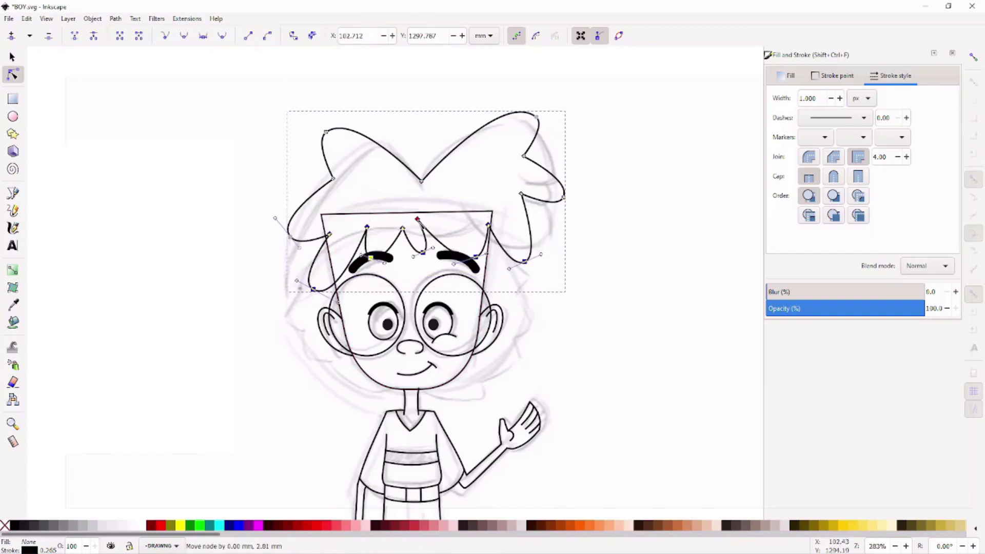
pyautogui.press('Escape')
pyautogui.moveTo(536, 117); pyautogui.dragTo(537, 128)
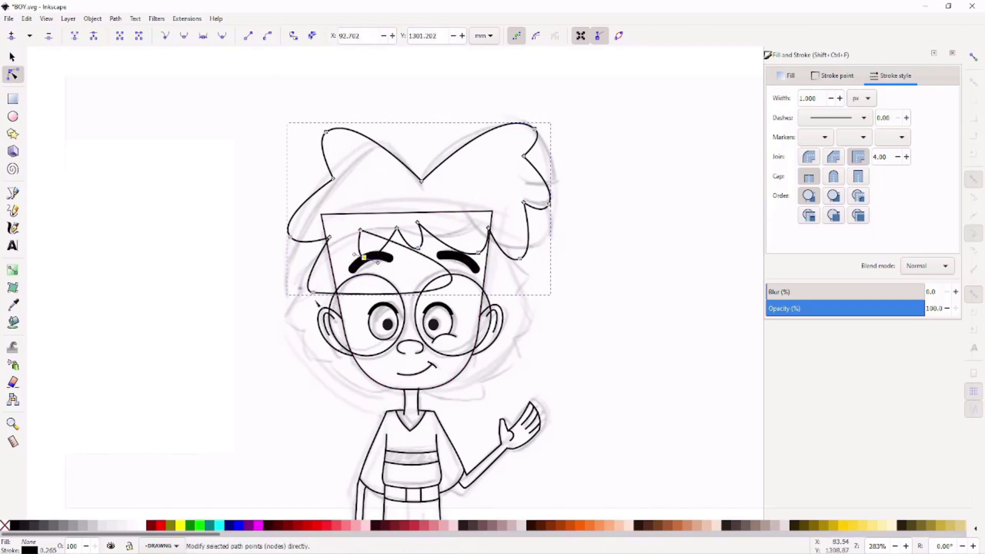
pyautogui.moveTo(314, 299); pyautogui.dragTo(314, 282)
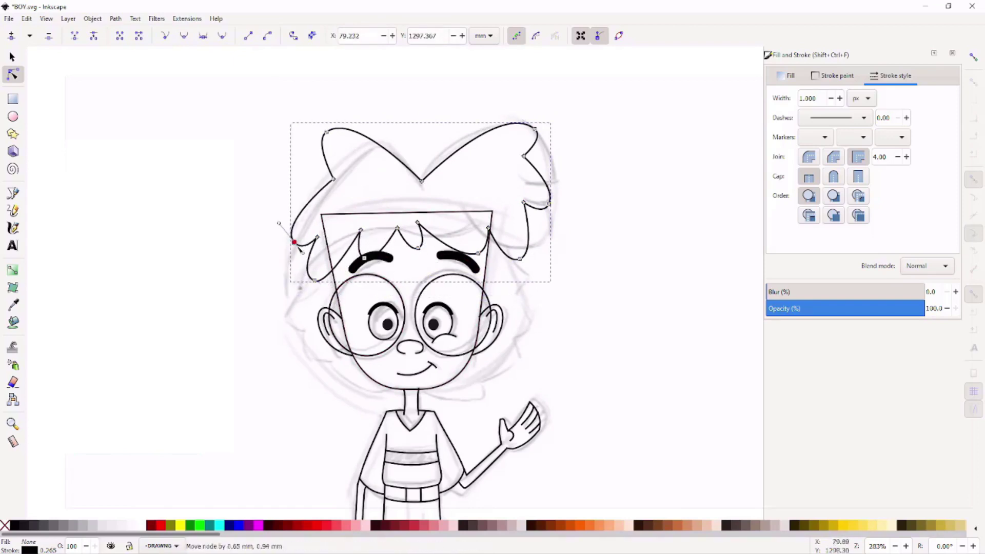
pyautogui.click(538, 130)
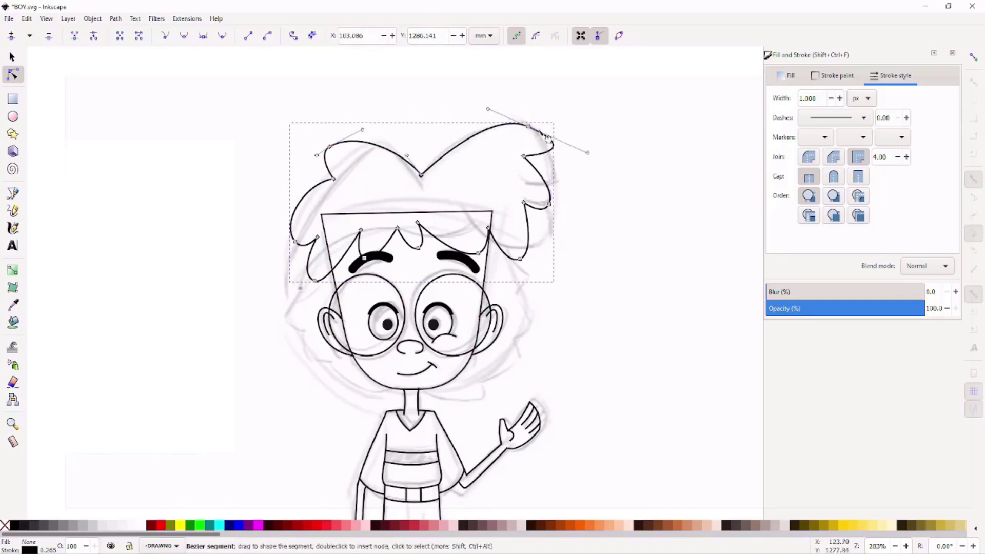
pyautogui.moveTo(529, 127); pyautogui.dragTo(528, 124)
# Draw the curly lower hair path around the face and stretch it down and outward
pyautogui.press('b')
pyautogui.click(520, 240)
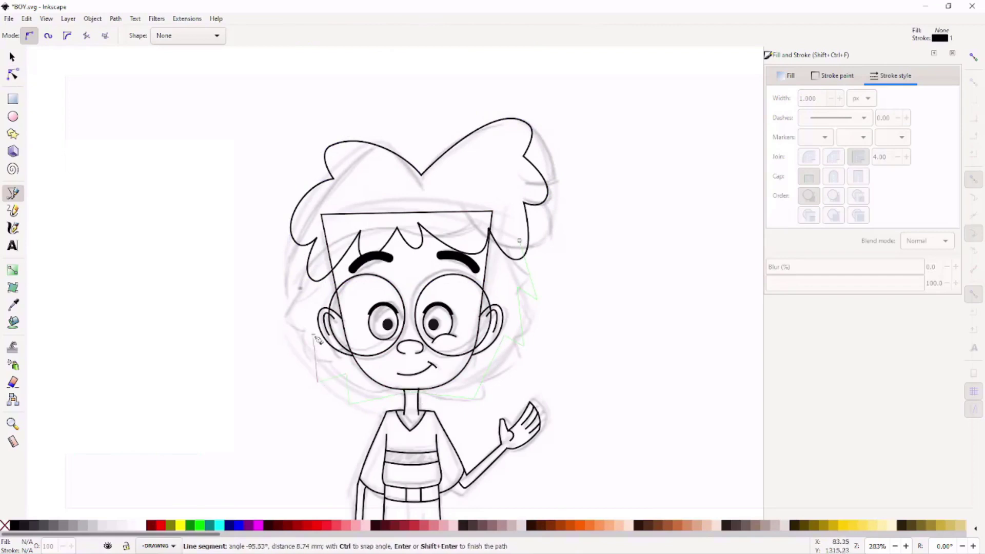
pyautogui.press('Return')
pyautogui.press('s')
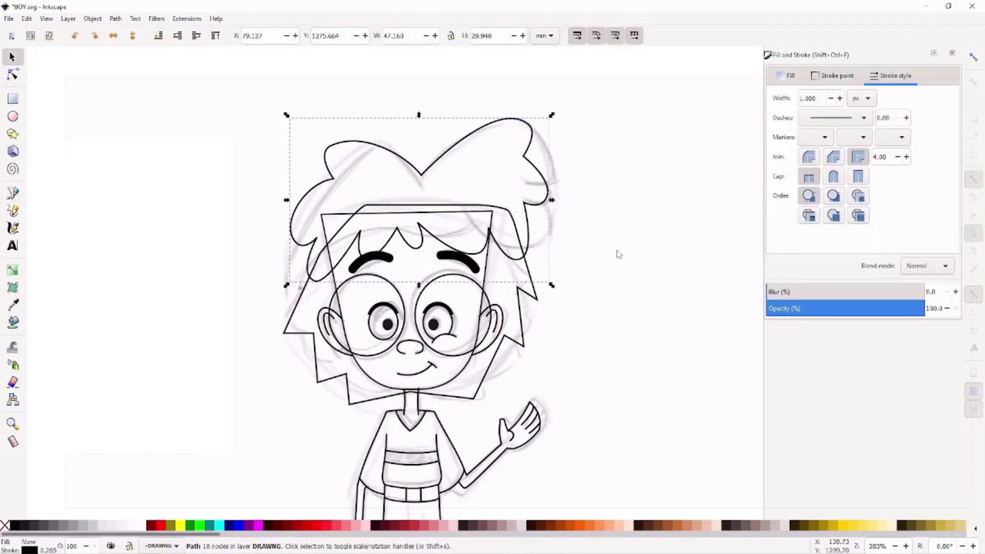
pyautogui.moveTo(286, 284); pyautogui.dragTo(283, 297)
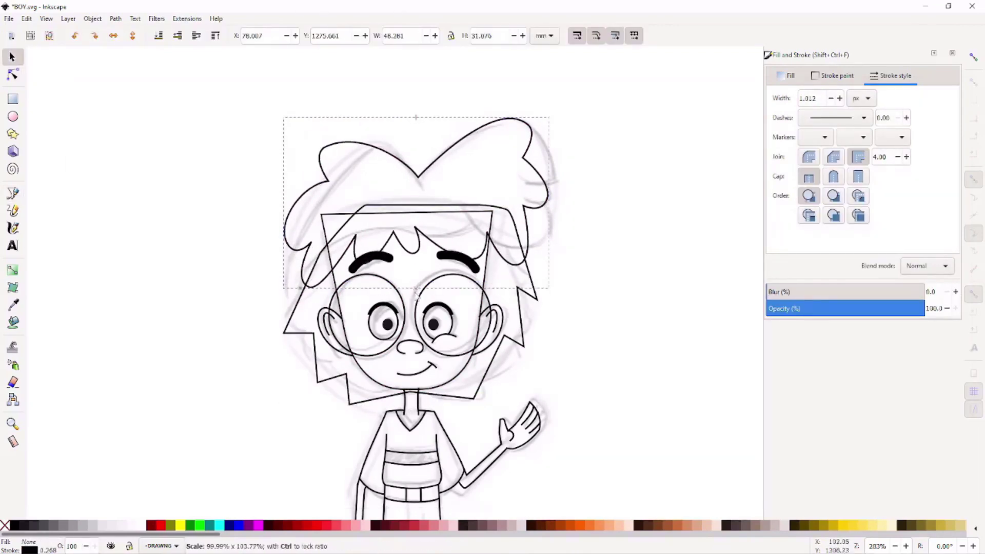
pyautogui.moveTo(419, 115); pyautogui.dragTo(421, 128)
# Smooth the lower hair's jagged nodes and pull its left and upper points into place
pyautogui.press('n')
pyautogui.click(498, 349)
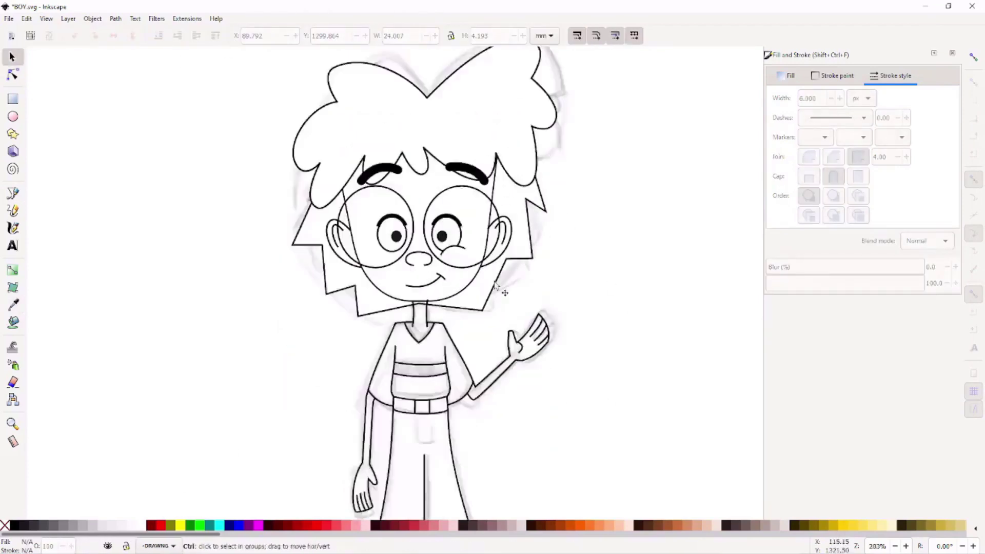
pyautogui.scroll(1, 264, 246)
pyautogui.moveTo(212, 232); pyautogui.dragTo(226, 240)
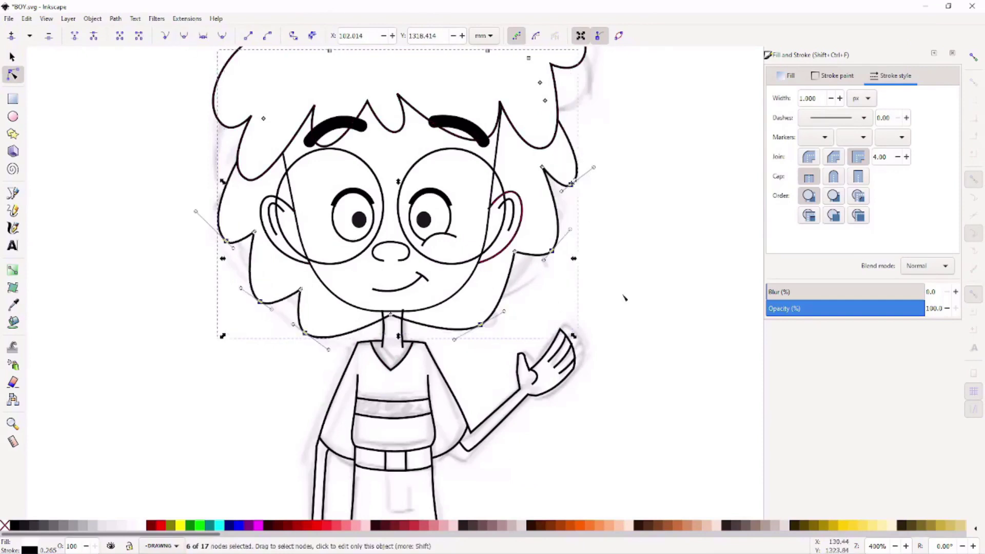
pyautogui.scroll(-1, 571, 281)
pyautogui.press('s')
pyautogui.click(543, 247)
pyautogui.press('n')
pyautogui.moveTo(512, 227)
pyautogui.mouseDown()
pyautogui.moveTo(505, 236)
pyautogui.moveTo(516, 213)
pyautogui.mouseUp()
# Fine-tune points on the upper hair and the lower hair's right side and bottom curve
pyautogui.click(491, 146)
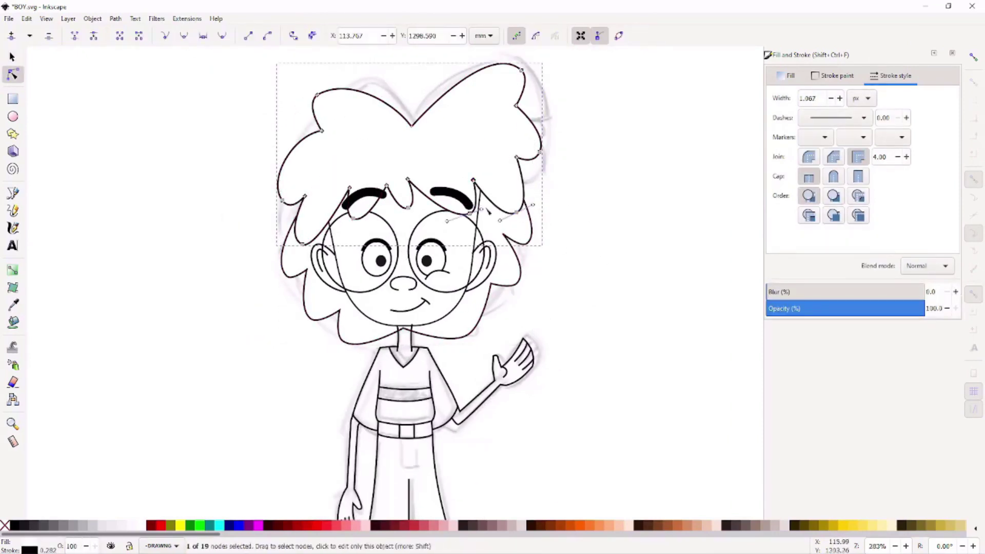
pyautogui.click(525, 276)
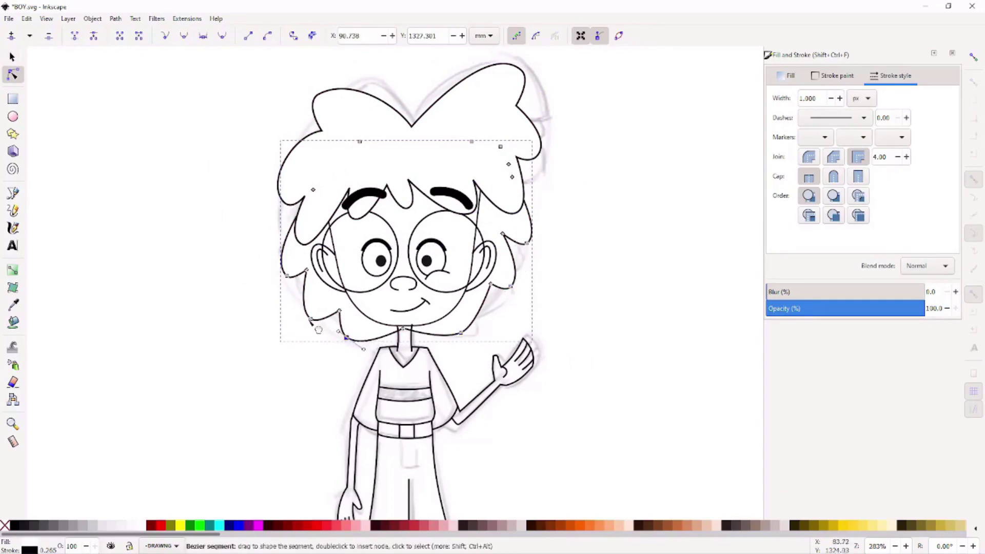
pyautogui.scroll(4, 401, 231)
pyautogui.click(496, 152)
pyautogui.moveTo(497, 153); pyautogui.dragTo(497, 151)
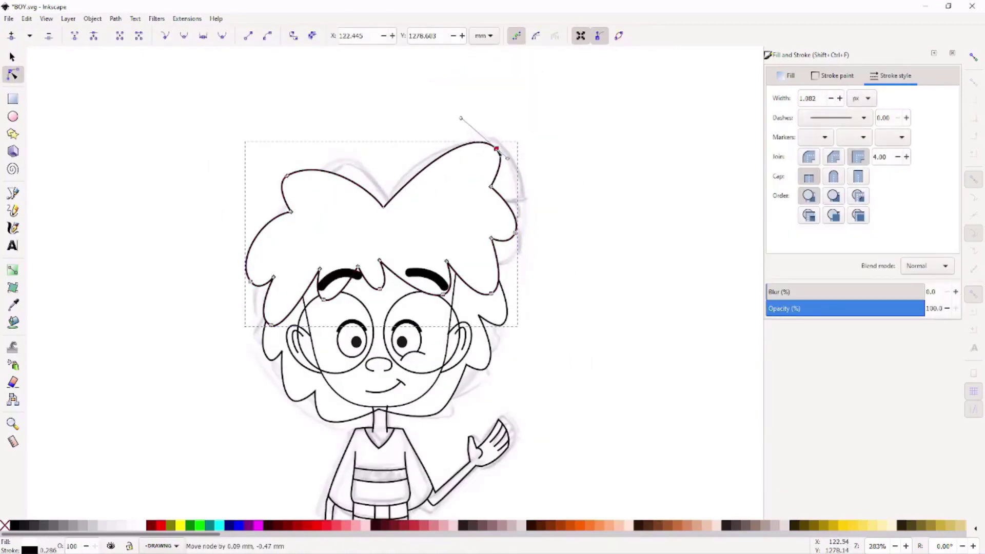
pyautogui.scroll(1, 291, 214)
pyautogui.click(559, 185)
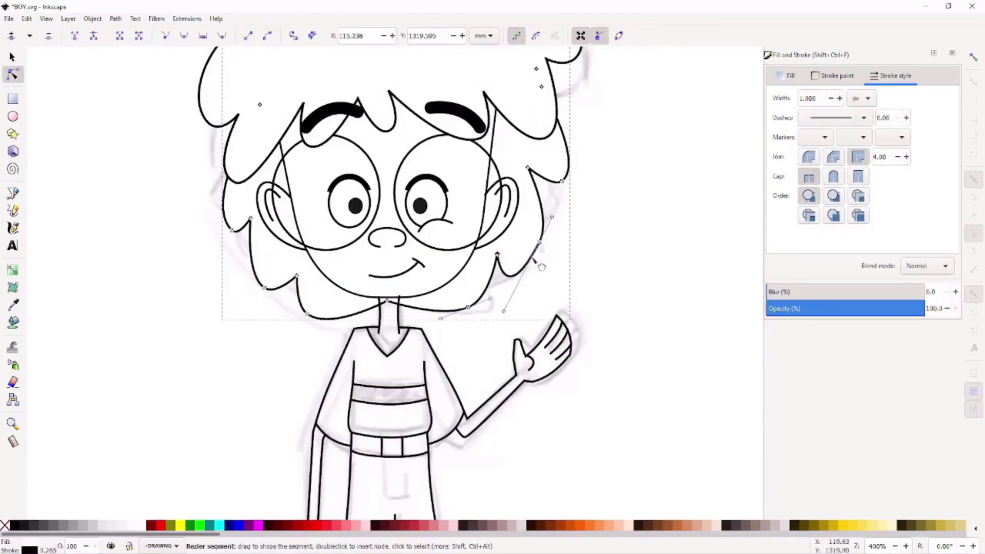
pyautogui.moveTo(560, 184); pyautogui.dragTo(558, 190)
pyautogui.moveTo(298, 295); pyautogui.dragTo(279, 300)
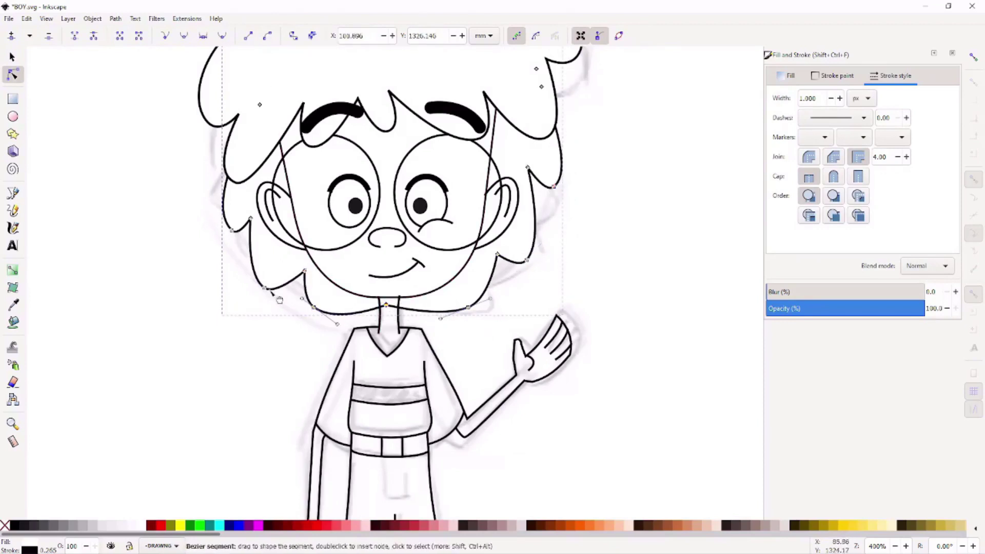
pyautogui.keyDown('ctrl'); pyautogui.scroll(-4, 467, 251); pyautogui.keyUp('ctrl')
# Select the whole inked boy and move it left, clear of the sketch
pyautogui.press('s')
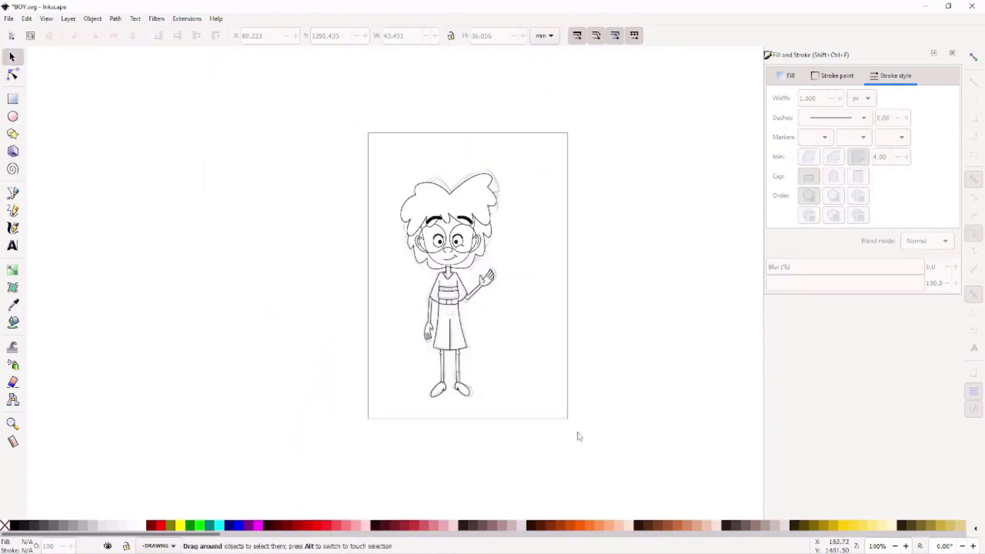
pyautogui.moveTo(367, 133); pyautogui.dragTo(585, 446)
pyautogui.moveTo(476, 260); pyautogui.dragTo(353, 321)
pyautogui.press('Escape')
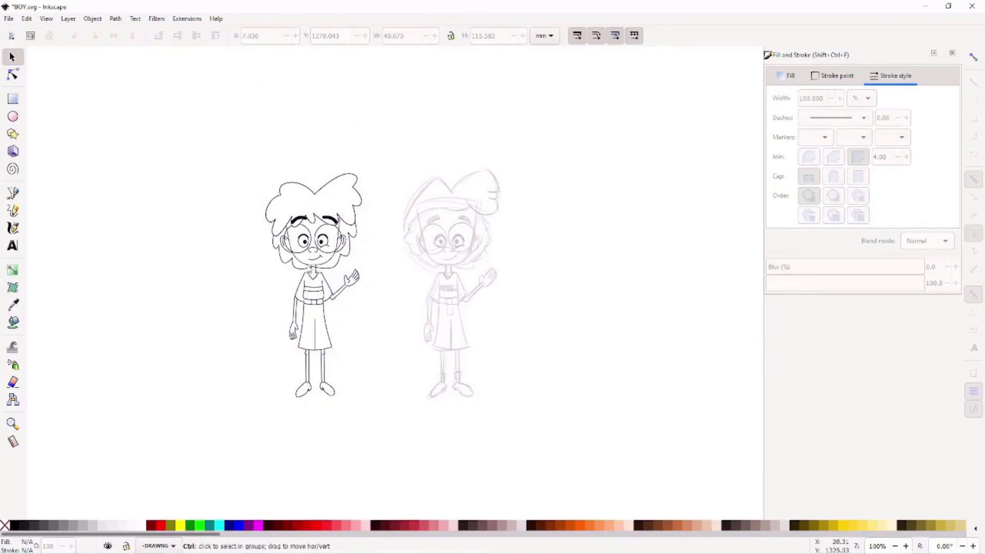
# Select the neck path's points and nudge a hair point near the right ear
pyautogui.keyDown('ctrl'); pyautogui.scroll(4, 313, 247); pyautogui.keyUp('ctrl')
pyautogui.click(409, 286)
pyautogui.keyDown('ctrl'); pyautogui.scroll(-3, 360, 257); pyautogui.keyUp('ctrl')
pyautogui.click(317, 149)
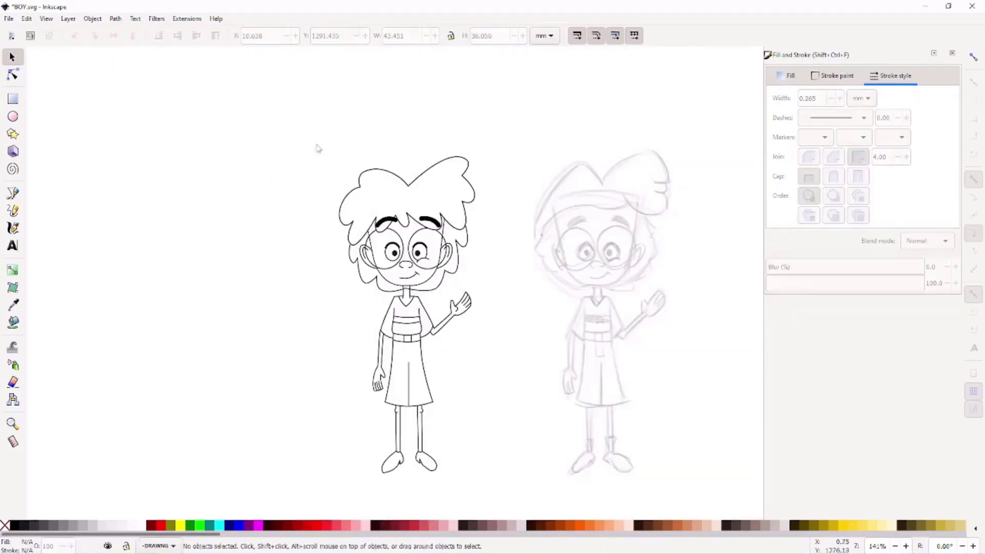
pyautogui.keyDown('ctrl'); pyautogui.scroll(3, 369, 257); pyautogui.keyUp('ctrl')
pyautogui.keyDown('ctrl'); pyautogui.scroll(2, 369, 257); pyautogui.keyUp('ctrl')
pyautogui.keyDown('ctrl'); pyautogui.scroll(2, 370, 256); pyautogui.keyUp('ctrl')
pyautogui.doubleClick(374, 261)
pyautogui.moveTo(344, 211); pyautogui.dragTo(397, 242)
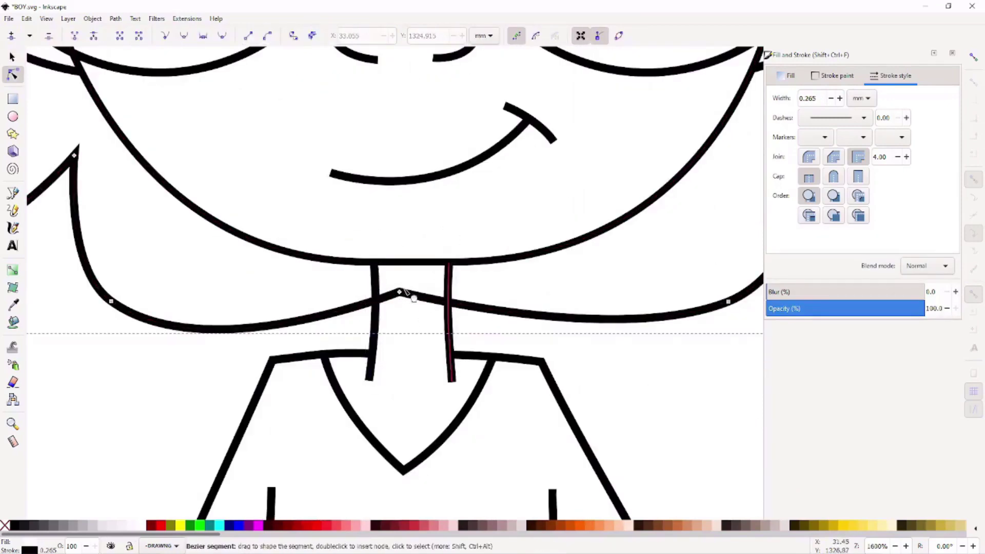
pyautogui.keyDown('ctrl'); pyautogui.scroll(-4, 405, 291); pyautogui.keyUp('ctrl')
pyautogui.moveTo(464, 204); pyautogui.dragTo(458, 205)
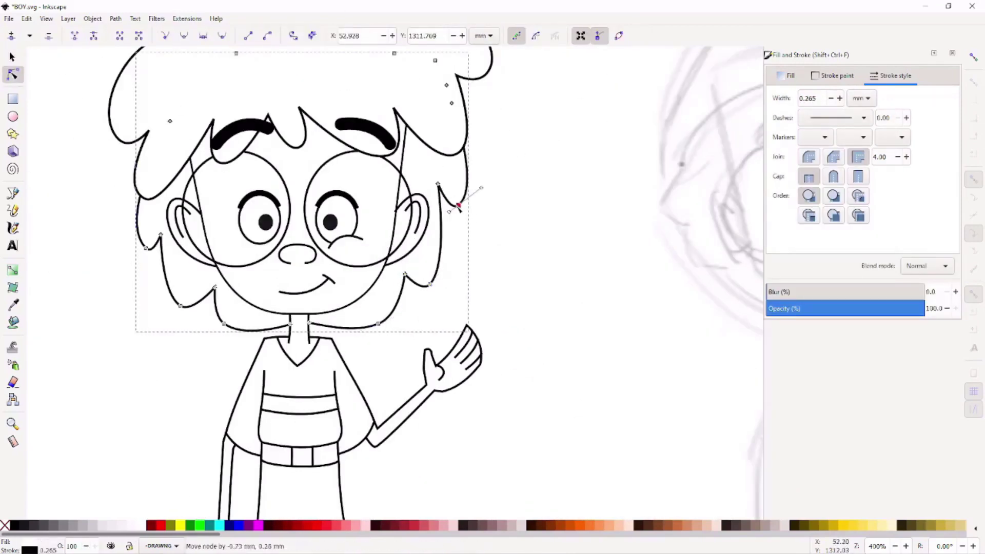
pyautogui.scroll(2, 459, 206)
pyautogui.press('s')
pyautogui.press('Escape')
pyautogui.keyDown('ctrl'); pyautogui.scroll(-2, 355, 168); pyautogui.keyUp('ctrl')
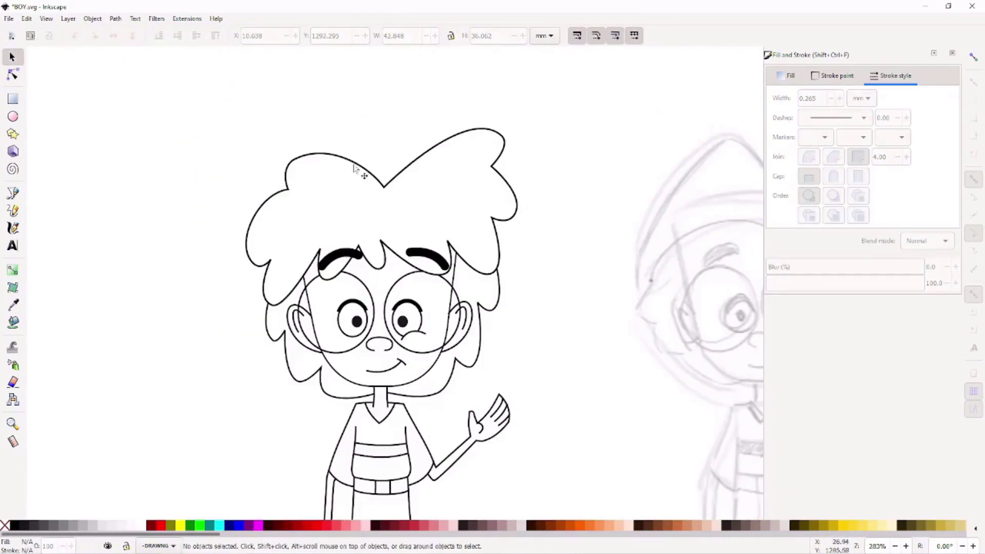
# Adjust a fringe point and drag the top-right hair segment to follow the sketch
pyautogui.click(354, 168)
pyautogui.keyDown('ctrl'); pyautogui.scroll(-2, 354, 168); pyautogui.keyUp('ctrl')
pyautogui.keyDown('ctrl'); pyautogui.scroll(4, 390, 231); pyautogui.keyUp('ctrl')
pyautogui.press('n')
pyautogui.moveTo(385, 230); pyautogui.dragTo(390, 229)
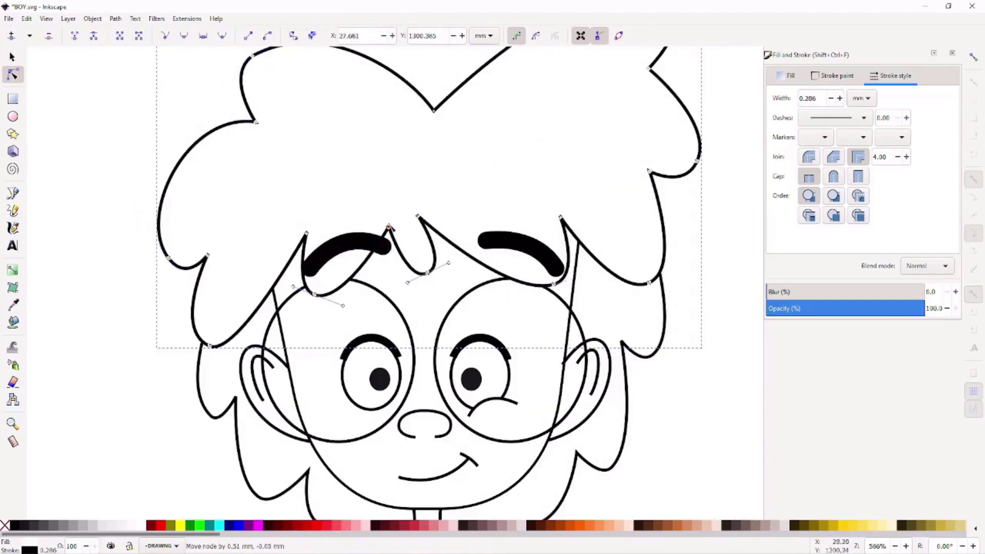
pyautogui.keyDown('ctrl'); pyautogui.scroll(-1, 430, 278); pyautogui.keyUp('ctrl')
pyautogui.click(523, 267)
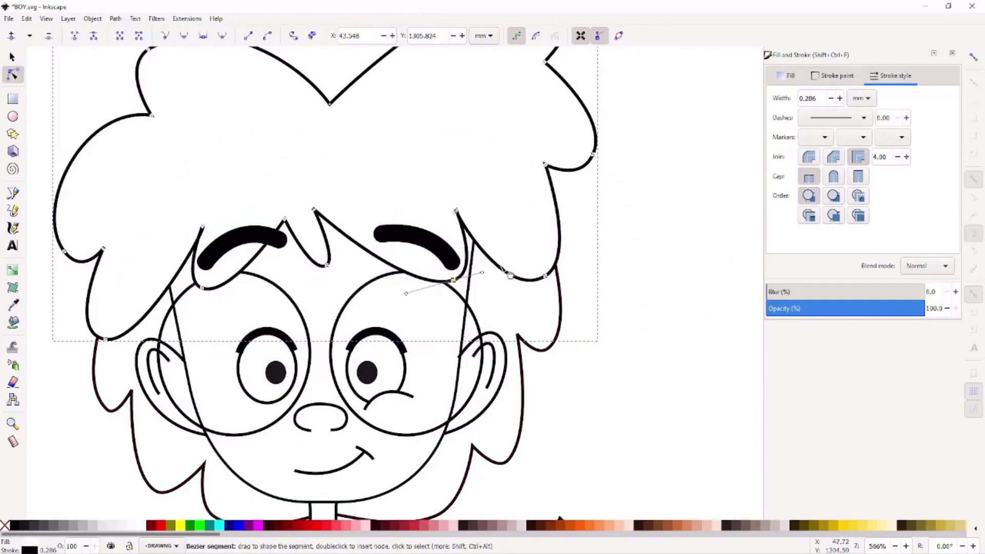
pyautogui.keyDown('ctrl'); pyautogui.scroll(-1, 564, 198); pyautogui.keyUp('ctrl')
pyautogui.moveTo(563, 199); pyautogui.dragTo(575, 164)
pyautogui.press('s')
pyautogui.press('Escape')
pyautogui.keyDown('ctrl'); pyautogui.scroll(-3, 469, 433); pyautogui.keyUp('ctrl')
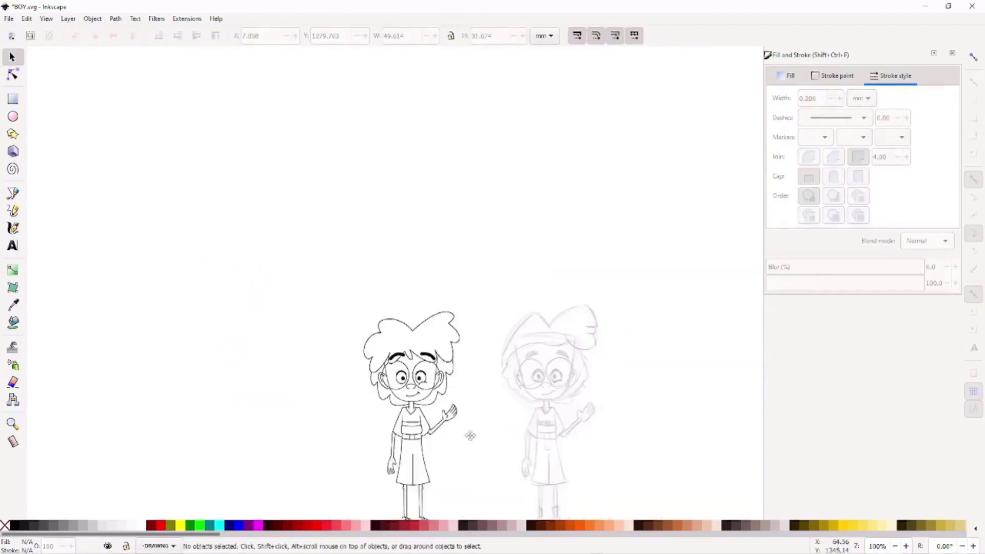
pyautogui.keyDown('ctrl'); pyautogui.scroll(2, 295, 310); pyautogui.keyUp('ctrl')
pyautogui.doubleClick(295, 307)
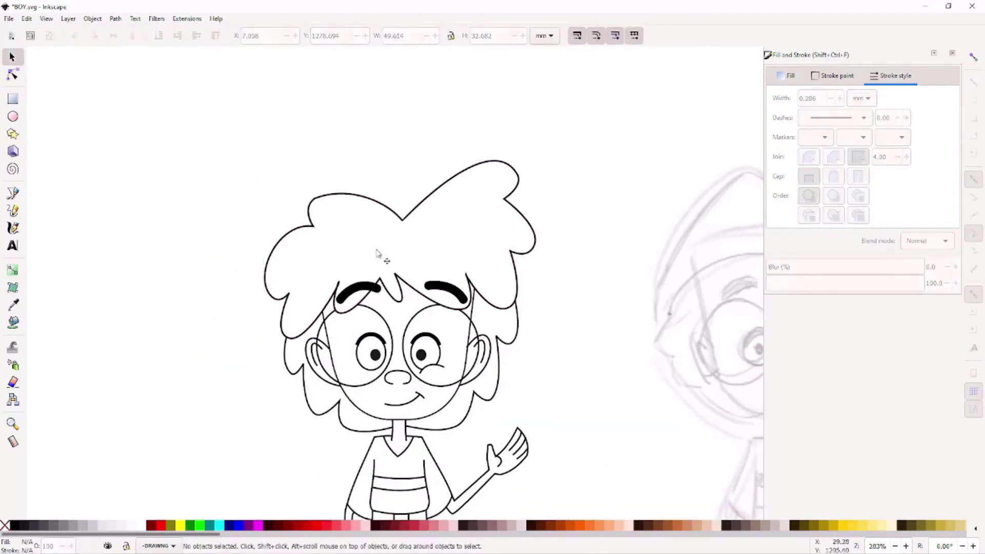
# Nudge the right glasses lens and shift the right eye slightly left
pyautogui.press('s')
pyautogui.press('Escape')
pyautogui.keyDown('ctrl'); pyautogui.scroll(-1, 509, 389); pyautogui.keyUp('ctrl')
pyautogui.keyDown('ctrl'); pyautogui.scroll(2, 437, 349); pyautogui.keyUp('ctrl')
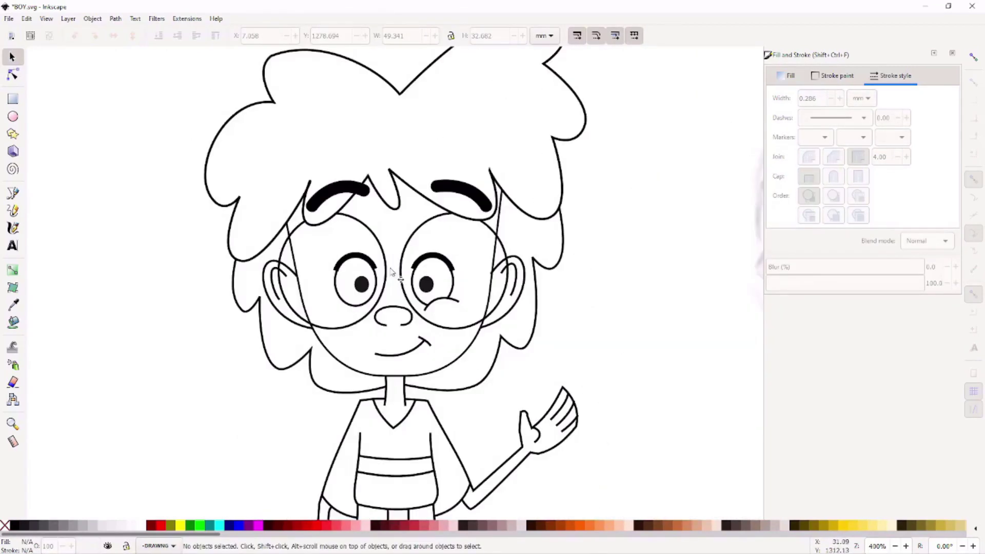
pyautogui.moveTo(438, 331); pyautogui.dragTo(436, 331)
pyautogui.press('Escape')
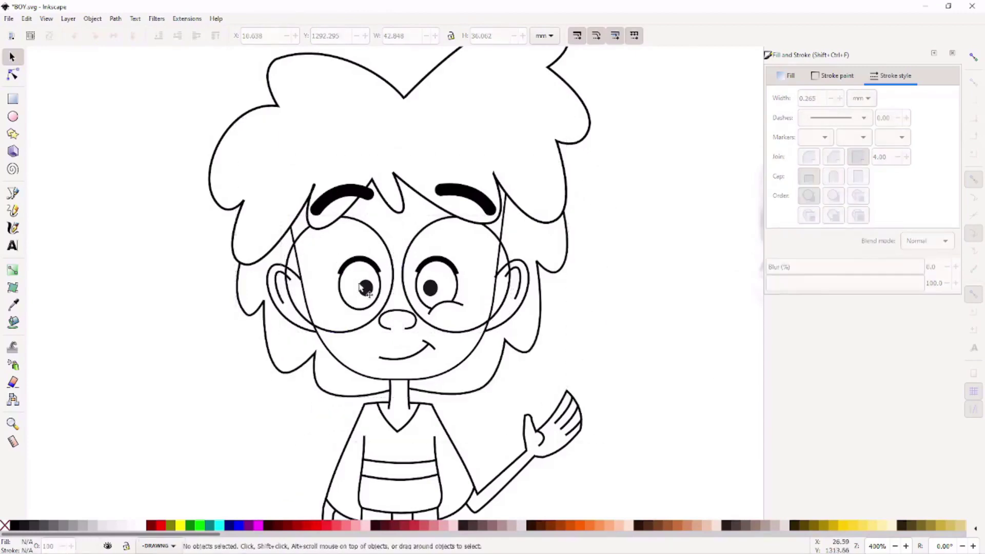
pyautogui.keyDown('ctrl'); pyautogui.scroll(1, 352, 282); pyautogui.keyUp('ctrl')
pyautogui.click(352, 281)
pyautogui.click(458, 294)
pyautogui.moveTo(459, 294); pyautogui.dragTo(453, 294)
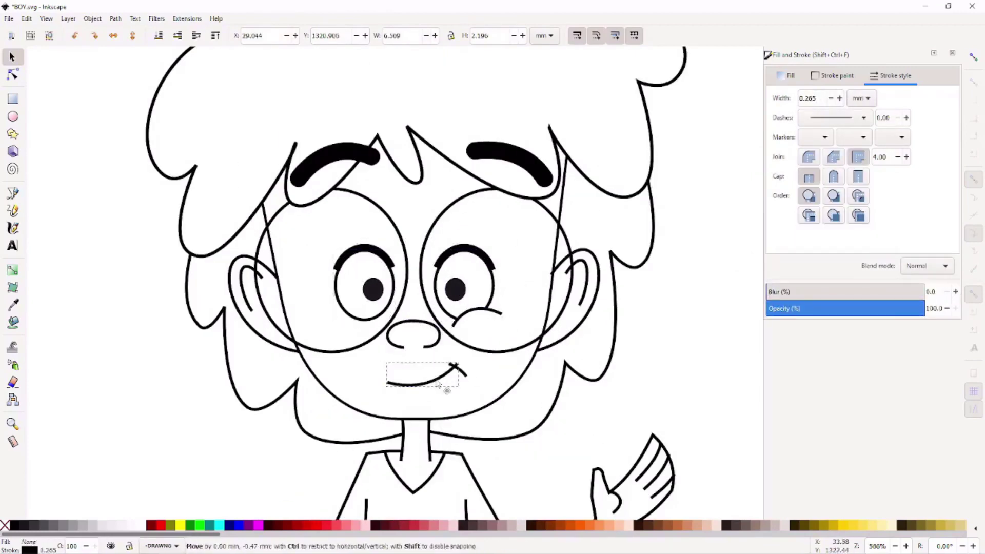
# Widen the head and glasses horizontally
pyautogui.keyDown('ctrl'); pyautogui.scroll(-3, 609, 402); pyautogui.keyUp('ctrl')
pyautogui.moveTo(526, 292); pyautogui.dragTo(537, 297)
pyautogui.click(536, 303)
pyautogui.keyDown('ctrl'); pyautogui.scroll(1, 539, 318); pyautogui.keyUp('ctrl')
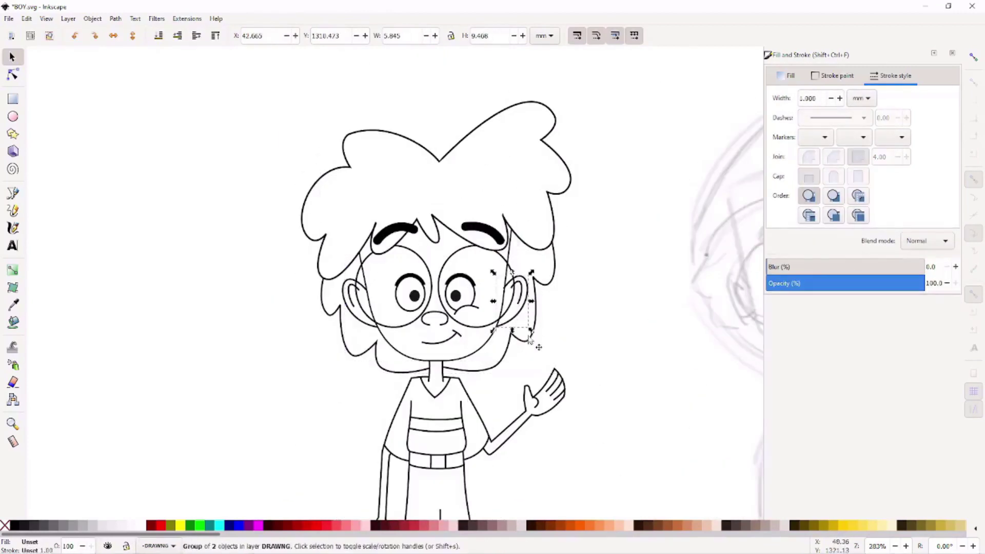
pyautogui.keyDown('ctrl'); pyautogui.scroll(3, 539, 319); pyautogui.keyUp('ctrl')
pyautogui.keyDown('ctrl'); pyautogui.scroll(-1, 681, 220); pyautogui.keyUp('ctrl')
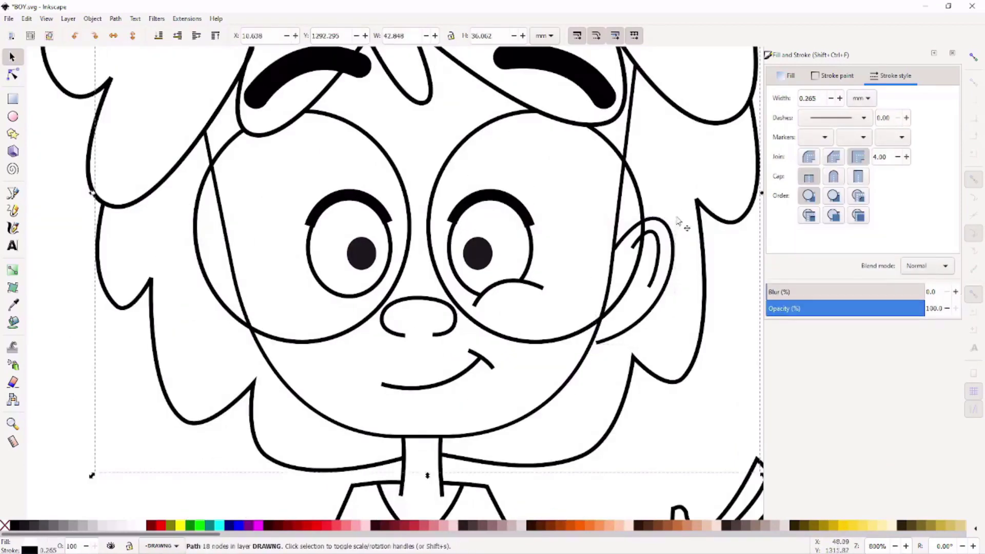
# Move the single ear path left against the face and adjust a node on its curve
pyautogui.keyDown('ctrl'); pyautogui.click(626, 304); pyautogui.keyUp('ctrl')
pyautogui.keyDown('ctrl'); pyautogui.scroll(3, 625, 307); pyautogui.keyUp('ctrl')
pyautogui.keyDown('ctrl'); pyautogui.scroll(-1, 625, 306); pyautogui.keyUp('ctrl')
pyautogui.moveTo(625, 307); pyautogui.dragTo(251, 263)
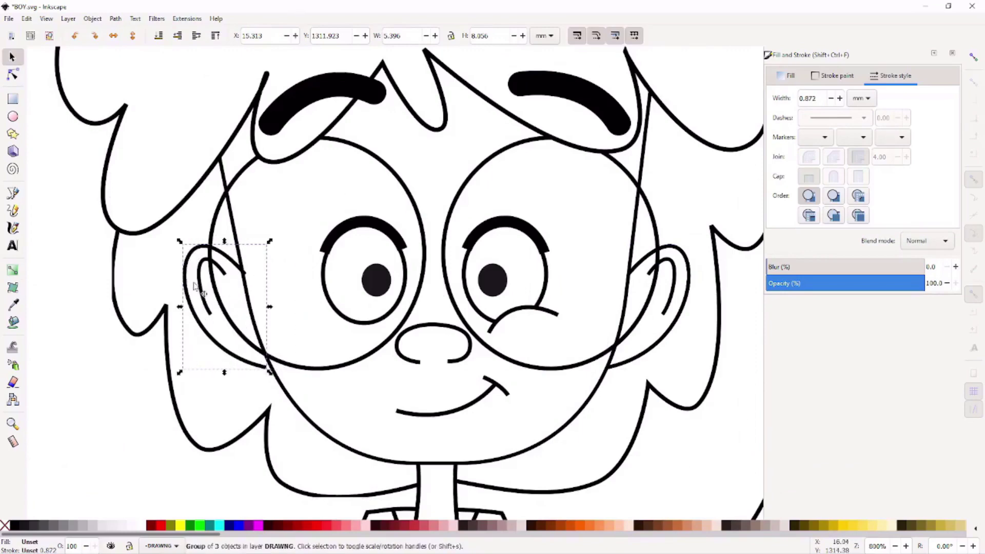
pyautogui.press('n')
pyautogui.keyDown('ctrl'); pyautogui.scroll(2, 252, 264); pyautogui.keyUp('ctrl')
pyautogui.moveTo(256, 275); pyautogui.dragTo(248, 267)
pyautogui.keyDown('ctrl'); pyautogui.scroll(-5, 248, 268); pyautogui.keyUp('ctrl')
pyautogui.press('s')
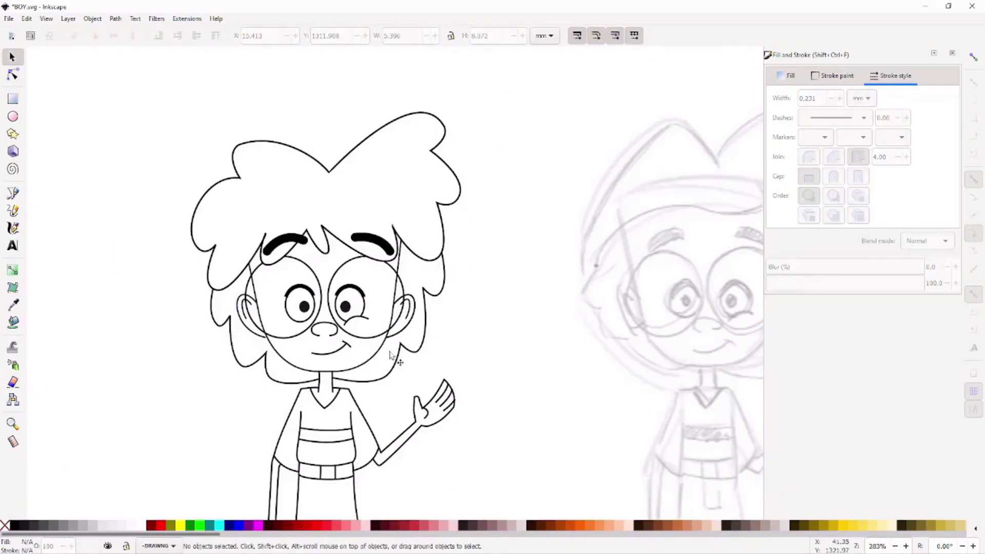
# Raise the hair 5.80 mm and move a node on the lower hair outline
pyautogui.moveTo(403, 207); pyautogui.dragTo(403, 200)
pyautogui.keyDown('ctrl'); pyautogui.scroll(-2, 401, 205); pyautogui.keyUp('ctrl')
pyautogui.press('Escape')
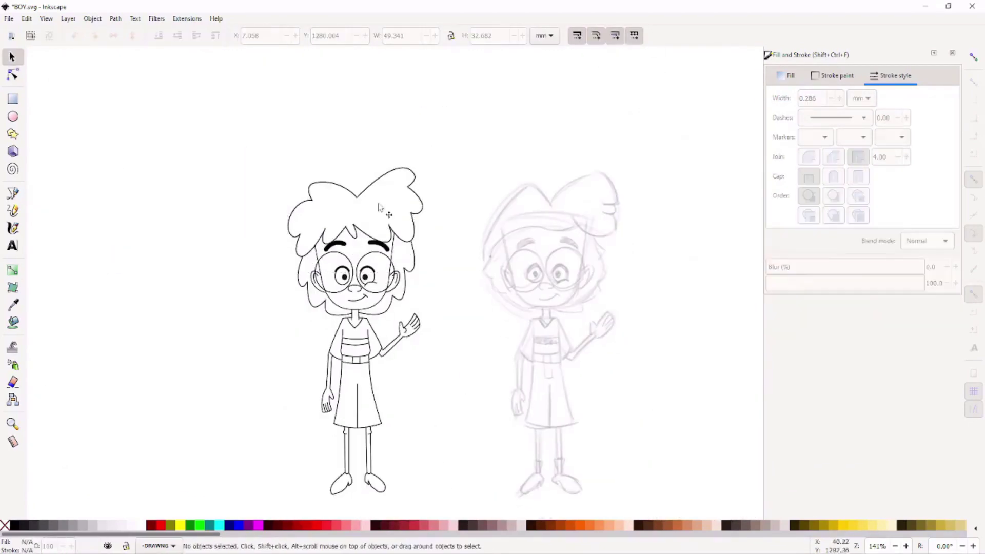
pyautogui.click(431, 281)
pyautogui.keyDown('ctrl'); pyautogui.scroll(2, 395, 259); pyautogui.keyUp('ctrl')
pyautogui.press('n')
pyautogui.moveTo(390, 299); pyautogui.dragTo(386, 301)
# Select and slightly move nodes along the upper hair outline
pyautogui.click(430, 225)
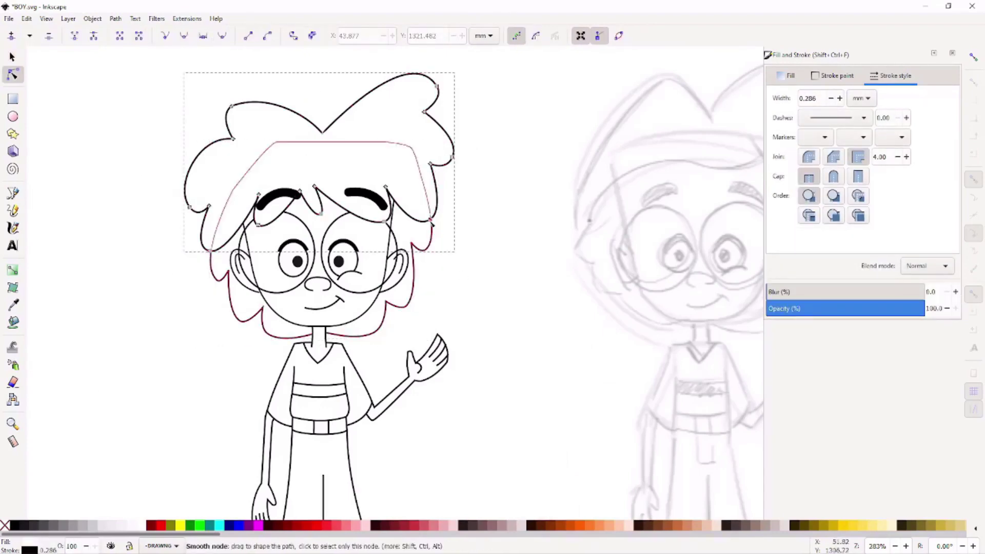
pyautogui.keyDown('ctrl'); pyautogui.scroll(-1, 424, 117); pyautogui.keyUp('ctrl')
pyautogui.keyDown('ctrl'); pyautogui.scroll(2, 359, 154); pyautogui.keyUp('ctrl')
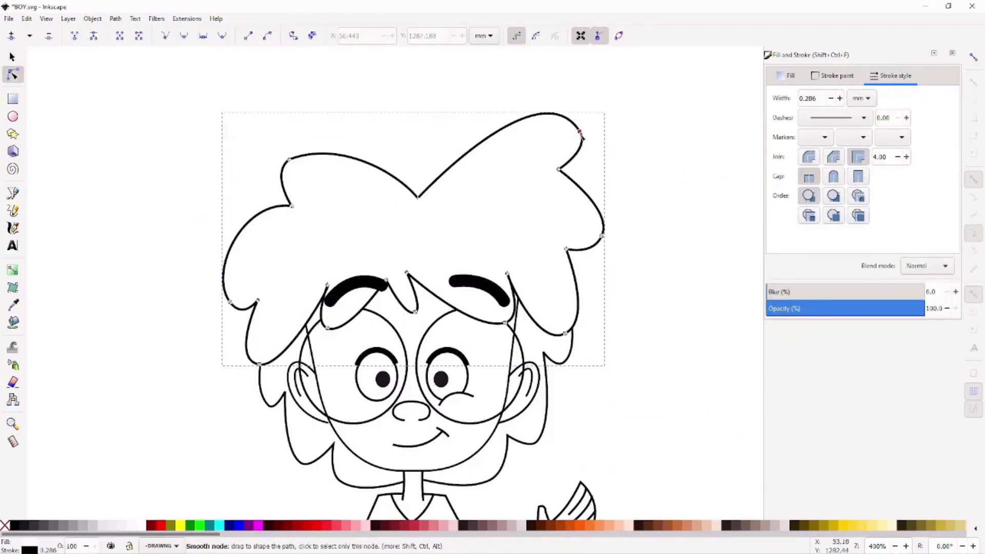
pyautogui.click(590, 139)
pyautogui.moveTo(289, 159); pyautogui.dragTo(294, 167)
pyautogui.press('Escape')
pyautogui.scroll(-2, 296, 172)
pyautogui.keyDown('ctrl'); pyautogui.scroll(-2, 528, 418); pyautogui.keyUp('ctrl')
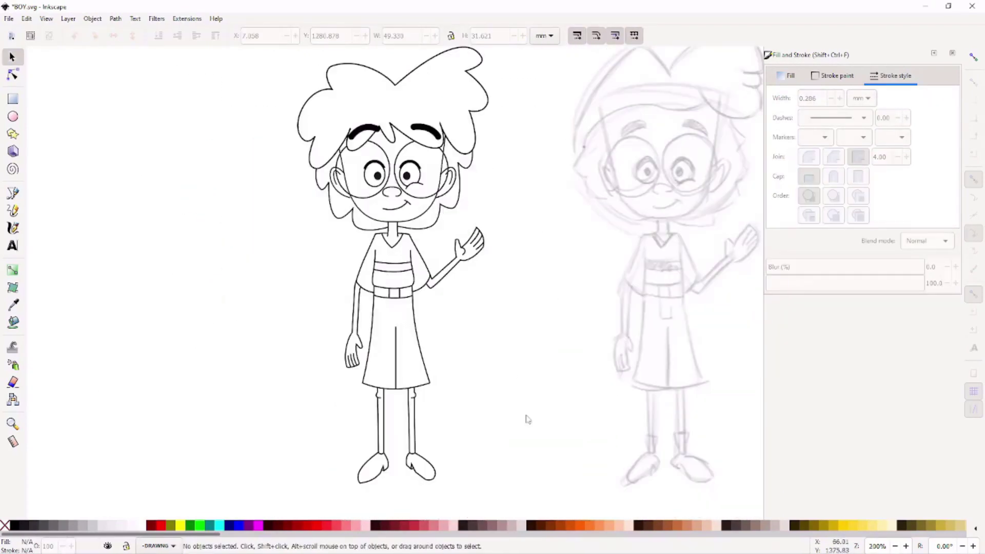
pyautogui.keyDown('ctrl'); pyautogui.scroll(3, 528, 418); pyautogui.keyUp('ctrl')
pyautogui.keyDown('ctrl'); pyautogui.scroll(-1, 489, 226); pyautogui.keyUp('ctrl')
pyautogui.click(509, 185)
pyautogui.scroll(-2, 514, 216)
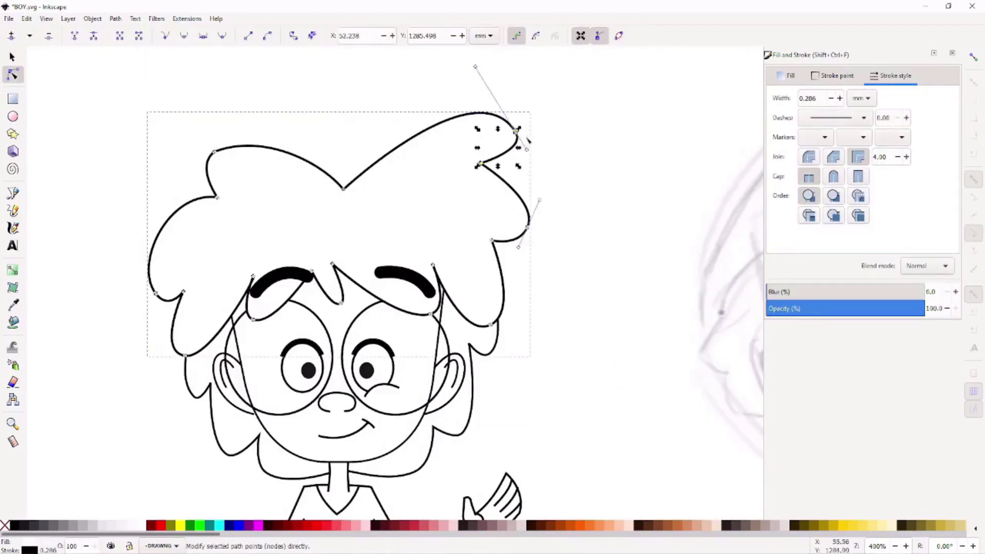
pyautogui.keyDown('ctrl'); pyautogui.scroll(-3, 489, 244); pyautogui.keyUp('ctrl')
pyautogui.keyDown('ctrl'); pyautogui.scroll(3, 489, 245); pyautogui.keyUp('ctrl')
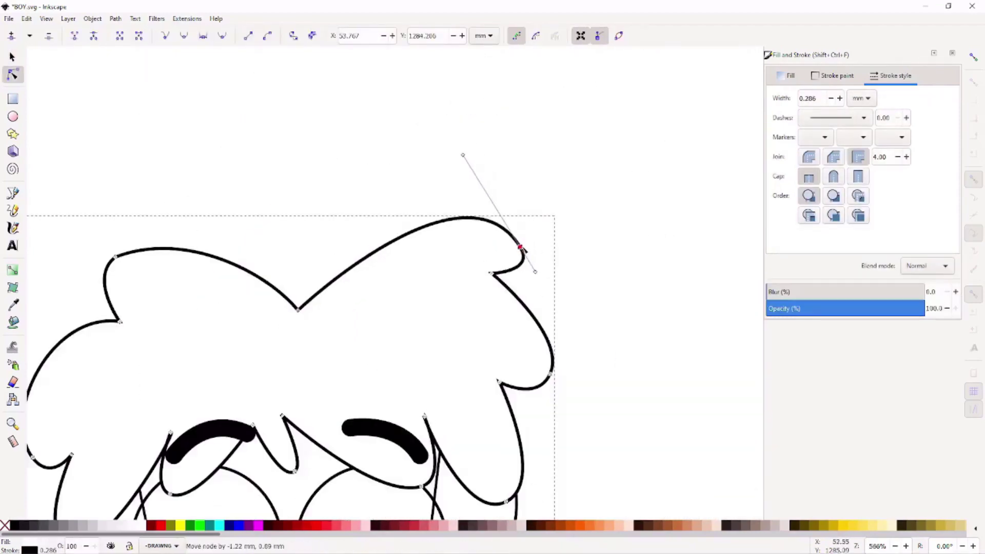
pyautogui.press('s')
pyautogui.keyDown('ctrl'); pyautogui.scroll(-2, 542, 440); pyautogui.keyUp('ctrl')
pyautogui.click(541, 440)
pyautogui.keyDown('ctrl'); pyautogui.scroll(-1, 531, 373); pyautogui.keyUp('ctrl')
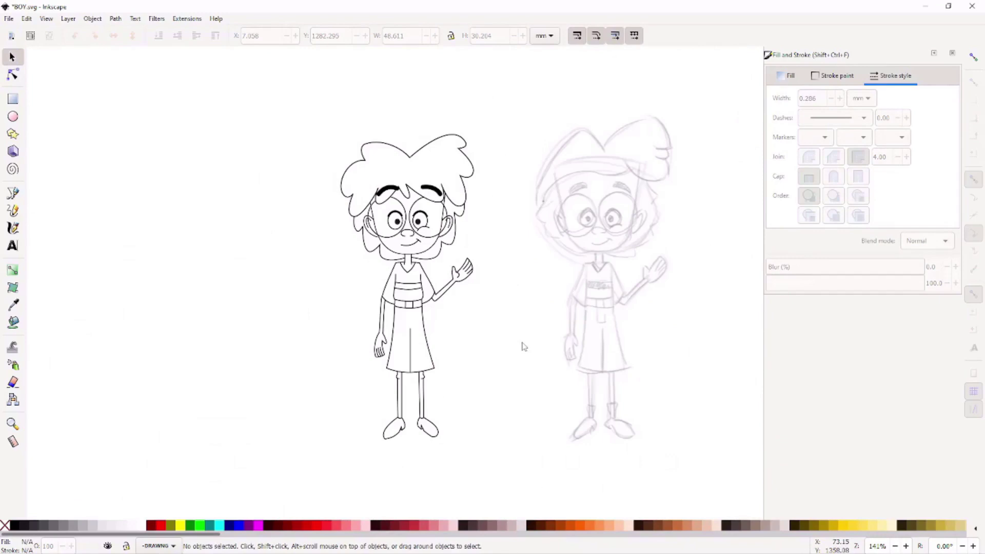
pyautogui.scroll(3, 517, 301)
# Delete four redundant nodes from the hair outline to smooth its curve
pyautogui.press('b')
pyautogui.click(507, 62)
pyautogui.scroll(-1, 568, 170)
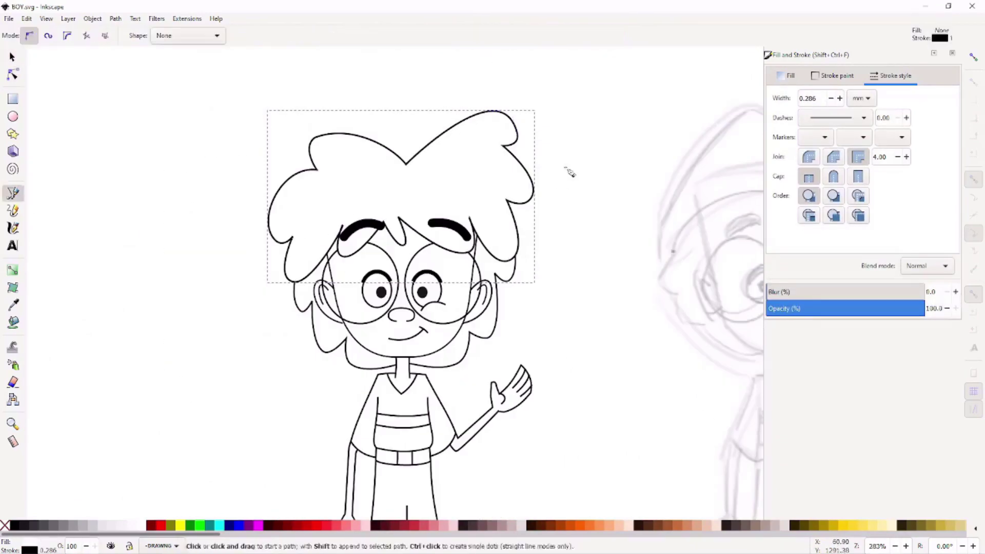
pyautogui.doubleClick(590, 182)
pyautogui.press('s')
pyautogui.keyDown('ctrl'); pyautogui.scroll(-2, 583, 207); pyautogui.keyUp('ctrl')
pyautogui.click(533, 195)
pyautogui.keyDown('ctrl'); pyautogui.scroll(3, 584, 207); pyautogui.keyUp('ctrl')
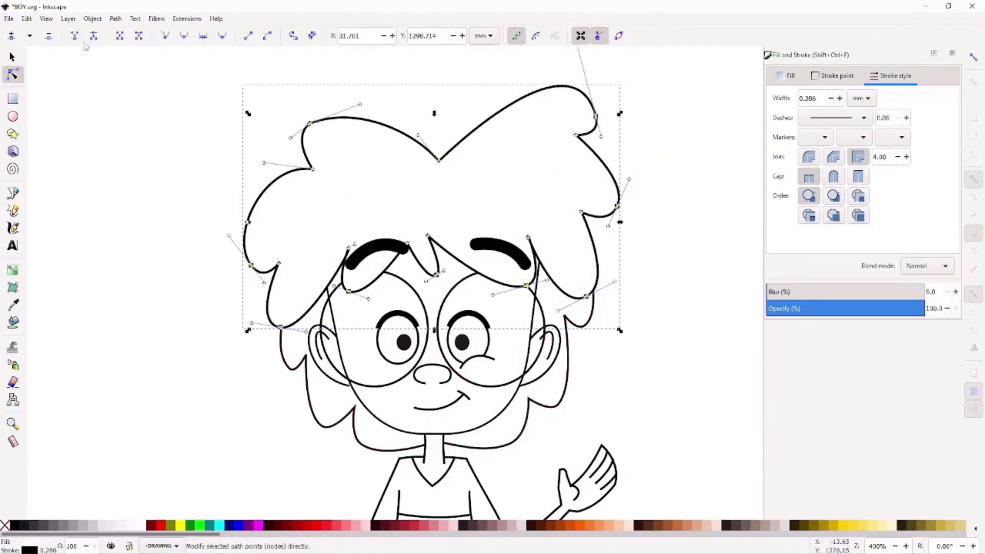
pyautogui.press('n')
pyautogui.click(596, 116)
pyautogui.press('Delete')
pyautogui.click(618, 207)
pyautogui.press('Delete')
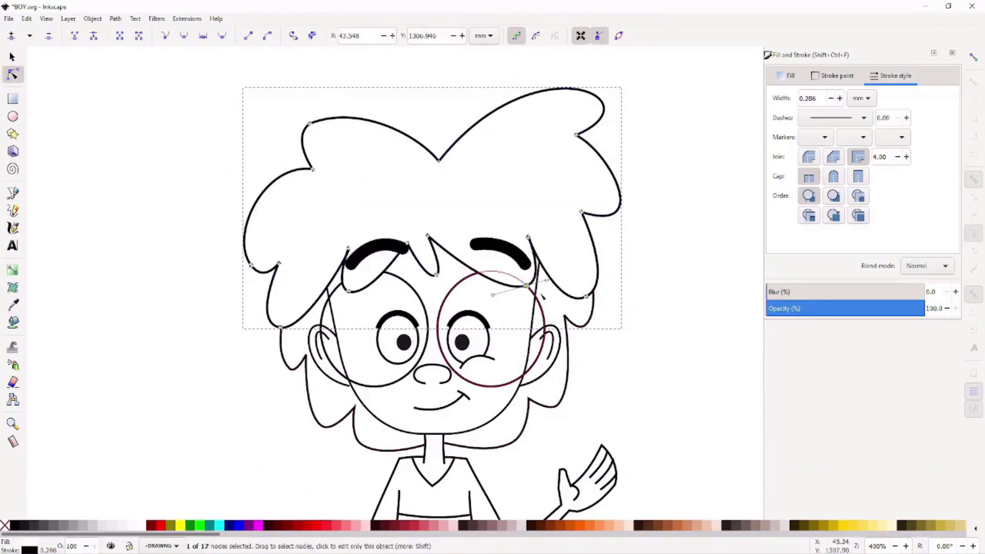
pyautogui.click(349, 291)
pyautogui.press('Delete')
pyautogui.click(309, 123)
pyautogui.press('Delete')
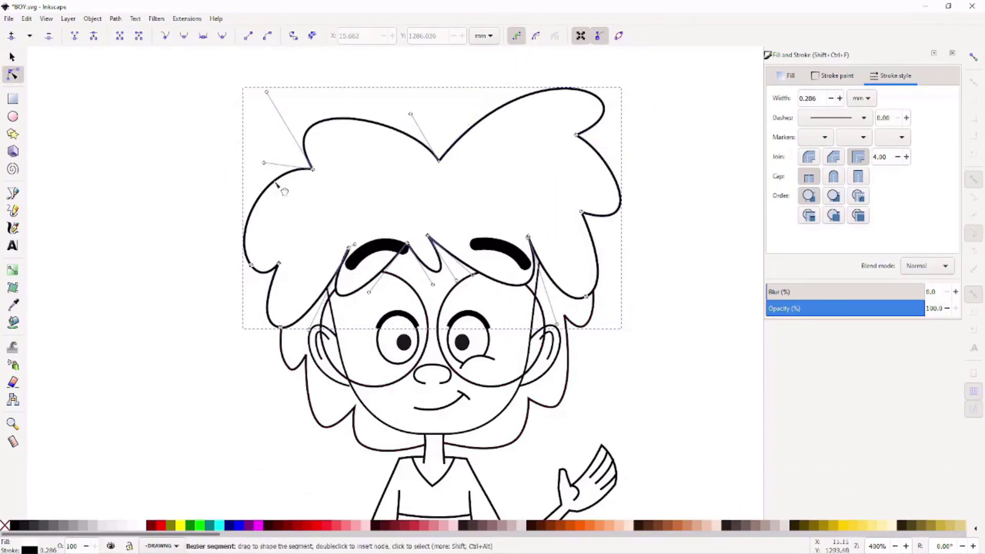
pyautogui.keyDown('ctrl'); pyautogui.scroll(-3, 580, 398); pyautogui.keyUp('ctrl')
pyautogui.keyDown('ctrl'); pyautogui.scroll(3, 580, 308); pyautogui.keyUp('ctrl')
pyautogui.press('s')
pyautogui.keyDown('ctrl'); pyautogui.scroll(-2, 585, 282); pyautogui.keyUp('ctrl')
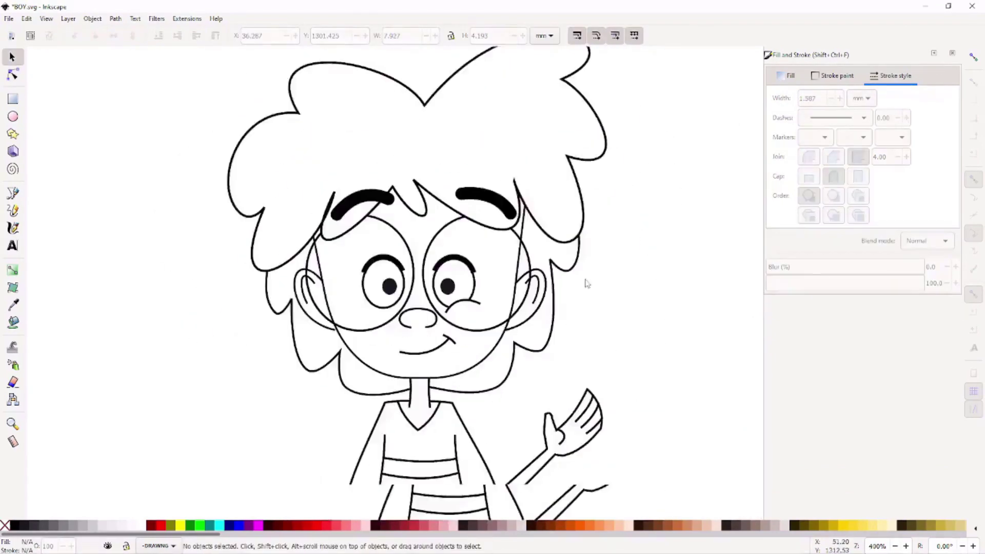
# Check the right eyebrow's nodes and adjust the lower hair curve near the neck
pyautogui.doubleClick(386, 190)
pyautogui.keyDown('ctrl'); pyautogui.scroll(4, 394, 200); pyautogui.keyUp('ctrl')
pyautogui.press('Escape')
pyautogui.click(605, 159)
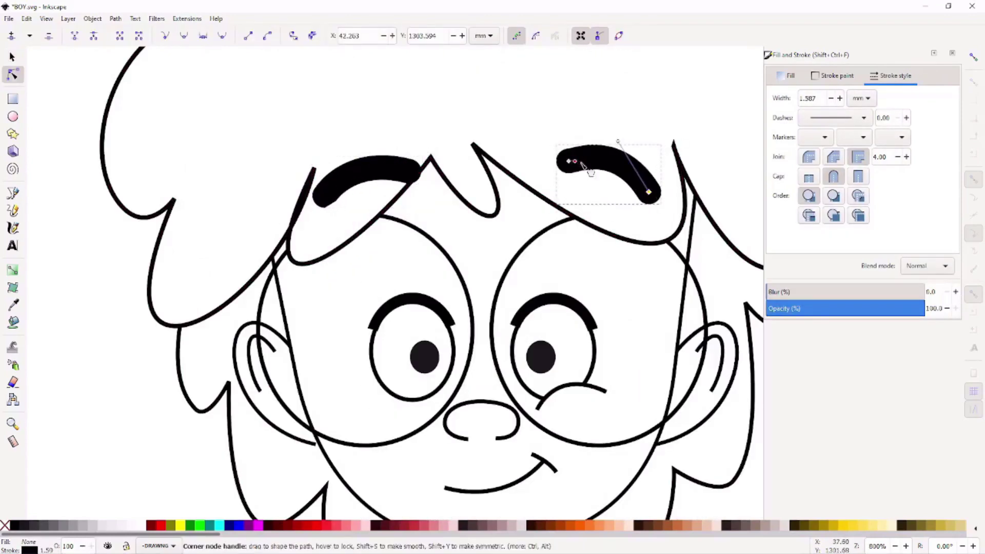
pyautogui.keyDown('ctrl'); pyautogui.scroll(-5, 635, 175); pyautogui.keyUp('ctrl')
pyautogui.keyDown('ctrl'); pyautogui.scroll(3, 523, 293); pyautogui.keyUp('ctrl')
pyautogui.click(405, 307)
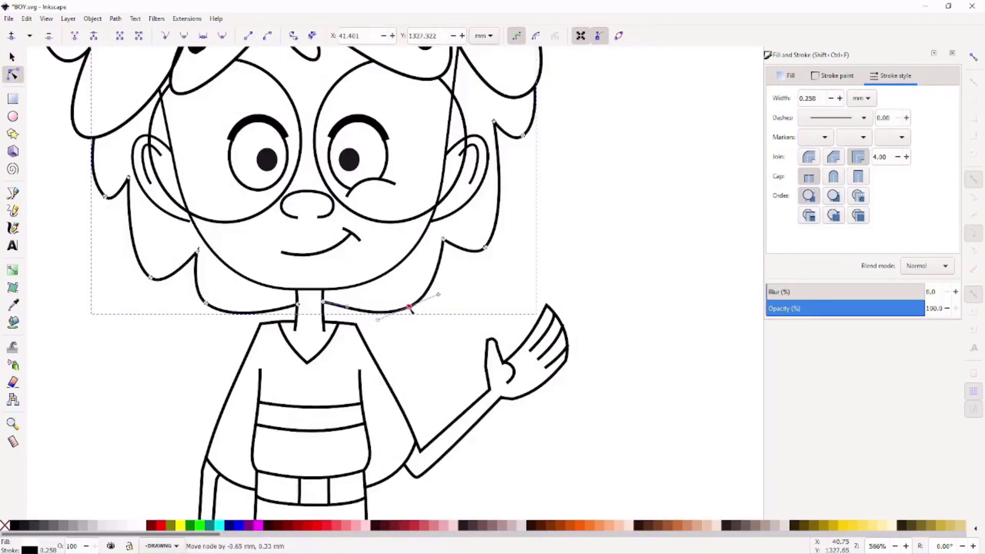
pyautogui.moveTo(205, 303); pyautogui.dragTo(208, 300)
pyautogui.keyDown('ctrl'); pyautogui.scroll(-3, 621, 293); pyautogui.keyUp('ctrl')
pyautogui.press('s')
pyautogui.keyDown('ctrl'); pyautogui.scroll(-1, 630, 370); pyautogui.keyUp('ctrl')
pyautogui.press('Escape')
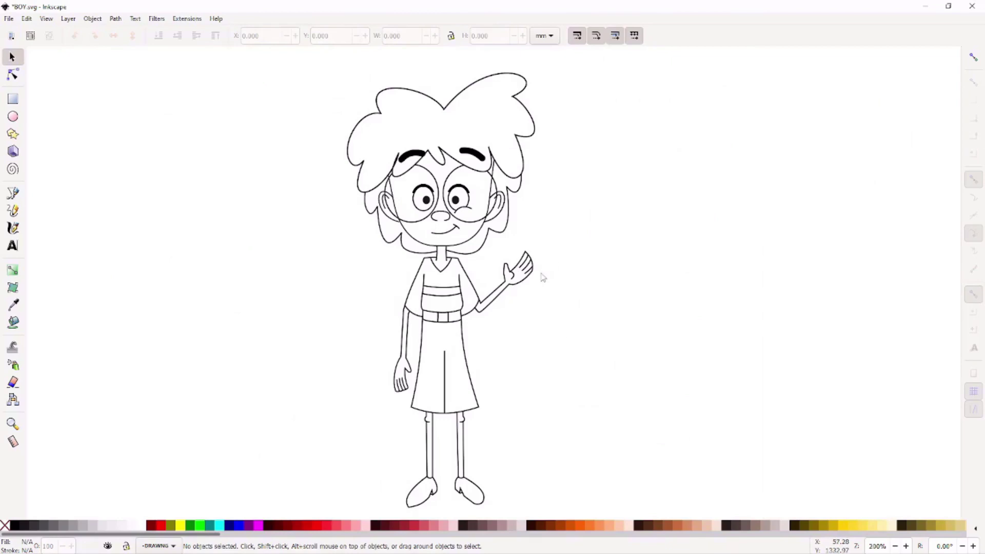
# Fill the face outline with a light peach colour
pyautogui.click(523, 136)
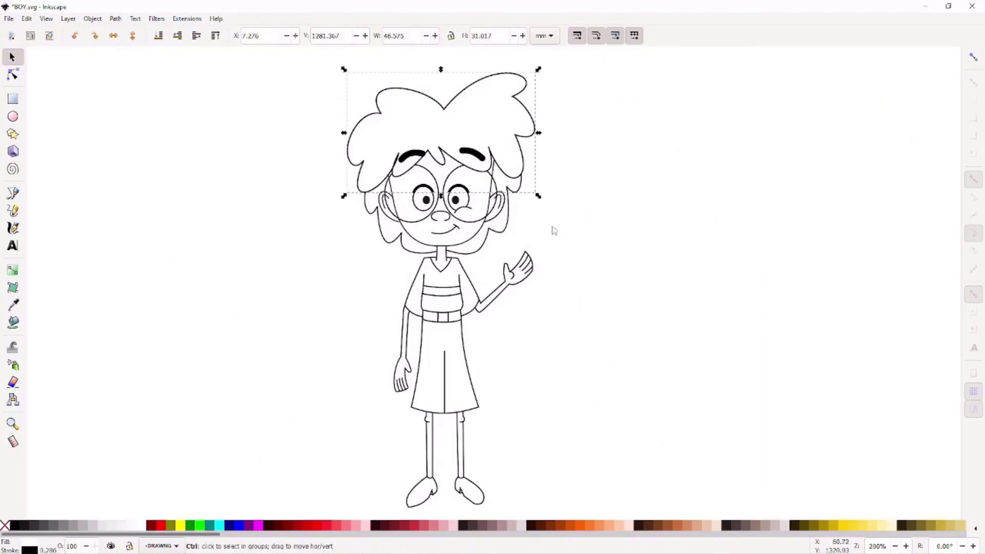
pyautogui.scroll(-1, 555, 231)
pyautogui.scroll(1, 436, 285)
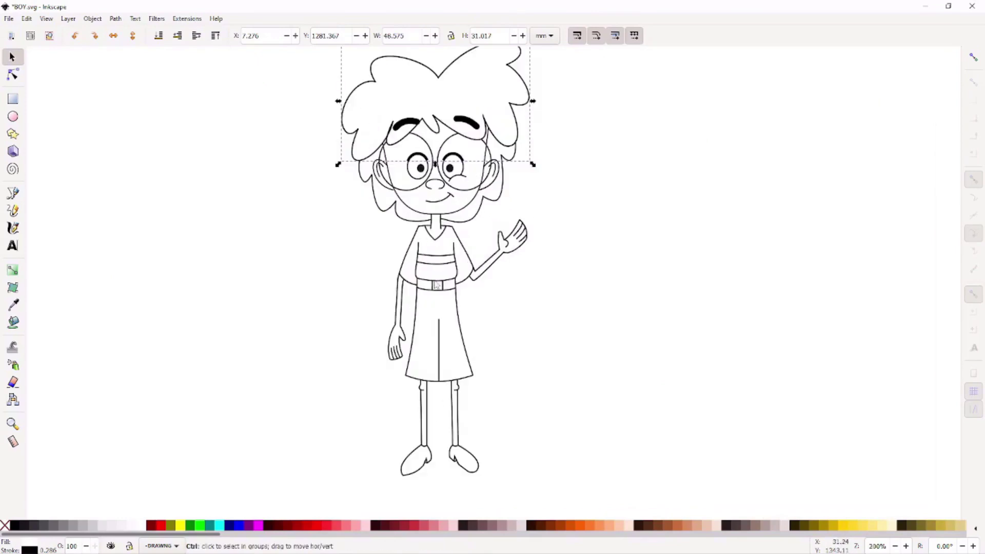
pyautogui.click(465, 208)
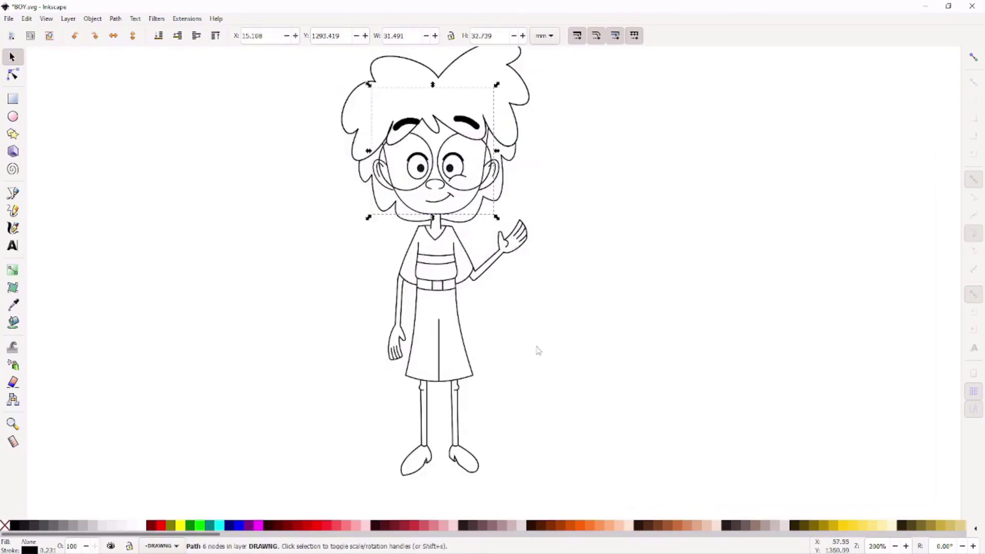
pyautogui.scroll(-2, 537, 351)
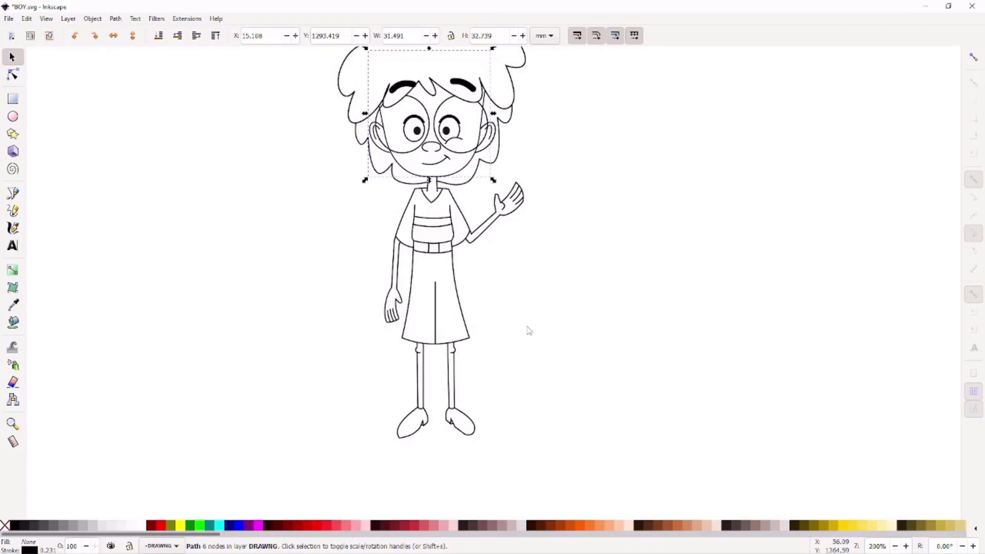
pyautogui.click(625, 527)
pyautogui.click(631, 526)
# Give the eye highlight the face's peach colour using the Dropper
pyautogui.click(531, 240)
pyautogui.scroll(2, 460, 161)
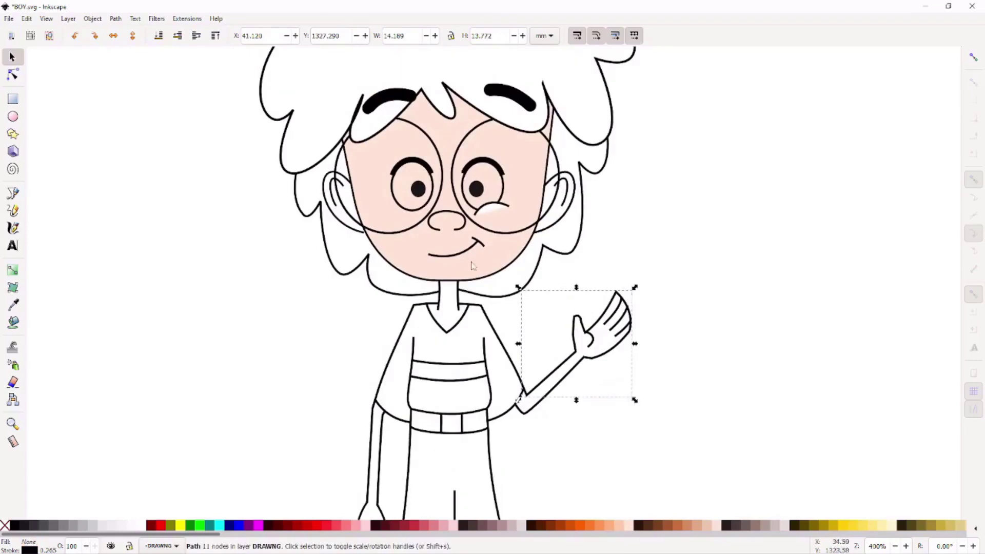
pyautogui.click(492, 210)
pyautogui.press('d')
pyautogui.click(534, 184)
pyautogui.press('s')
pyautogui.scroll(-2, 513, 308)
pyautogui.scroll(3, 511, 328)
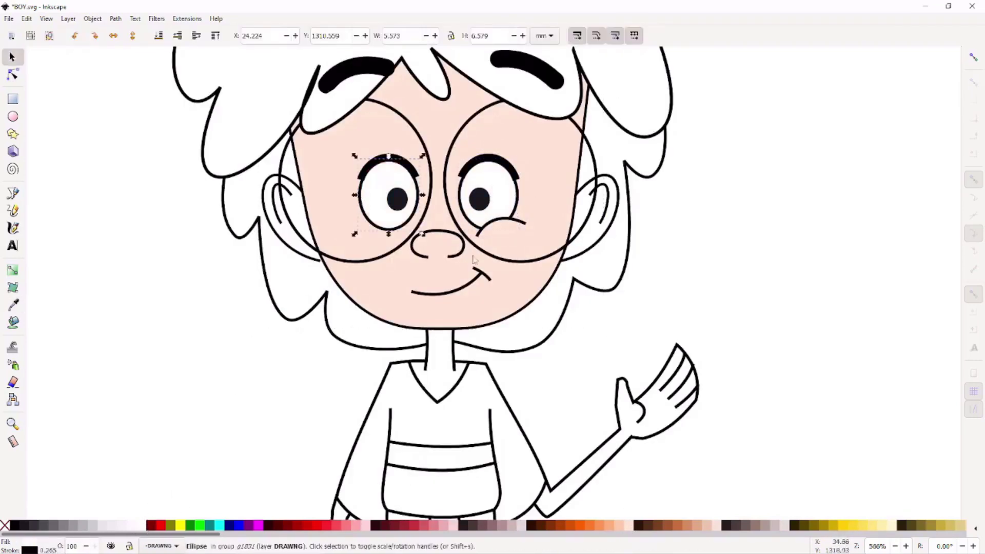
# Nudge the left ear group into place and send it behind the face
pyautogui.click(597, 254)
pyautogui.press('d')
pyautogui.scroll(-1, 597, 254)
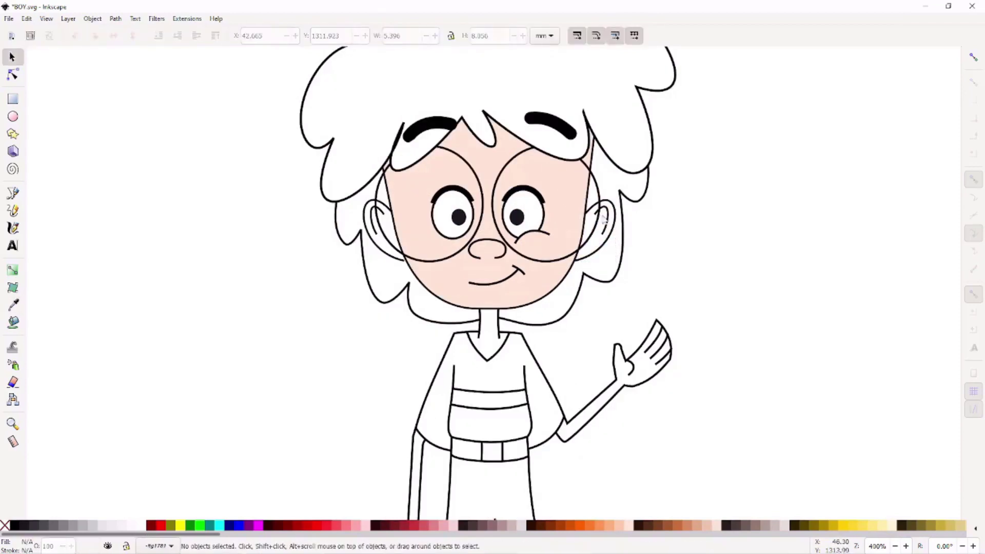
pyautogui.press('s')
pyautogui.click(598, 225)
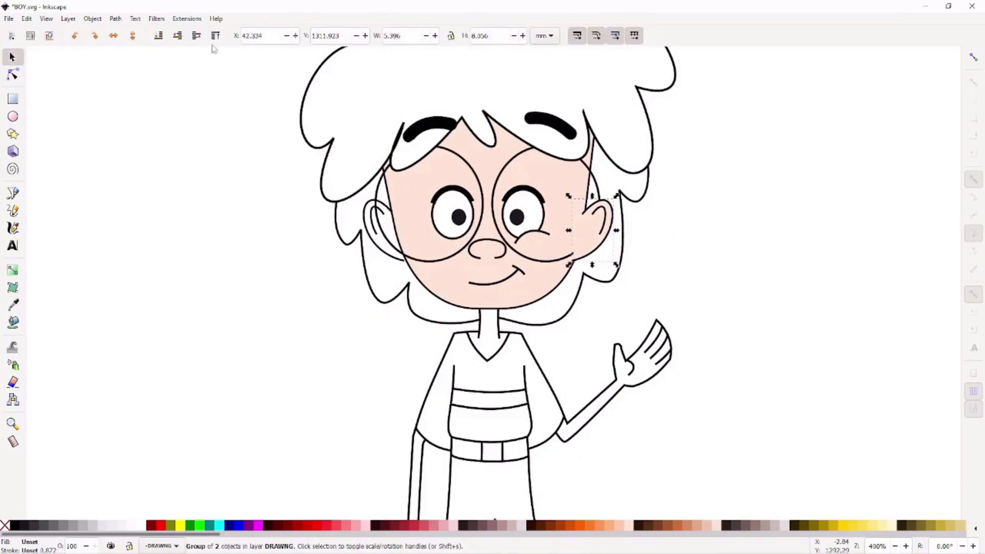
pyautogui.press('d')
pyautogui.press('s')
pyautogui.click(381, 244)
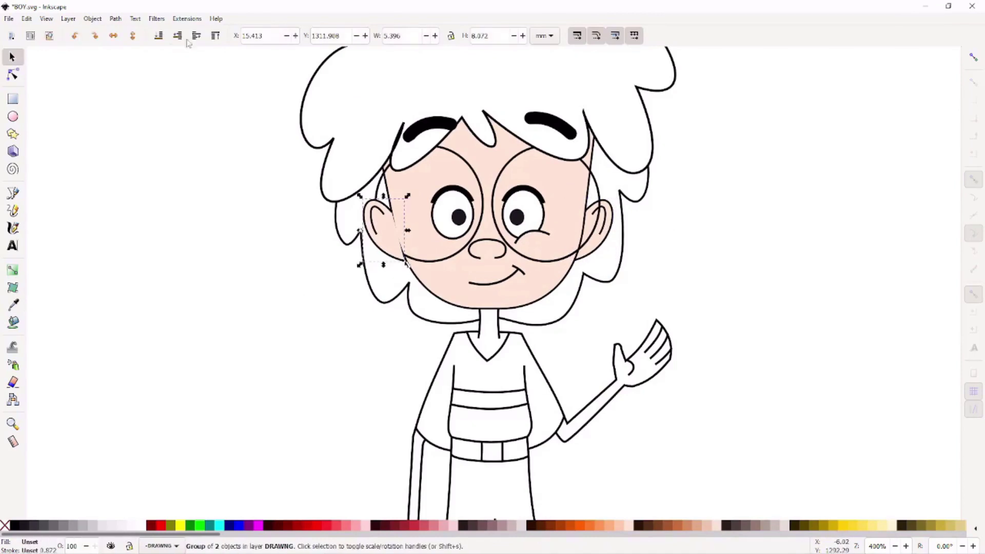
pyautogui.moveTo(379, 243); pyautogui.dragTo(380, 244)
pyautogui.press('End')
# Give the upper hair locks a flat orange fill
pyautogui.scroll(-3, 495, 219)
pyautogui.press('Escape')
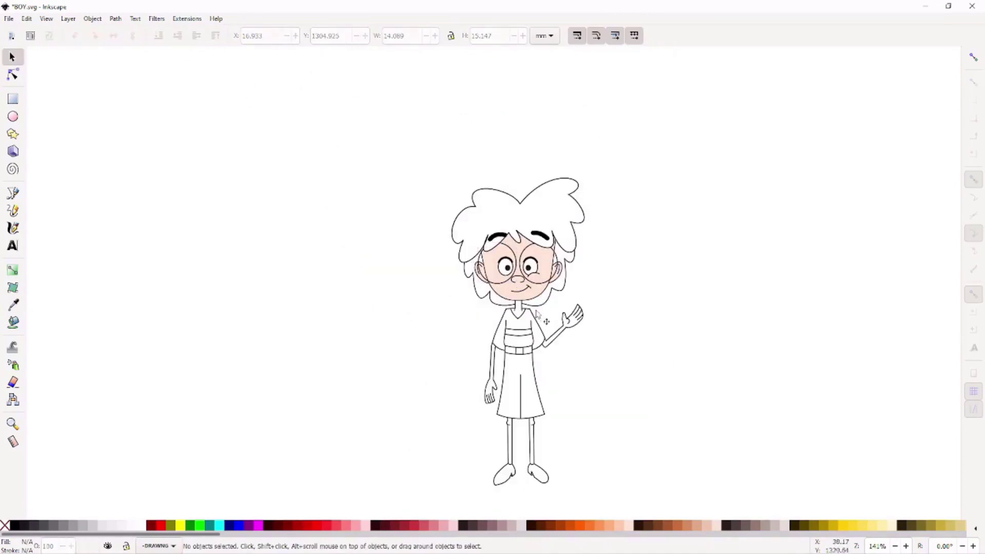
pyautogui.click(564, 241)
pyautogui.scroll(2, 575, 302)
pyautogui.hotkey('shift', 'ctrl', 'f')
pyautogui.click(589, 526)
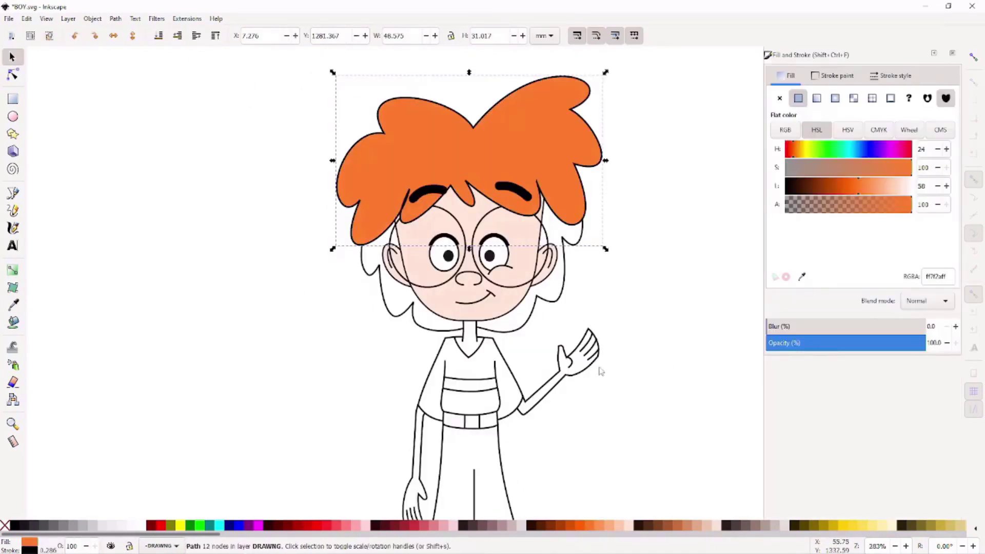
pyautogui.press('d')
# Colour the side hair the same orange and shift the hue to a redder orange
pyautogui.click(568, 151)
pyautogui.press('d')
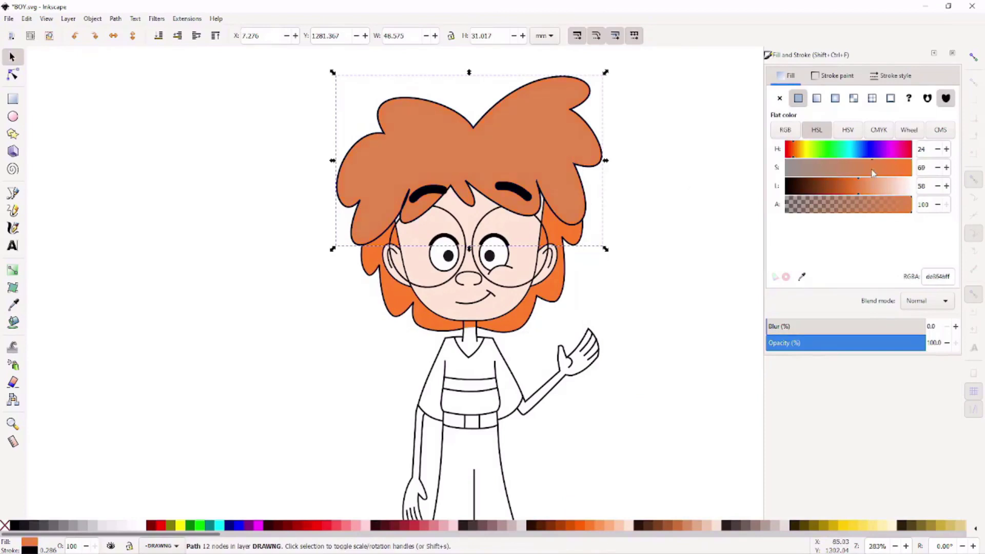
pyautogui.click(799, 153)
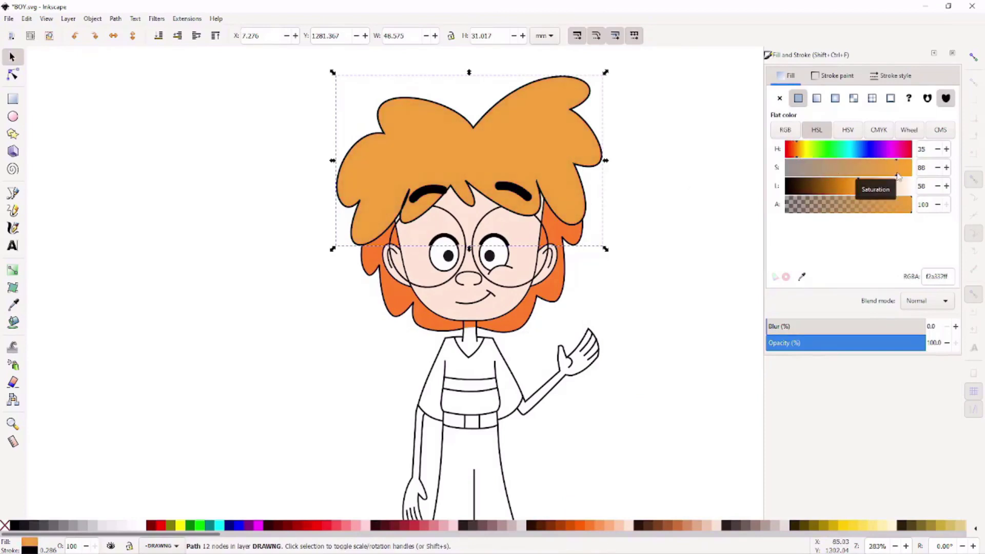
pyautogui.click(796, 158)
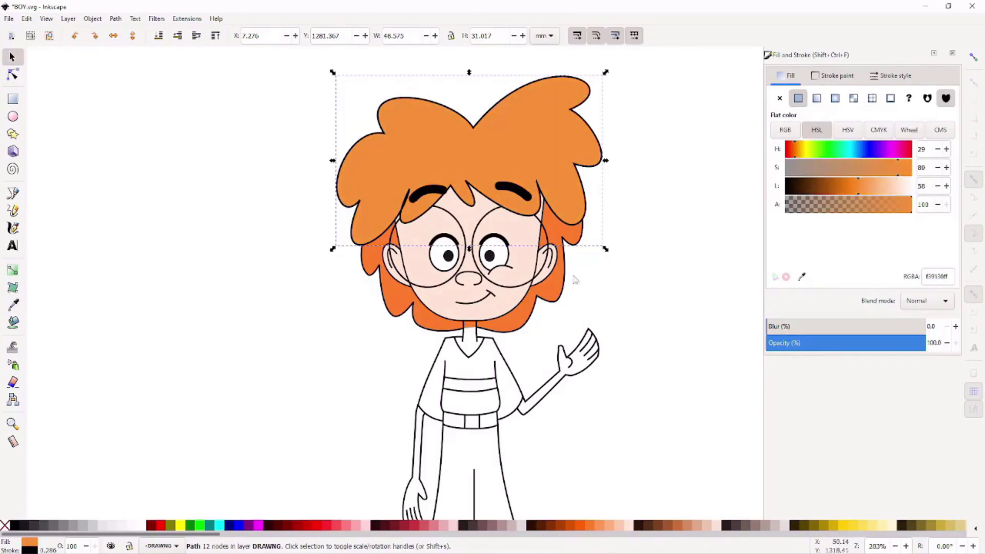
# Deselect the hair and select both belt loops
pyautogui.click(575, 280)
pyautogui.keyDown('ctrl'); pyautogui.scroll(-2, 616, 285); pyautogui.keyUp('ctrl')
pyautogui.keyDown('ctrl'); pyautogui.scroll(1, 525, 217); pyautogui.keyUp('ctrl')
pyautogui.keyDown('ctrl'); pyautogui.scroll(1, 559, 227); pyautogui.keyUp('ctrl')
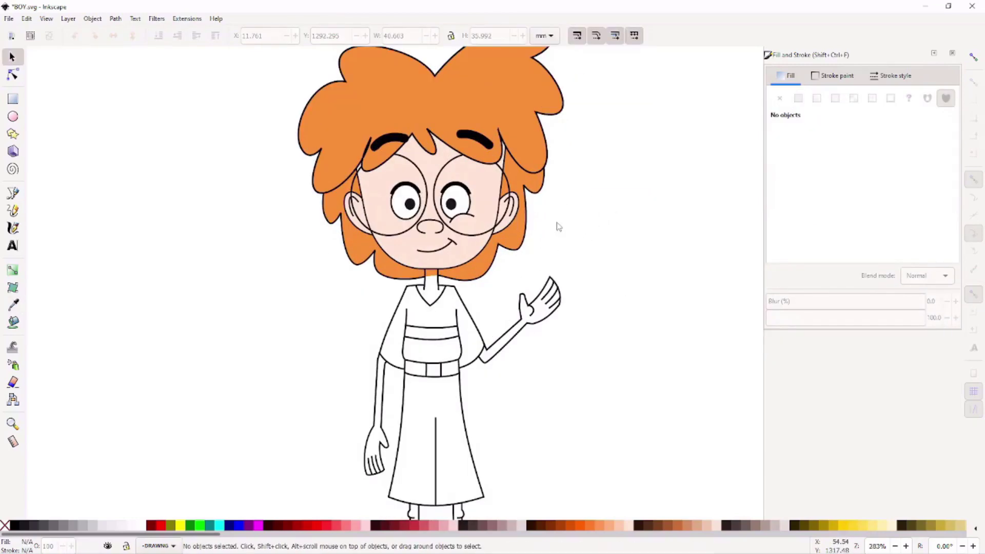
pyautogui.keyDown('ctrl'); pyautogui.scroll(1, 531, 321); pyautogui.keyUp('ctrl')
pyautogui.keyDown('ctrl'); pyautogui.scroll(2, 516, 281); pyautogui.keyUp('ctrl')
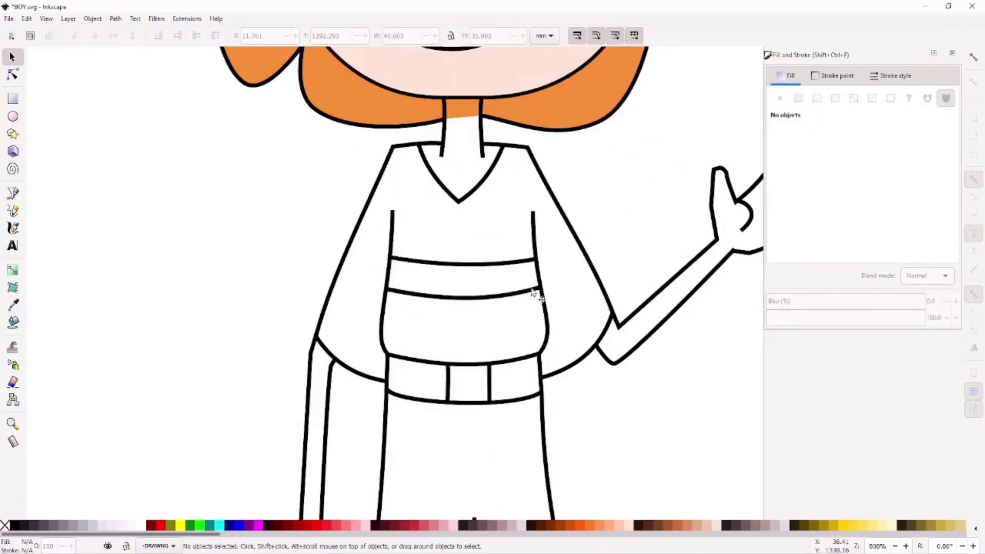
pyautogui.click(483, 383)
# Nudge the belt loops, then fill the shirt, shirt bands and belt with peach
pyautogui.moveTo(488, 380); pyautogui.dragTo(483, 379)
pyautogui.click(259, 367)
pyautogui.click(13, 322)
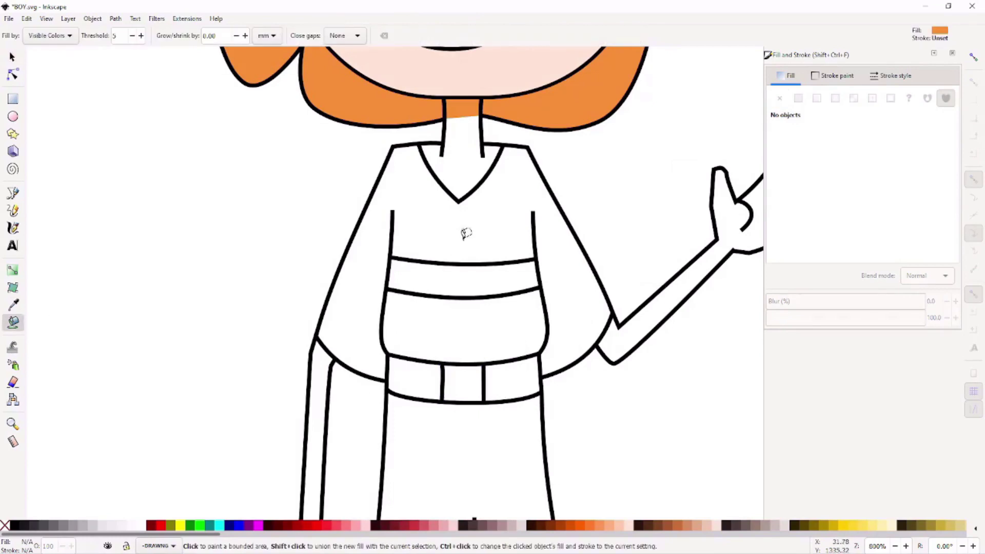
pyautogui.click(466, 229)
pyautogui.moveTo(872, 187); pyautogui.dragTo(893, 195)
pyautogui.click(477, 324)
pyautogui.click(479, 278)
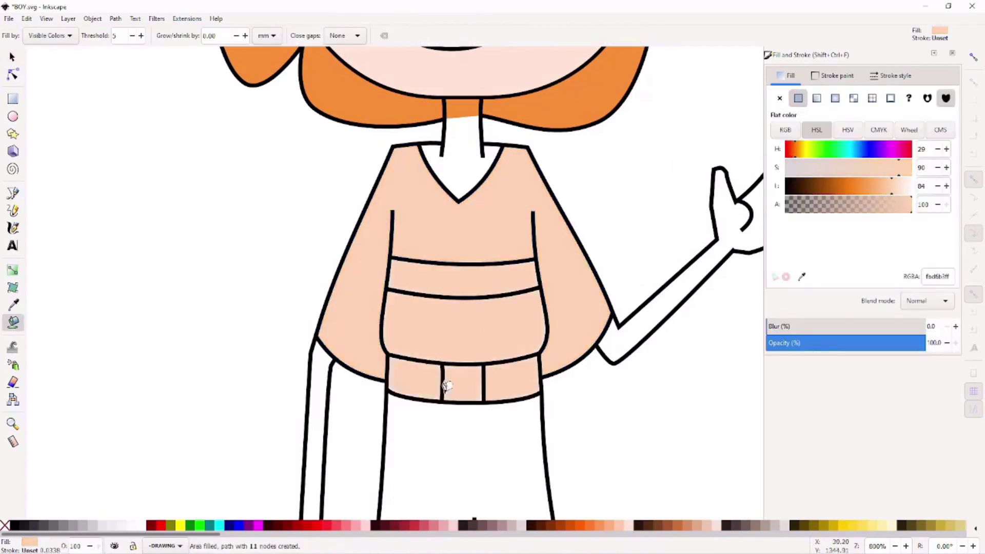
# Fill the skirt and both legs with peach
pyautogui.scroll(-10, 539, 230)
pyautogui.click(539, 214)
pyautogui.scroll(-10, 531, 284)
pyautogui.click(531, 284)
pyautogui.click(405, 282)
# Try a brown fill on the left shoe, then undo it
pyautogui.press('s')
pyautogui.click(375, 461)
pyautogui.keyDown('ctrl'); pyautogui.scroll(-1, 493, 410); pyautogui.keyUp('ctrl')
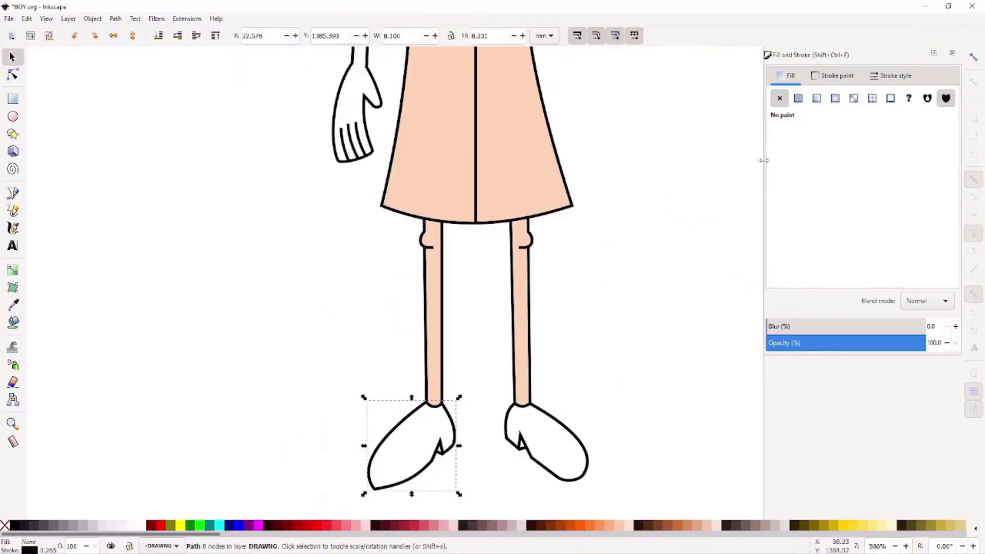
pyautogui.click(798, 98)
pyautogui.moveTo(892, 187); pyautogui.dragTo(828, 177)
pyautogui.hotkey('ctrl', 'z')
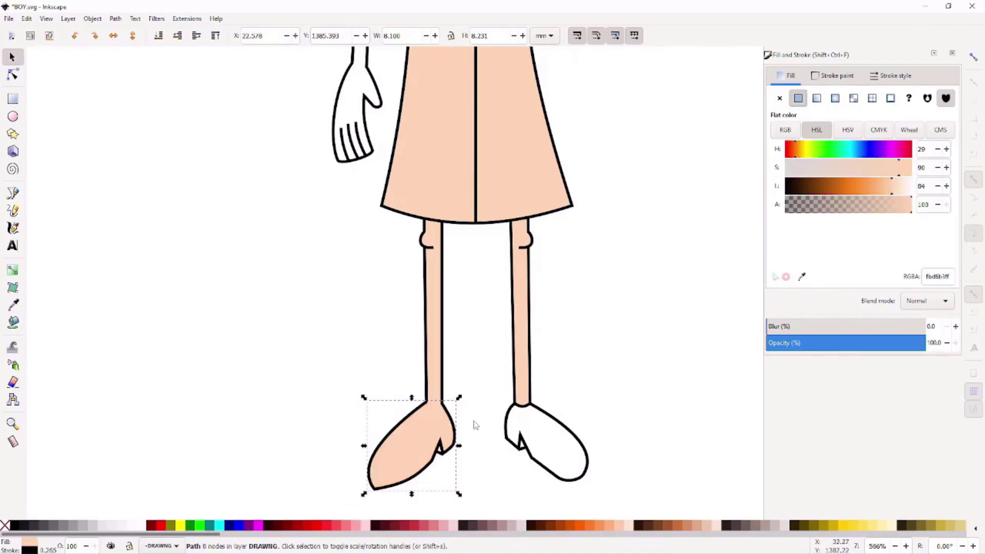
pyautogui.hotkey('ctrl', 'z')
pyautogui.keyDown('ctrl'); pyautogui.scroll(2, 462, 429); pyautogui.keyUp('ctrl')
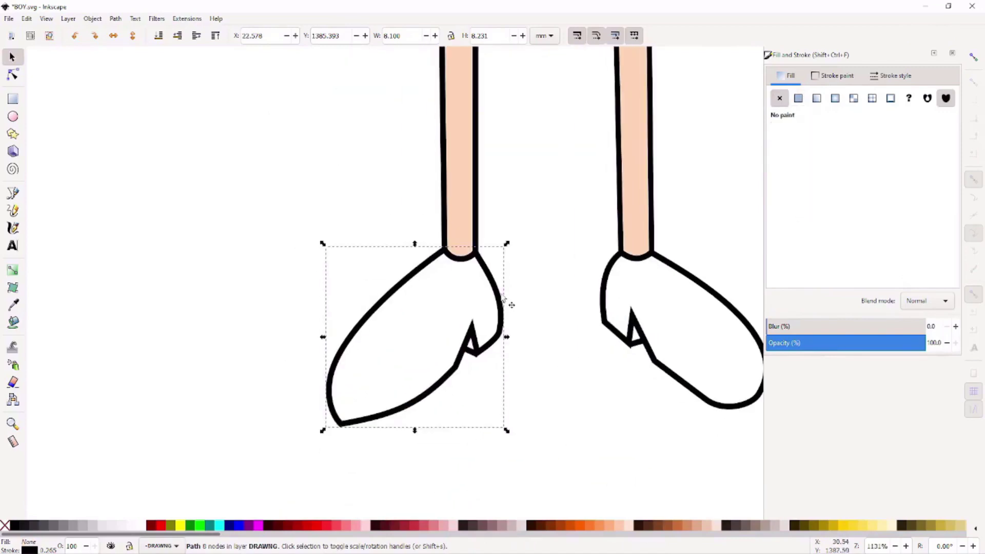
# Give the left shoe a flat reddish-brown fill
pyautogui.click(798, 98)
pyautogui.moveTo(892, 194); pyautogui.dragTo(851, 196)
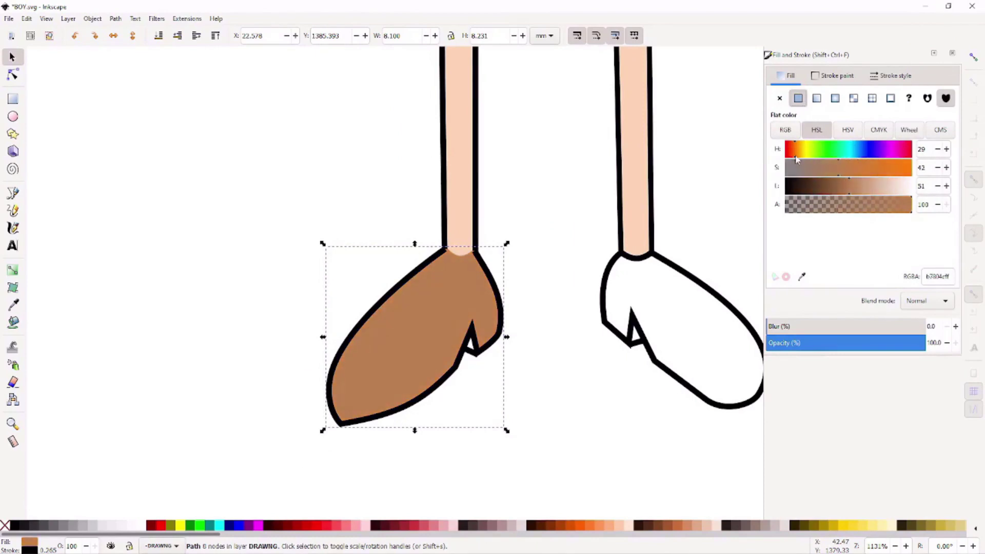
pyautogui.moveTo(796, 156); pyautogui.dragTo(792, 154)
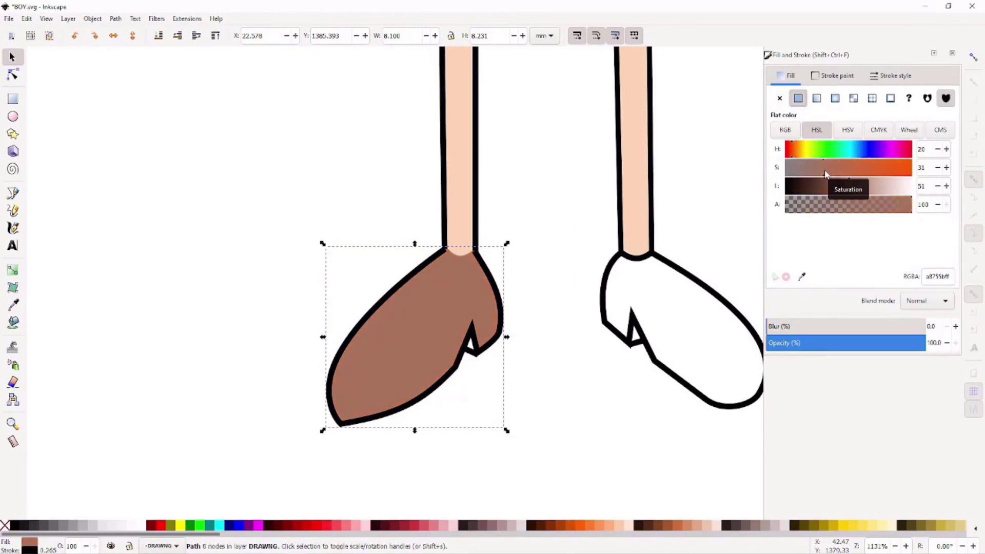
pyautogui.scroll(4, 491, 353)
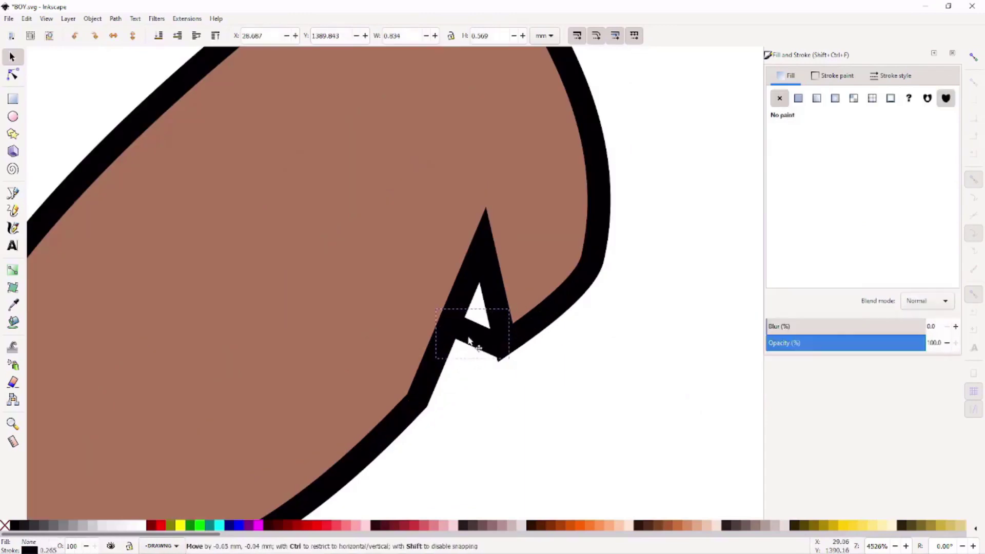
# Adjust a node on the shoe notch outline, then clear the selection
pyautogui.click(477, 306)
pyautogui.scroll(-4, 530, 345)
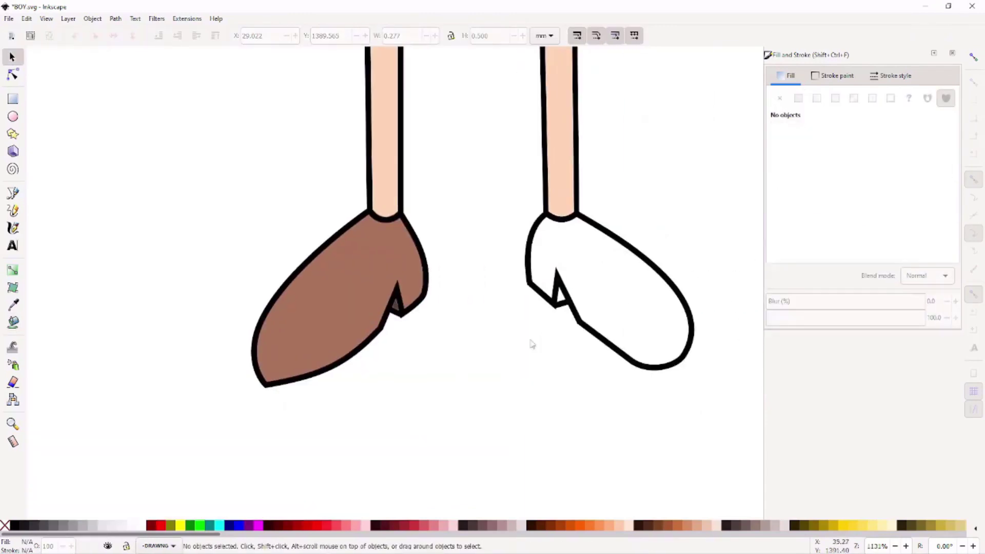
pyautogui.click(530, 345)
pyautogui.scroll(2, 385, 272)
pyautogui.scroll(2, 536, 291)
pyautogui.moveTo(534, 289); pyautogui.dragTo(536, 291)
pyautogui.press('u')
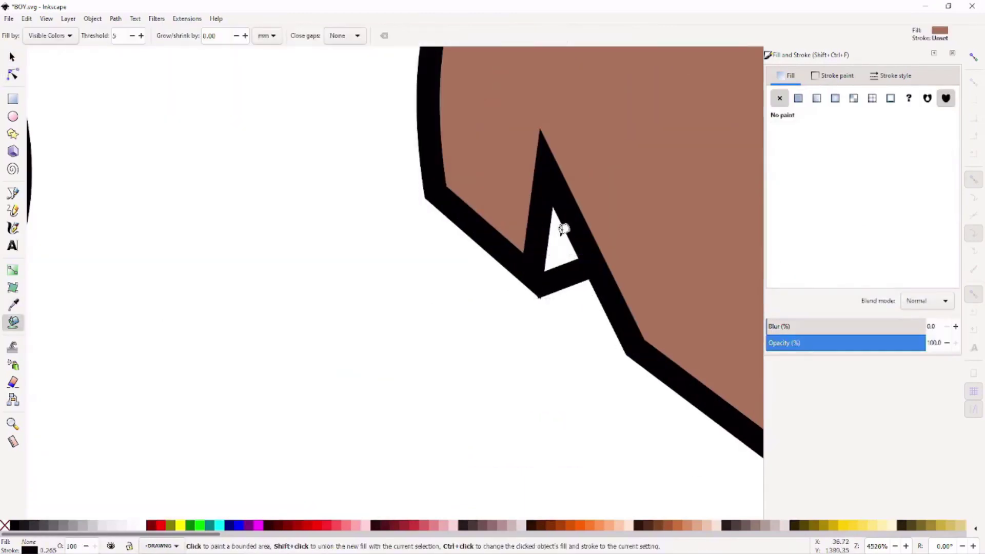
pyautogui.scroll(-4, 561, 220)
pyautogui.scroll(-2, 513, 374)
pyautogui.press('s')
pyautogui.press('Escape')
# Fill the bare arm area with skin colour, undoing an accidental dark fill
pyautogui.scroll(5, 413, 254)
pyautogui.scroll(2, 413, 254)
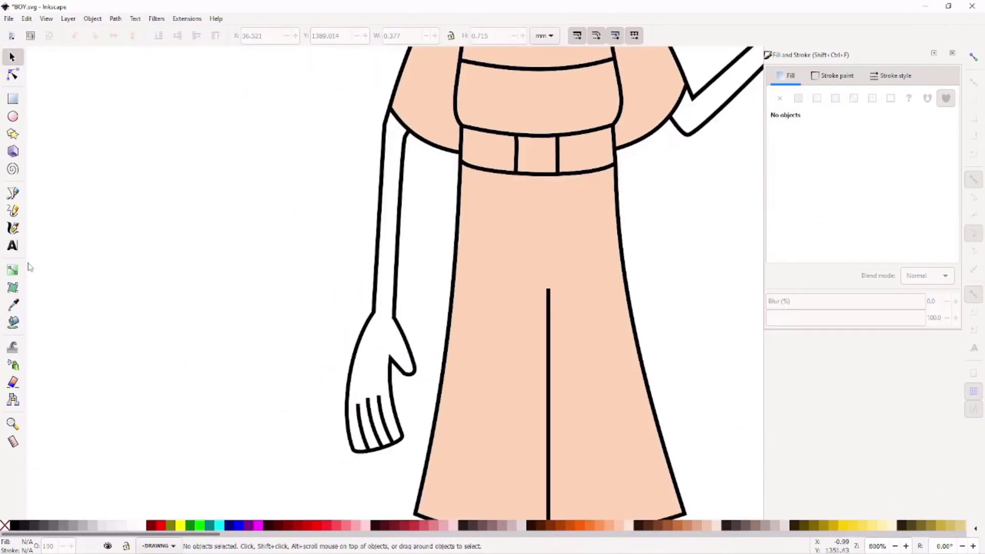
pyautogui.press('u')
pyautogui.click(390, 206)
pyautogui.hotkey('ctrl', 'z')
pyautogui.scroll(2, 517, 233)
pyautogui.press('u')
pyautogui.click(518, 233)
# Deselect the new fill and review the coloured boy
pyautogui.scroll(5, 462, 247)
pyautogui.hscroll(-5, 445, 255)
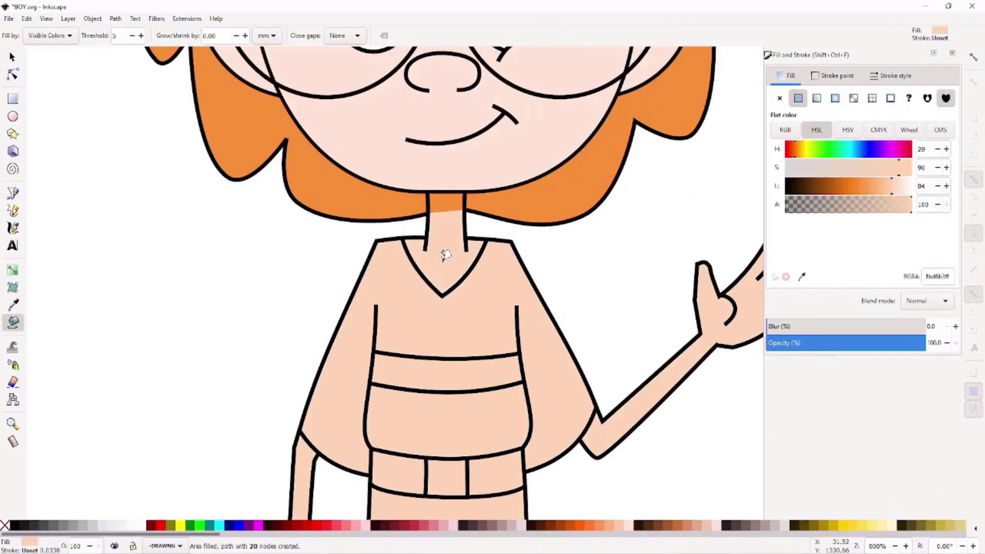
pyautogui.scroll(3, 460, 213)
pyautogui.press('s')
pyautogui.scroll(-3, 472, 221)
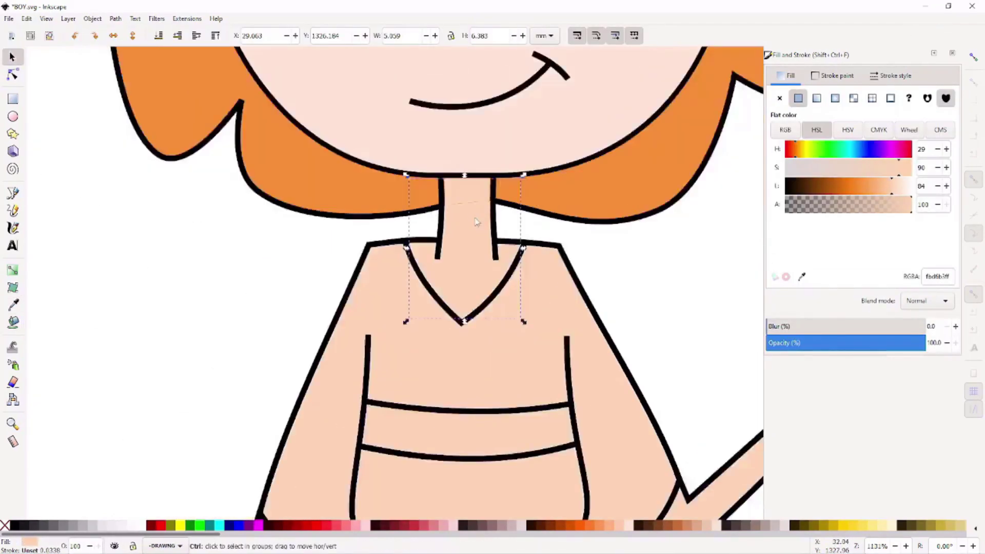
pyautogui.scroll(-4, 554, 297)
pyautogui.press('Escape')
pyautogui.scroll(-4, 602, 368)
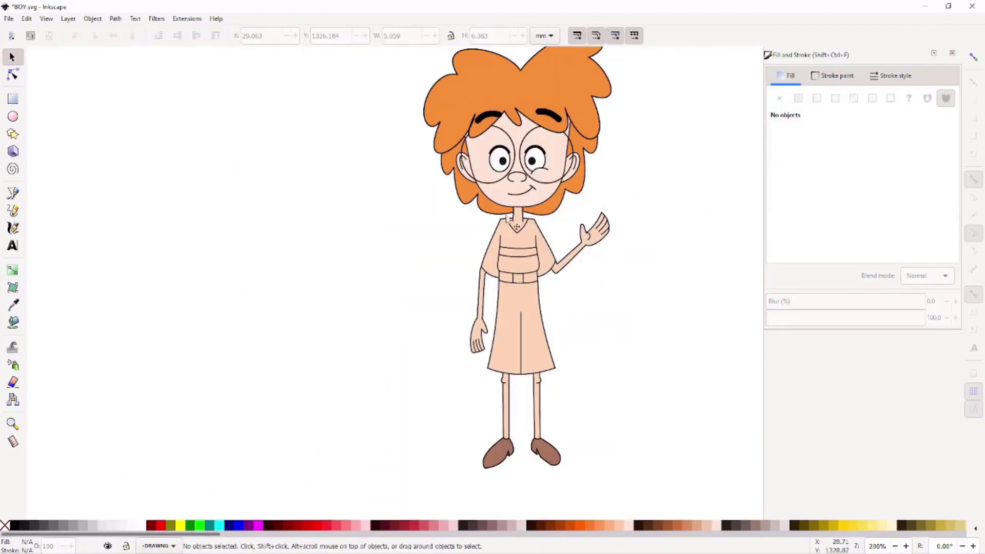
# Turn the peach fill under the arm into an adjustable offset
pyautogui.scroll(3, 489, 308)
pyautogui.press('n')
pyautogui.click(475, 336)
pyautogui.scroll(3, 475, 336)
pyautogui.scroll(3, 466, 273)
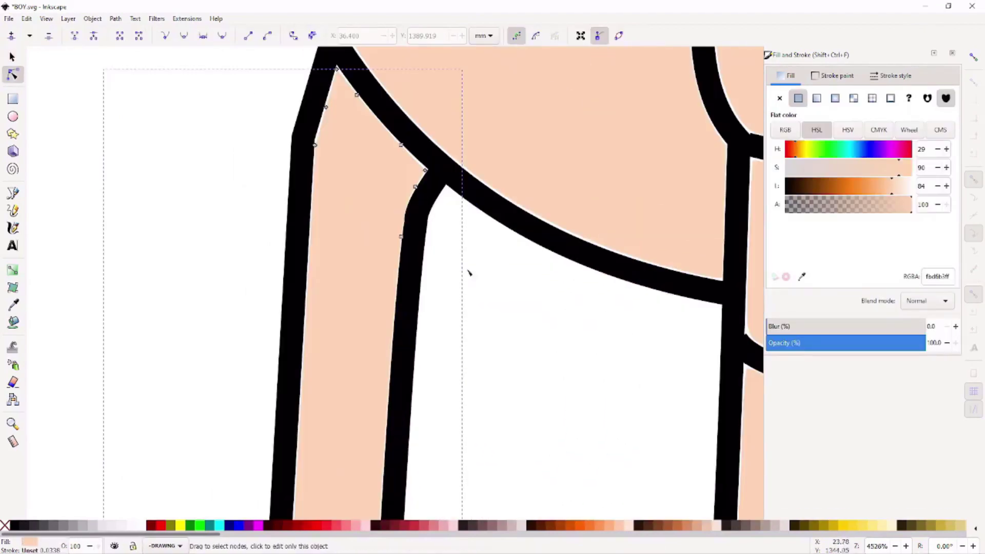
pyautogui.click(116, 18)
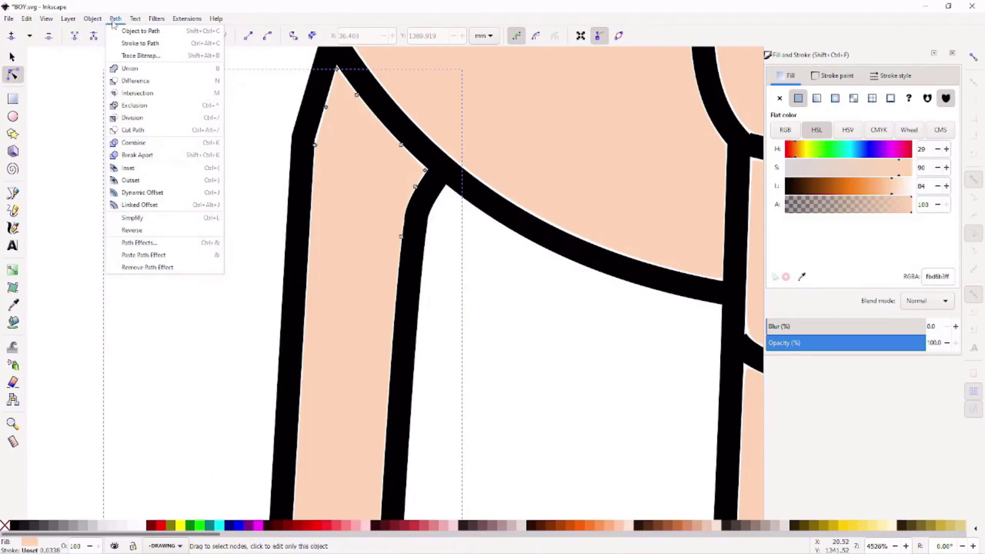
pyautogui.click(142, 192)
pyautogui.scroll(2, 325, 176)
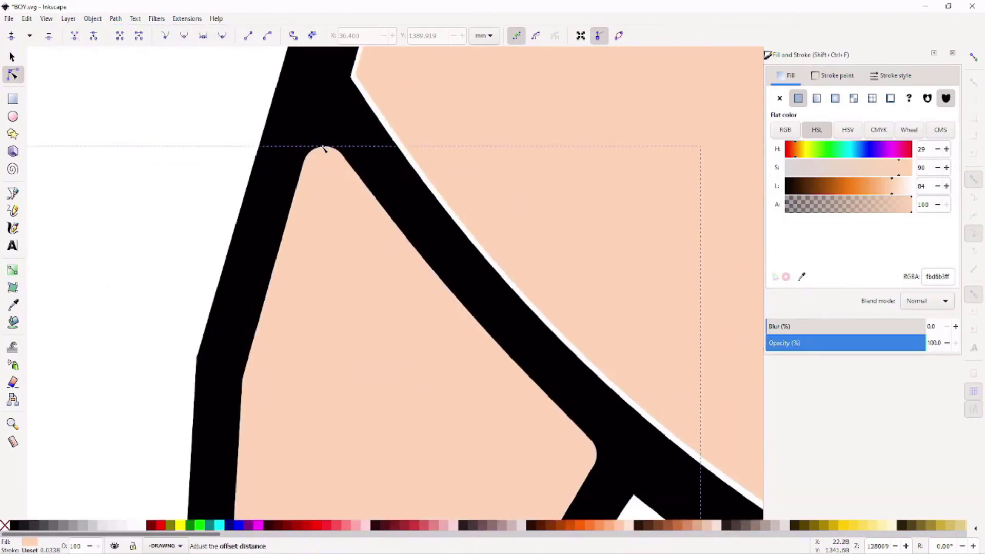
pyautogui.scroll(-3, 359, 256)
pyautogui.scroll(-8, 395, 341)
# Convert the torso fill to an offset and grow it out under the outlines
pyautogui.press('Escape')
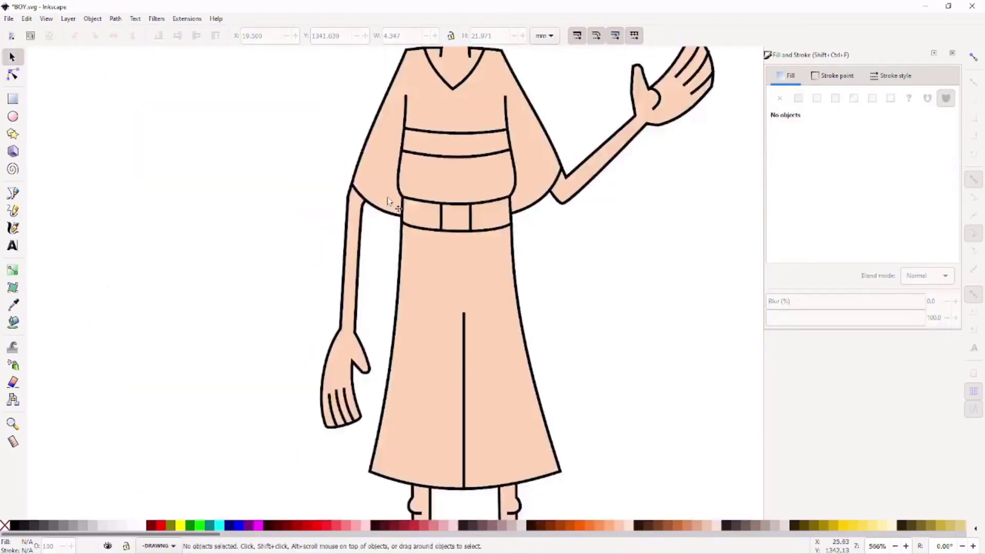
pyautogui.click(430, 226)
pyautogui.scroll(3, 430, 227)
pyautogui.click(116, 19)
pyautogui.click(135, 192)
pyautogui.scroll(2, 364, 77)
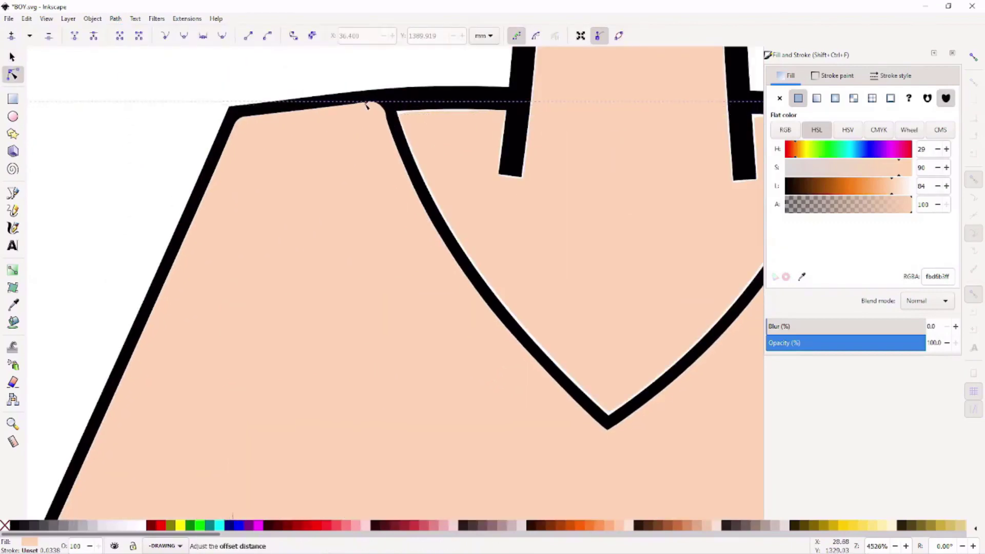
pyautogui.scroll(-2, 416, 336)
pyautogui.moveTo(416, 334); pyautogui.dragTo(432, 145)
pyautogui.scroll(4, 426, 144)
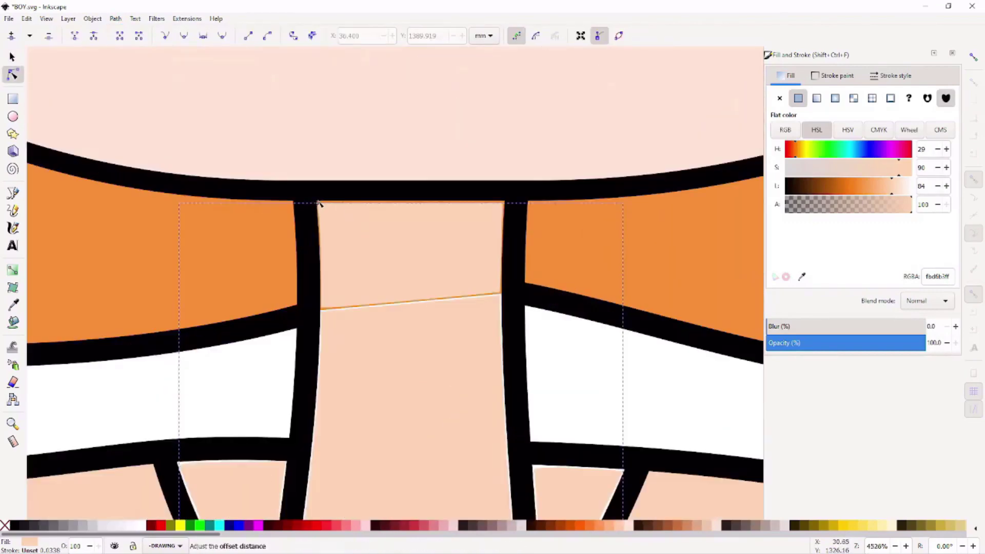
pyautogui.scroll(-2, 316, 300)
pyautogui.scroll(-5, 316, 301)
# Edit the nodes of the torso band and the belt loop squares
pyautogui.click(312, 286)
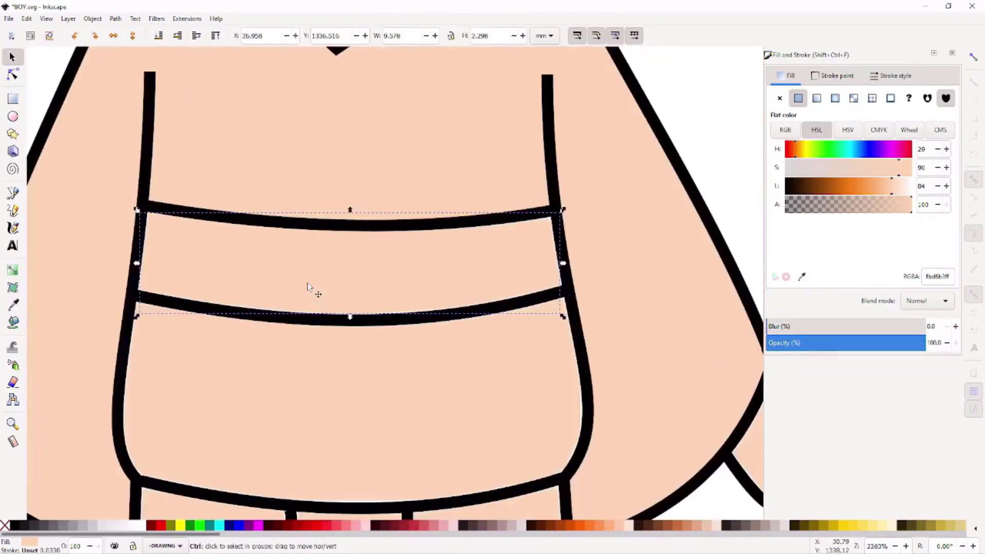
pyautogui.scroll(3, 156, 190)
pyautogui.scroll(-3, 288, 291)
pyautogui.press('n')
pyautogui.scroll(5, 288, 291)
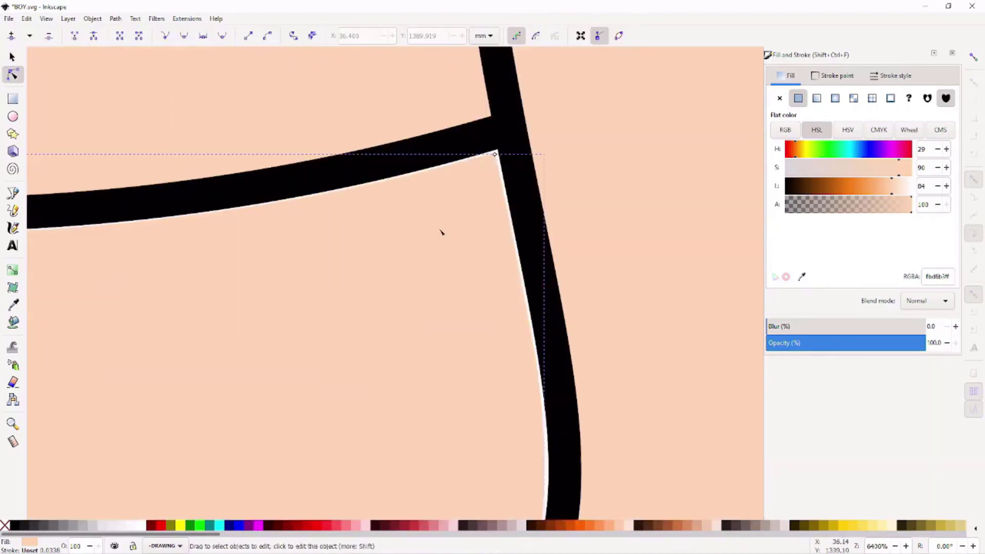
pyautogui.click(286, 94)
pyautogui.scroll(-5, 330, 220)
pyautogui.scroll(5, 237, 194)
pyautogui.press('s')
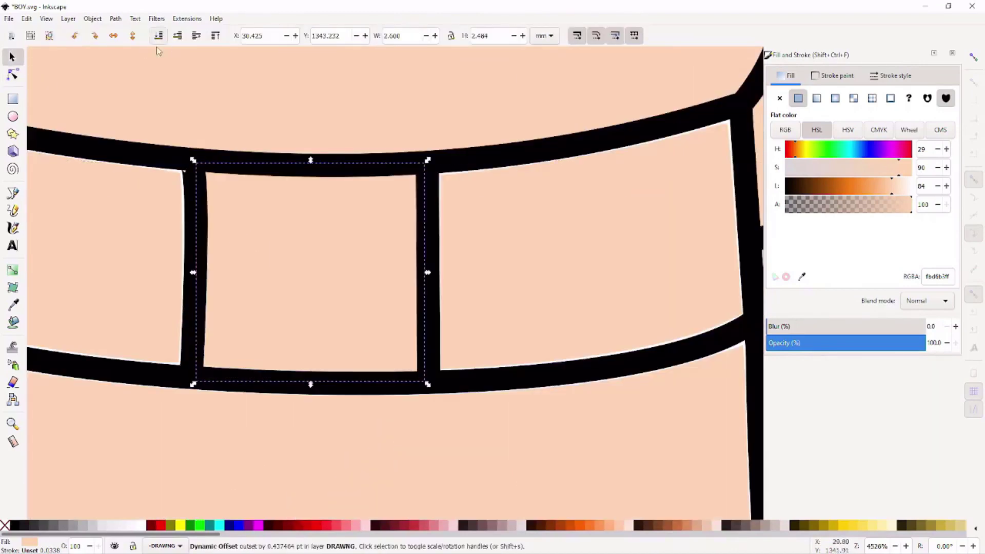
pyautogui.hscroll(-10, 292, 218)
pyautogui.click(293, 217)
pyautogui.hscroll(10, 544, 236)
pyautogui.click(543, 236)
pyautogui.press('n')
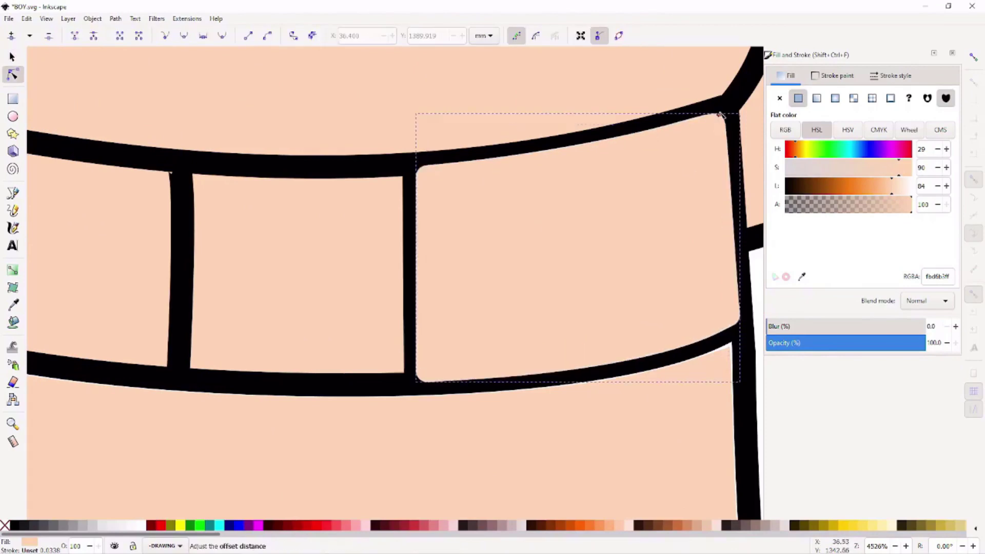
pyautogui.scroll(-3, 390, 304)
pyautogui.scroll(-5, 476, 249)
# Adjust the offset shape beside the skirt and both knee paths
pyautogui.click(475, 249)
pyautogui.scroll(5, 405, 229)
pyautogui.scroll(-3, 405, 229)
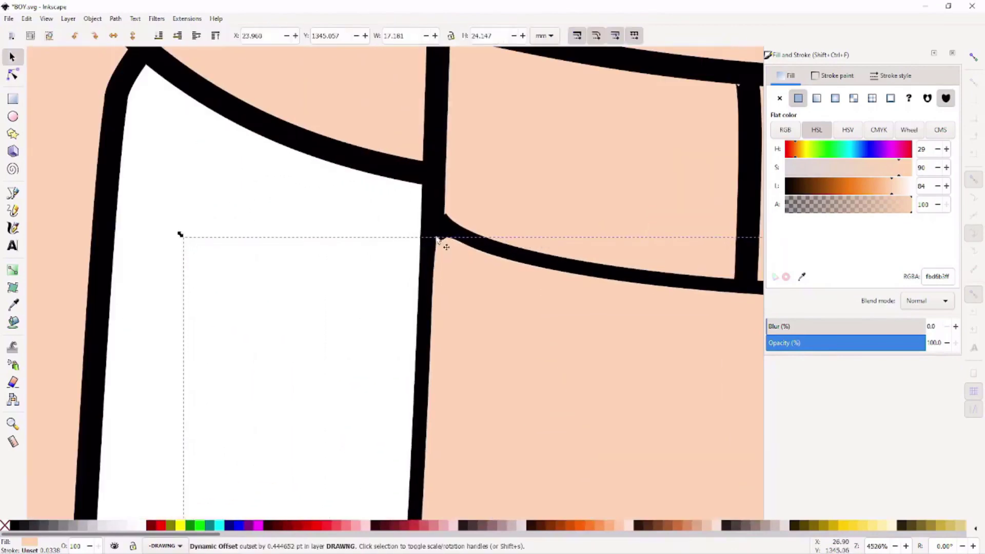
pyautogui.scroll(-5, 180, 228)
pyautogui.scroll(3, 361, 179)
pyautogui.scroll(2, 360, 180)
pyautogui.click(365, 195)
pyautogui.scroll(2, 361, 179)
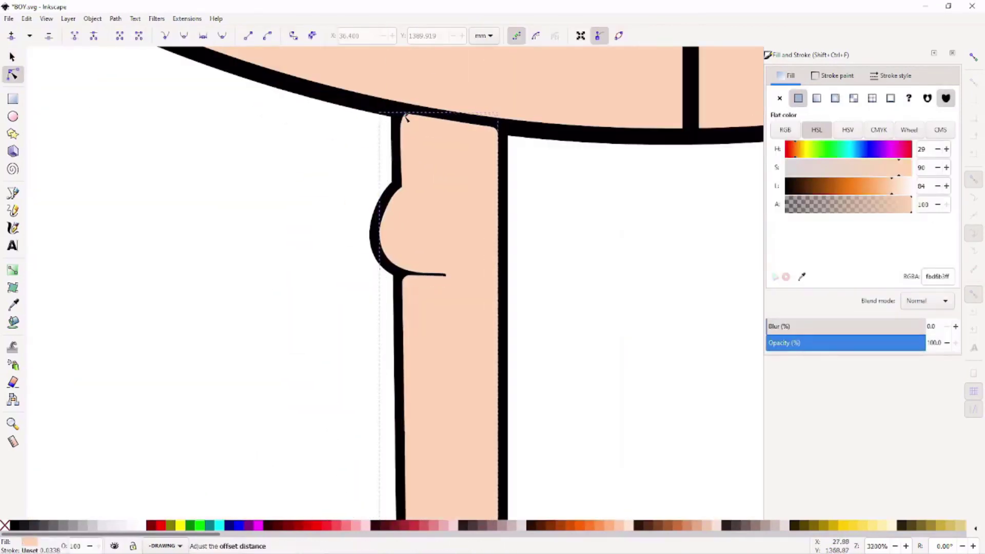
pyautogui.scroll(-2, 414, 265)
pyautogui.press('s')
pyautogui.scroll(2, 350, 212)
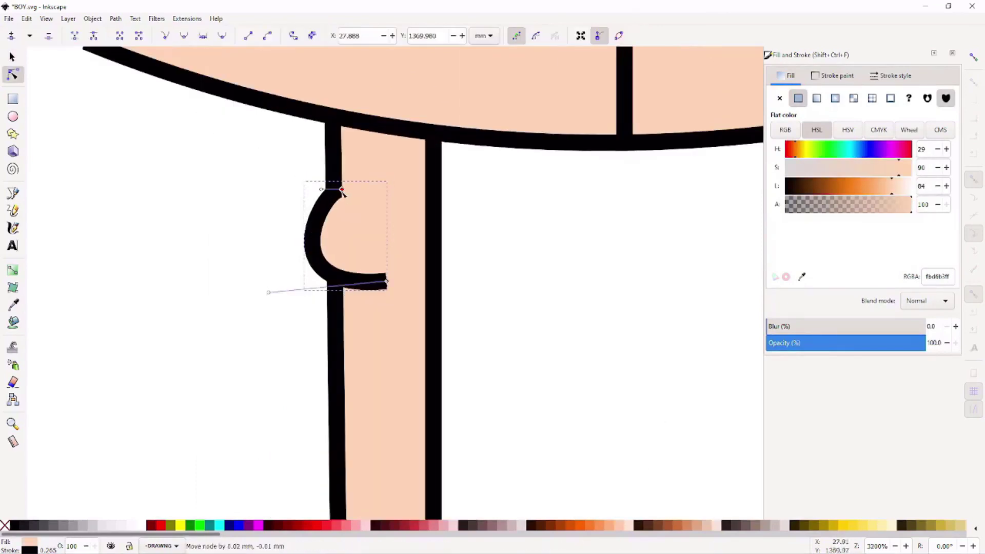
pyautogui.scroll(-2, 342, 193)
pyautogui.scroll(2, 467, 186)
pyautogui.click(467, 186)
pyautogui.press('s')
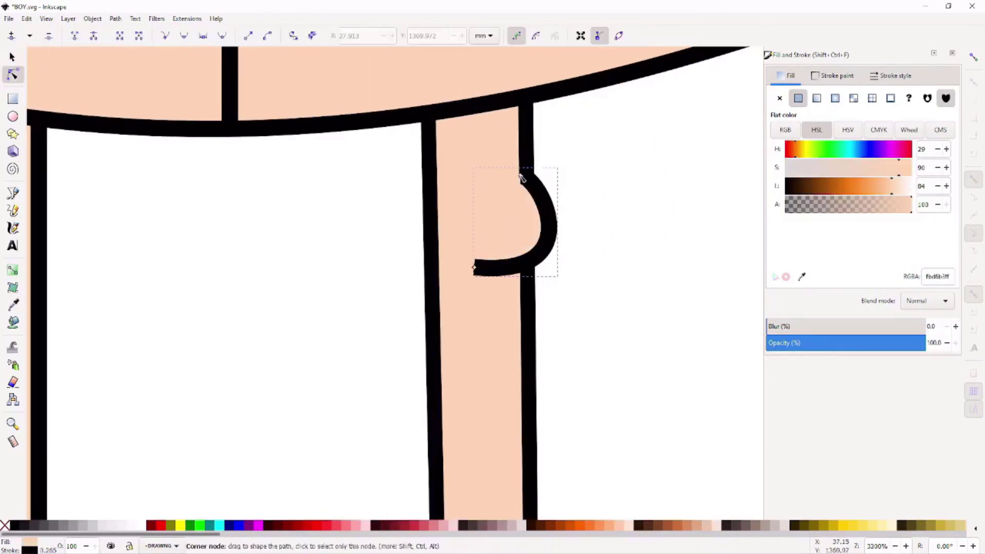
pyautogui.press('Escape')
# Reshape the small dark triangle on the shoe with the Node tool
pyautogui.scroll(-3, 594, 323)
pyautogui.scroll(2, 531, 365)
pyautogui.scroll(4, 530, 364)
pyautogui.click(425, 347)
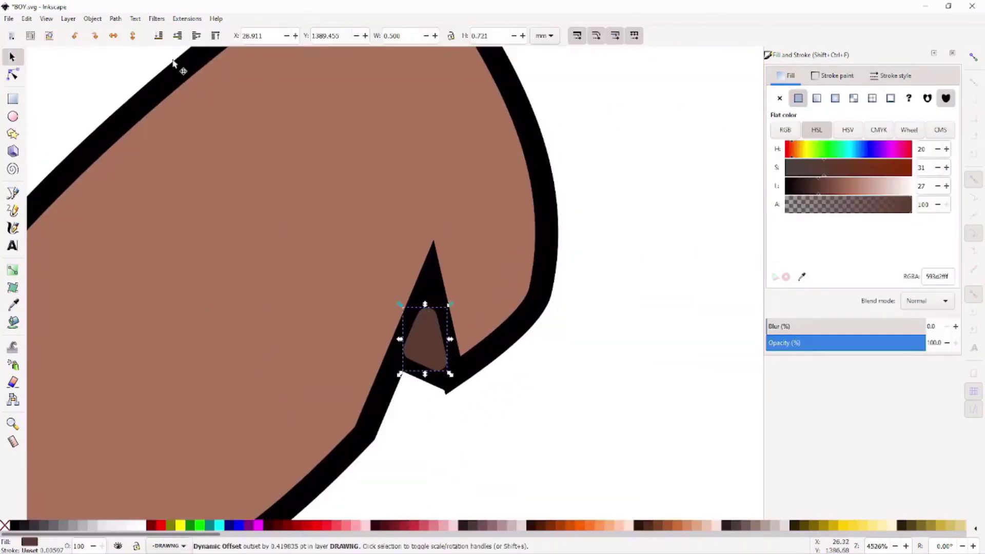
pyautogui.press('n')
pyautogui.hscroll(-5, 359, 205)
pyautogui.scroll(-2, 513, 231)
pyautogui.scroll(-5, 621, 235)
pyautogui.scroll(5, 324, 257)
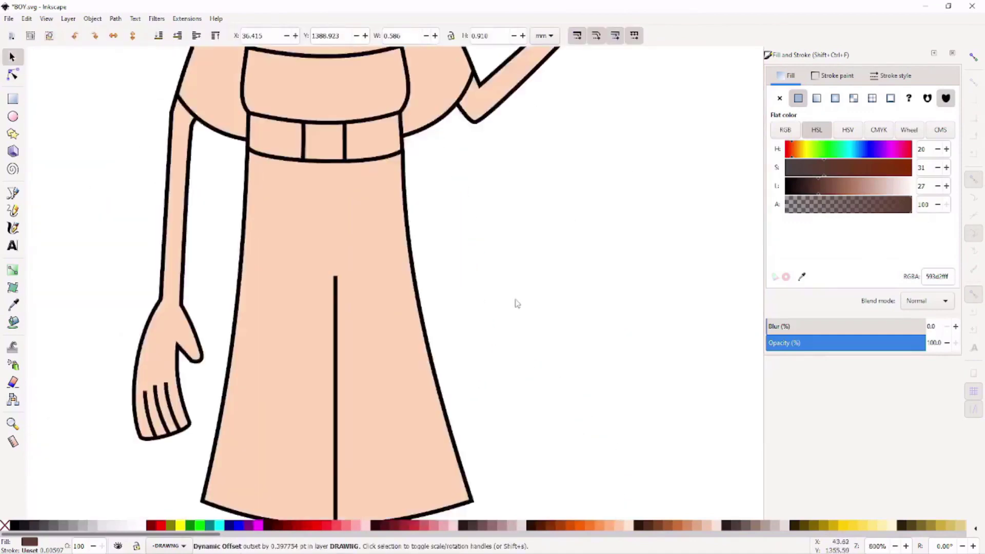
pyautogui.scroll(3, 515, 302)
pyautogui.scroll(2, 513, 381)
# Touch up the hand path and finger line, then save the drawing
pyautogui.click(513, 381)
pyautogui.click(573, 196)
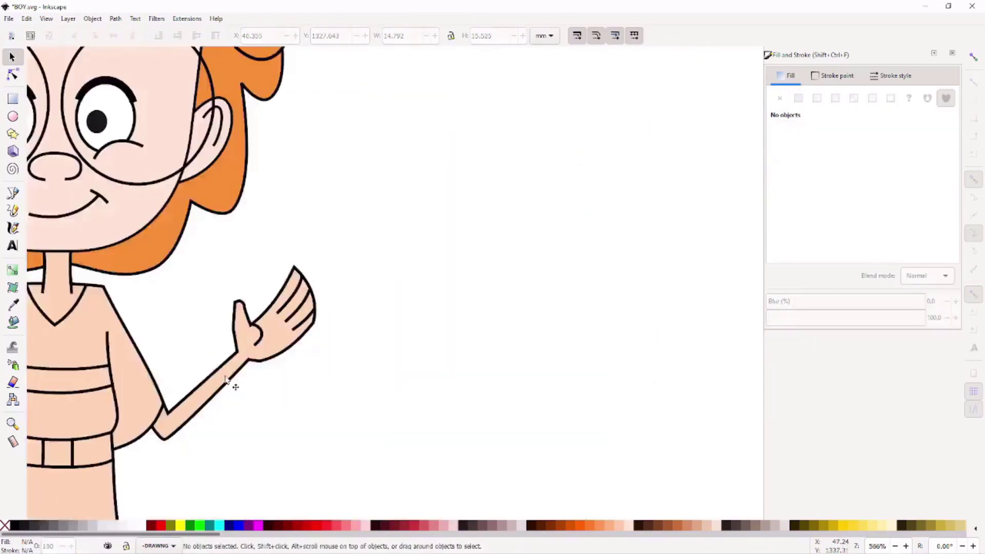
pyautogui.scroll(-1, 513, 370)
pyautogui.hotkey('ctrl', 's')
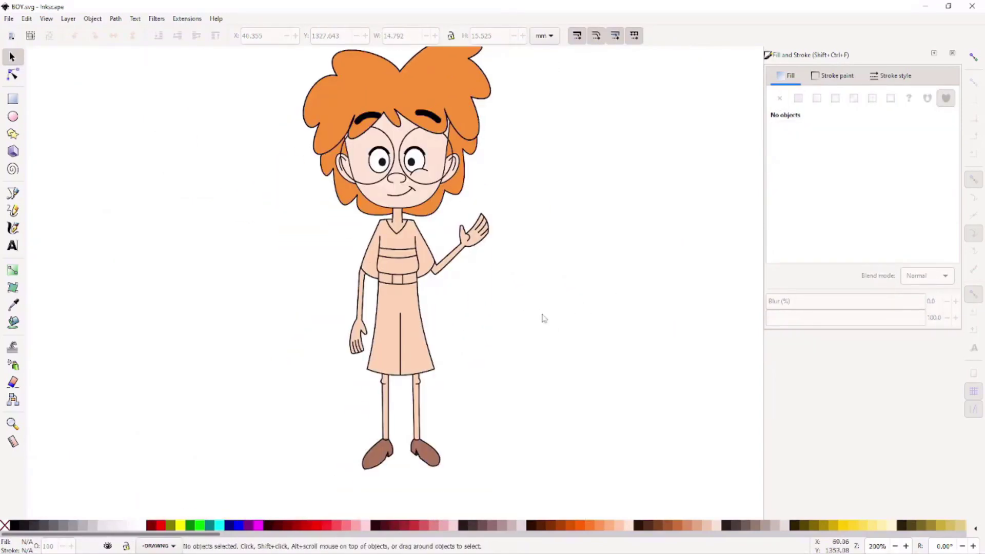
# Check the waving arm and left arm outline nodes, then clear the selection
pyautogui.scroll(3, 380, 215)
pyautogui.click(559, 323)
pyautogui.click(308, 396)
pyautogui.scroll(2, 366, 420)
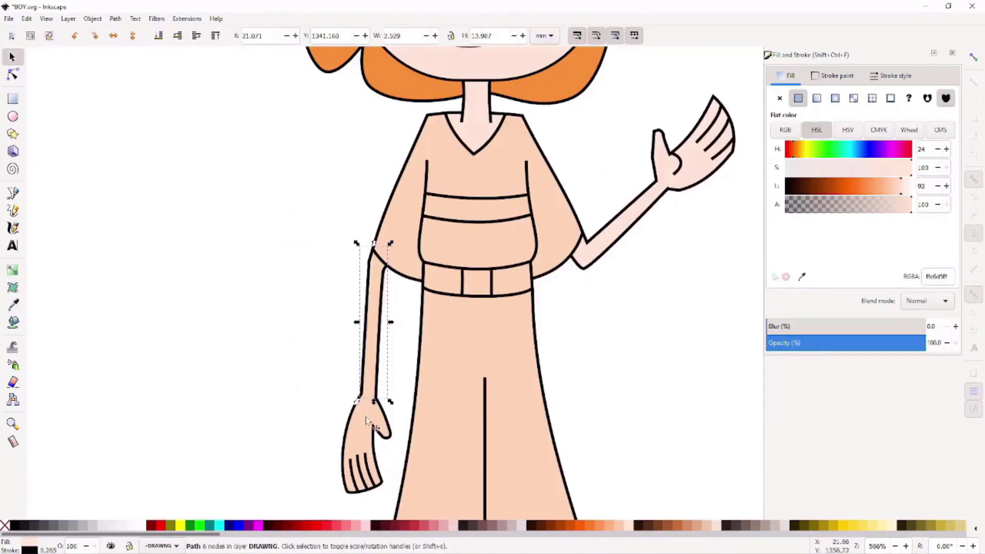
pyautogui.scroll(3, 366, 420)
pyautogui.doubleClick(373, 224)
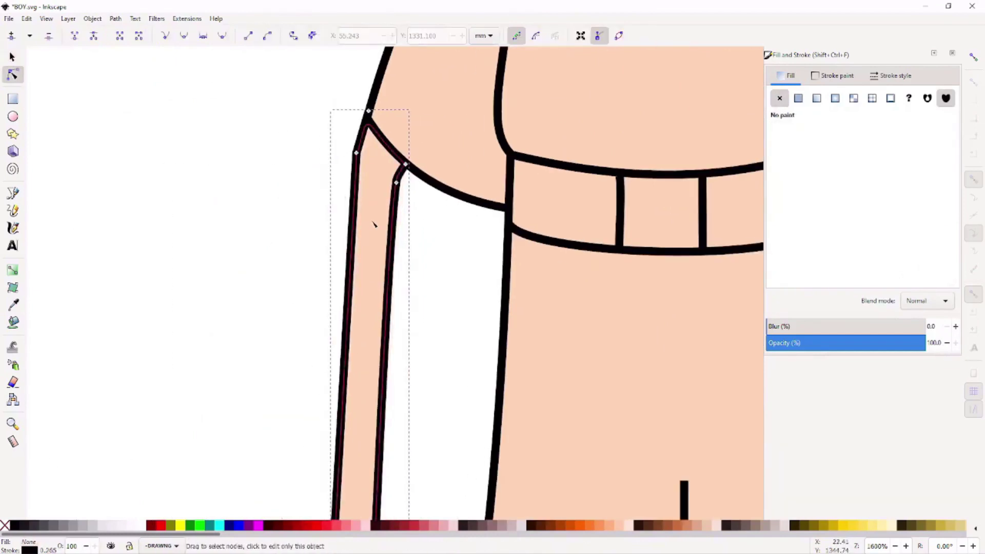
pyautogui.scroll(-2, 373, 224)
pyautogui.press('s')
pyautogui.scroll(-5, 577, 275)
pyautogui.click(385, 329)
pyautogui.scroll(-2, 538, 336)
pyautogui.click(538, 336)
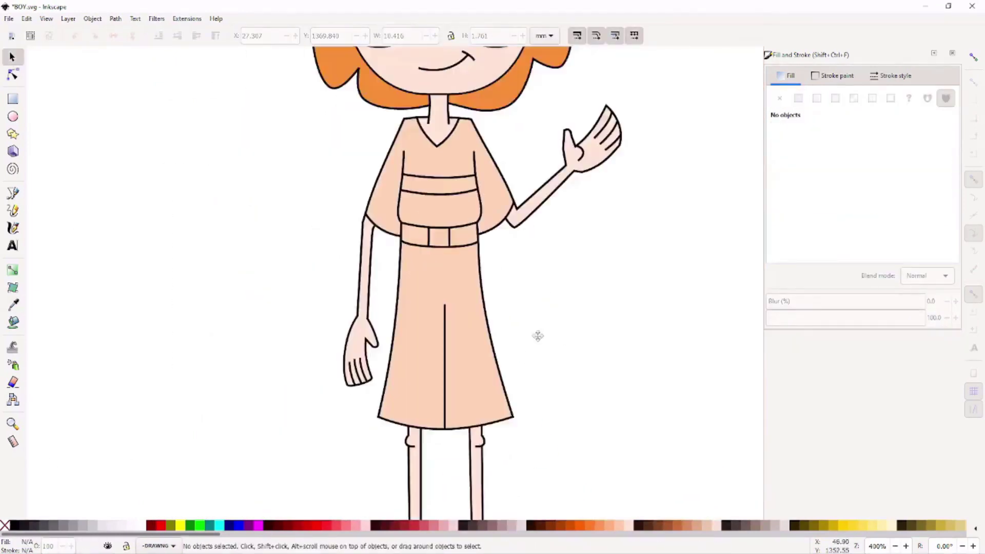
pyautogui.scroll(-2, 538, 336)
pyautogui.scroll(2, 477, 360)
# Make the shirt near-white and paste brown fill onto both belt side pieces
pyautogui.scroll(1, 488, 308)
pyautogui.click(502, 268)
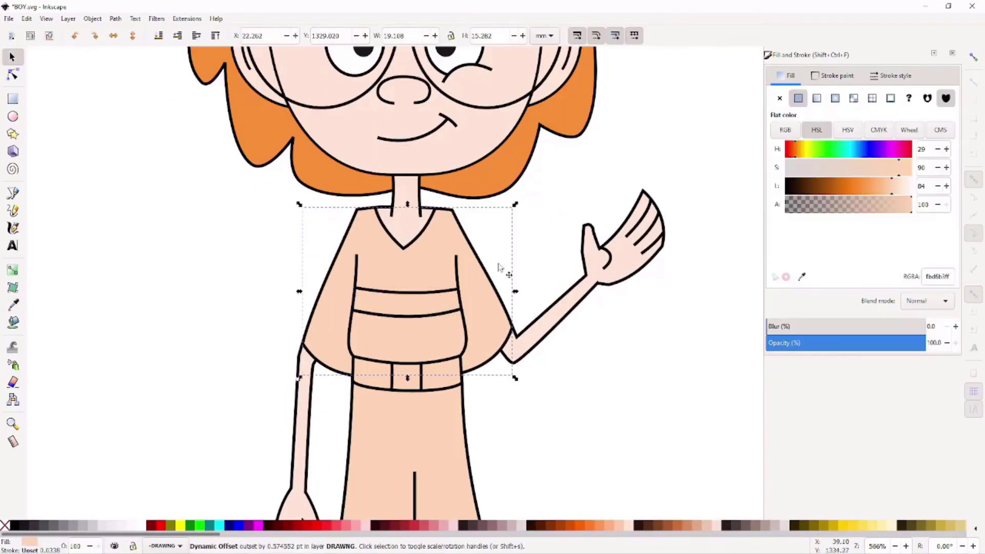
pyautogui.click(909, 189)
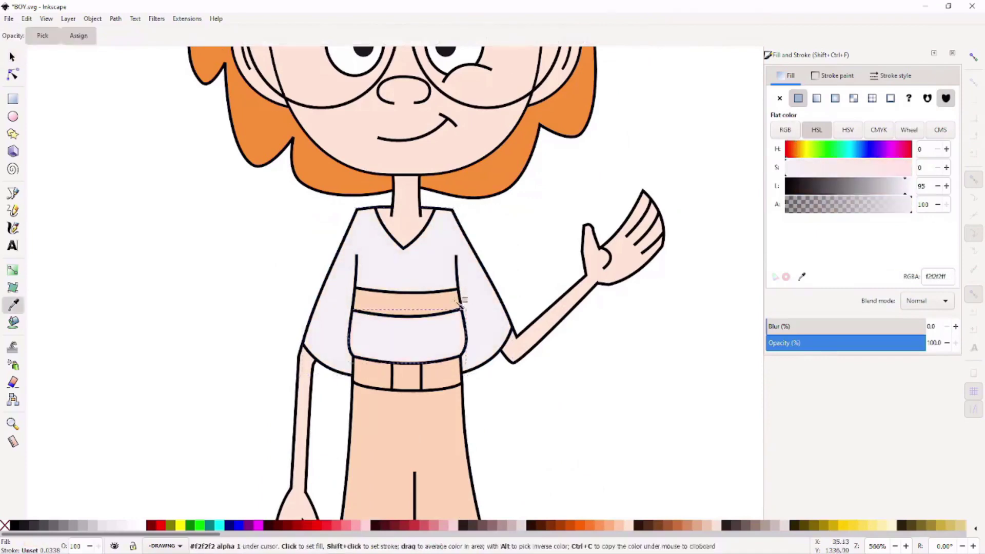
pyautogui.scroll(1, 462, 303)
pyautogui.click(483, 244)
pyautogui.hotkey('ctrl', 'shift', 'v')
pyautogui.click(369, 246)
pyautogui.hotkey('ctrl', 'shift', 'v')
# Colour the centre belt buckle pale yellow
pyautogui.scroll(4, 439, 266)
pyautogui.click(439, 266)
pyautogui.scroll(-5, 439, 265)
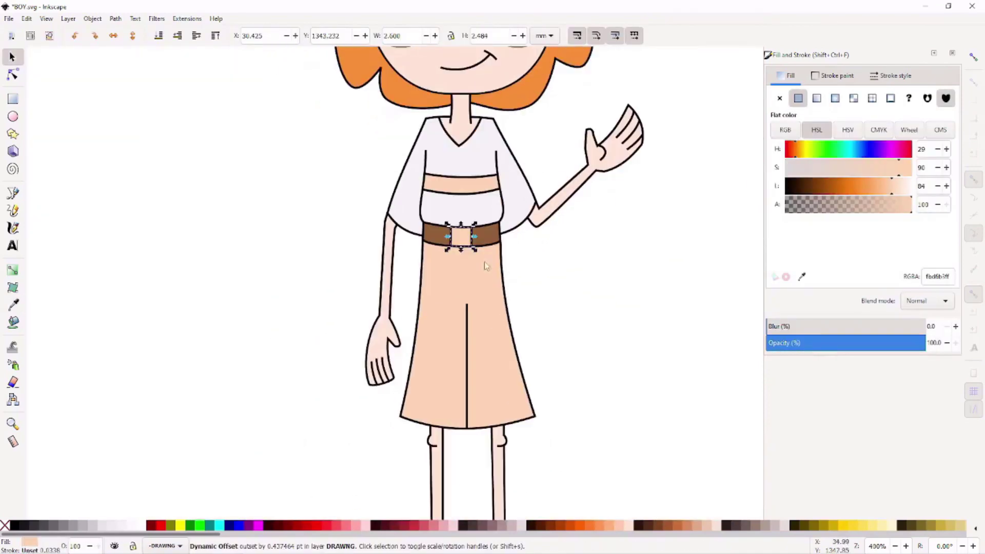
pyautogui.click(814, 186)
pyautogui.click(889, 190)
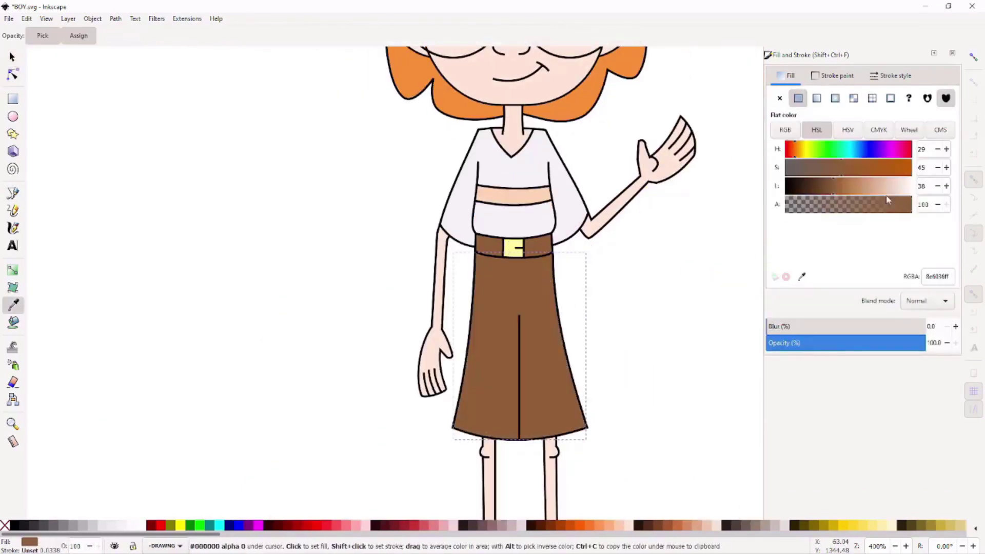
# Recolour the skirt to brown using the HSL sliders
pyautogui.click(889, 187)
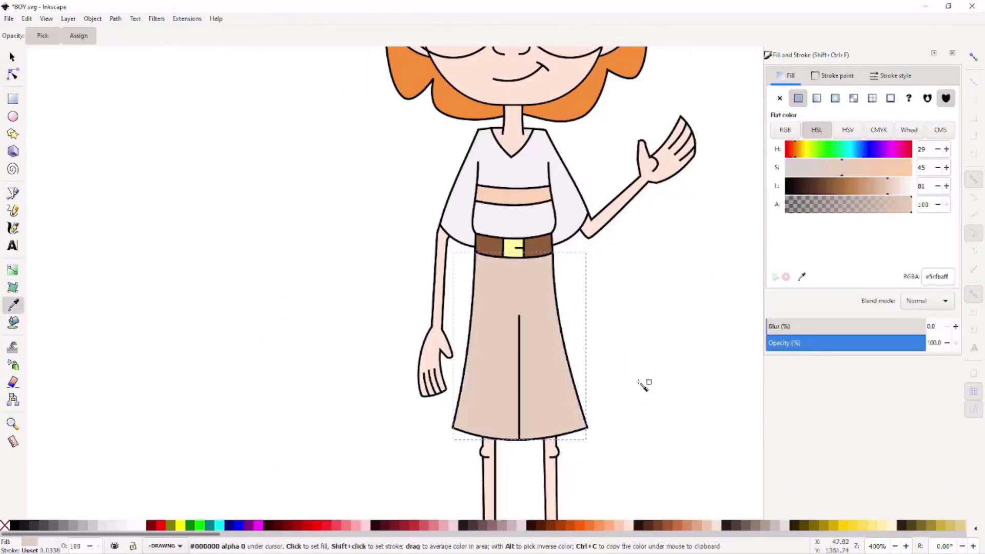
pyautogui.press('s')
pyautogui.scroll(-3, 662, 359)
pyautogui.scroll(-1, 678, 345)
pyautogui.moveTo(883, 192); pyautogui.dragTo(858, 193)
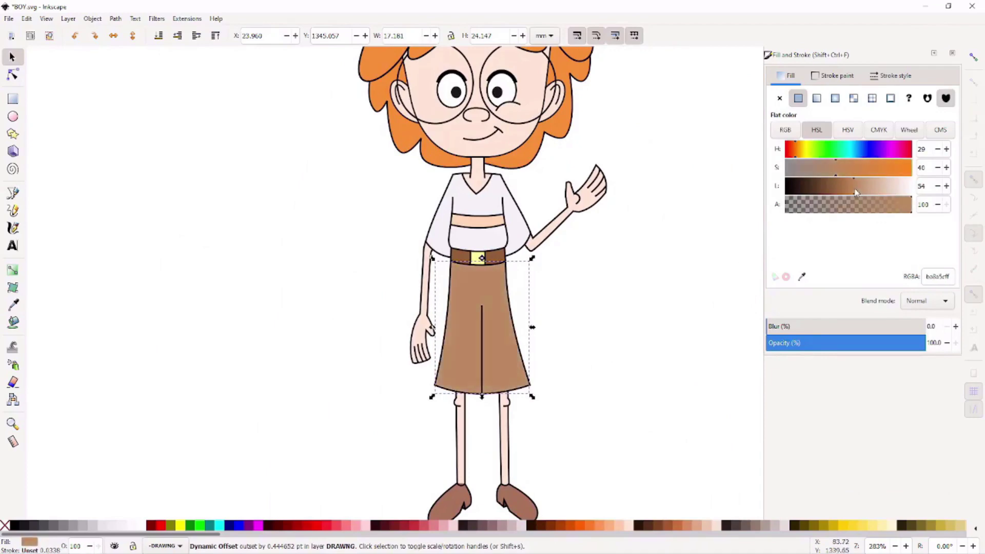
# Shift the skirt's centre line into place
pyautogui.click(694, 308)
pyautogui.scroll(-2, 598, 348)
pyautogui.scroll(5, 528, 325)
pyautogui.moveTo(525, 370); pyautogui.dragTo(520, 367)
pyautogui.scroll(-3, 655, 407)
pyautogui.scroll(-1, 645, 477)
pyautogui.scroll(4, 589, 367)
pyautogui.scroll(-3, 584, 400)
pyautogui.click(584, 399)
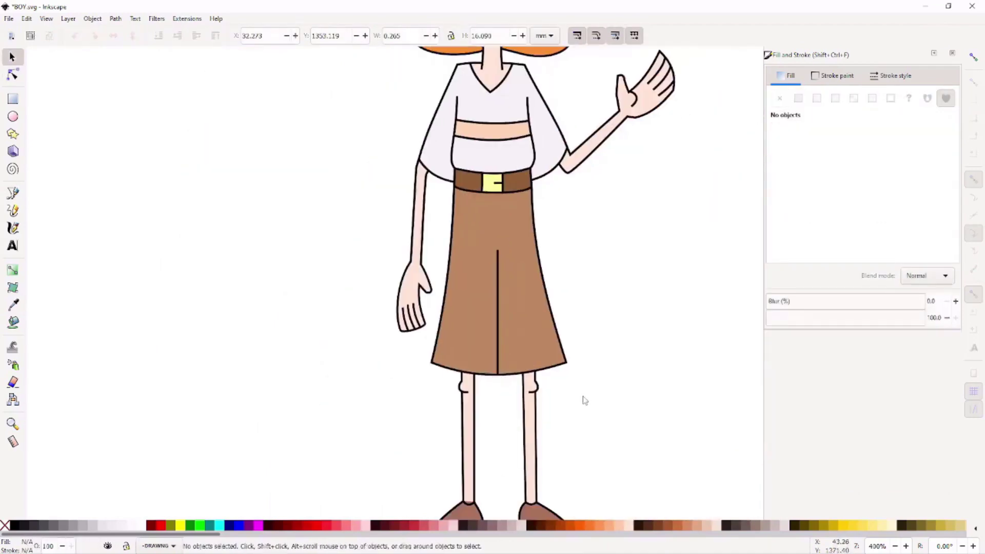
pyautogui.scroll(-2, 584, 400)
pyautogui.hscroll(3, 585, 431)
# Fill the waist band with the skirt's brown via the Dropper, then push it orange
pyautogui.click(428, 268)
pyautogui.scroll(3, 428, 268)
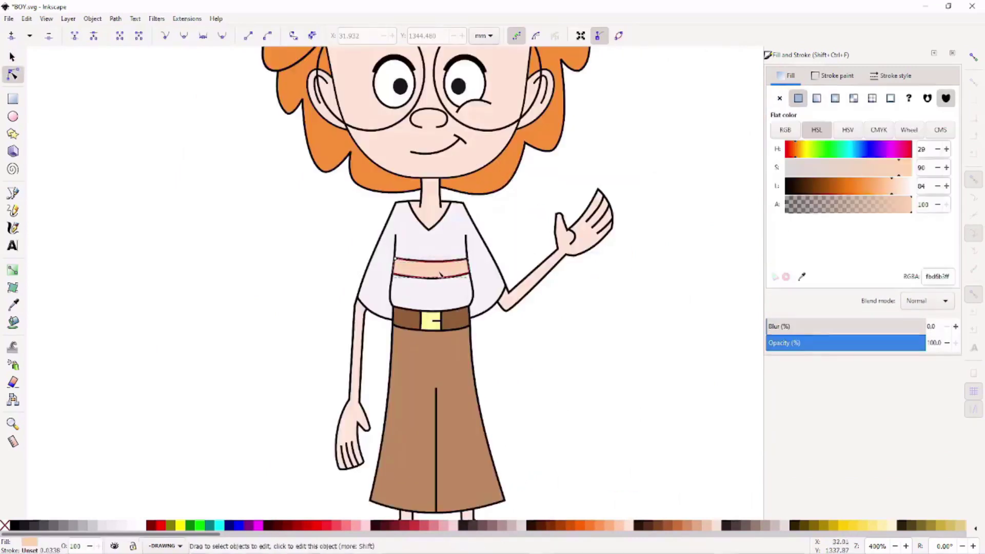
pyautogui.scroll(-3, 566, 405)
pyautogui.press('d')
pyautogui.click(431, 349)
pyautogui.scroll(4, 655, 389)
pyautogui.moveTo(836, 167)
pyautogui.mouseDown()
pyautogui.moveTo(806, 167)
pyautogui.moveTo(863, 167)
pyautogui.moveTo(788, 191)
pyautogui.moveTo(880, 192)
pyautogui.mouseUp()
pyautogui.press('s')
# Set the waist band fill to grey
pyautogui.scroll(-3, 675, 407)
pyautogui.scroll(4, 451, 249)
pyautogui.click(451, 249)
pyautogui.press('n')
pyautogui.scroll(-3, 506, 259)
pyautogui.scroll(2, 456, 241)
pyautogui.click(456, 241)
pyautogui.press('s')
pyautogui.press('Escape')
pyautogui.scroll(-2, 560, 352)
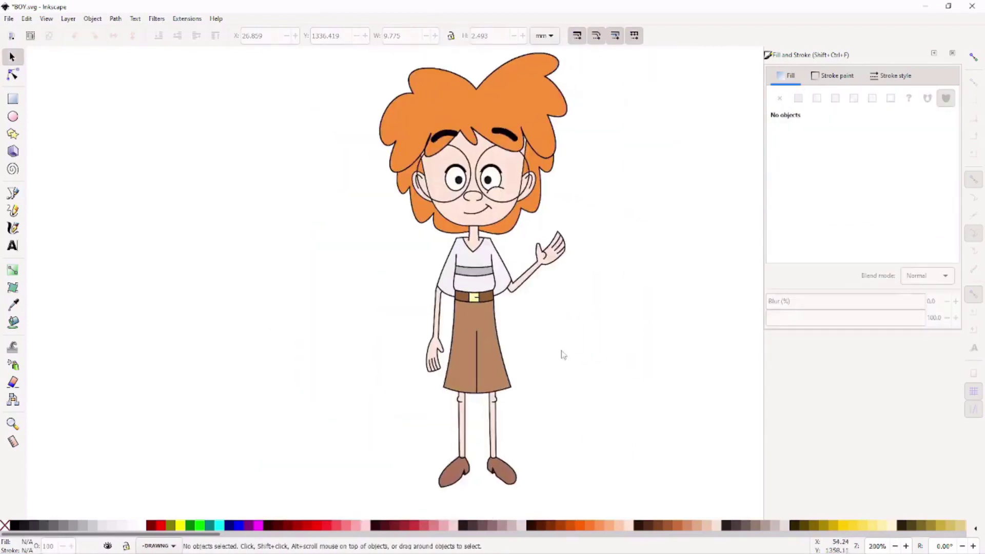
pyautogui.scroll(-1, 605, 362)
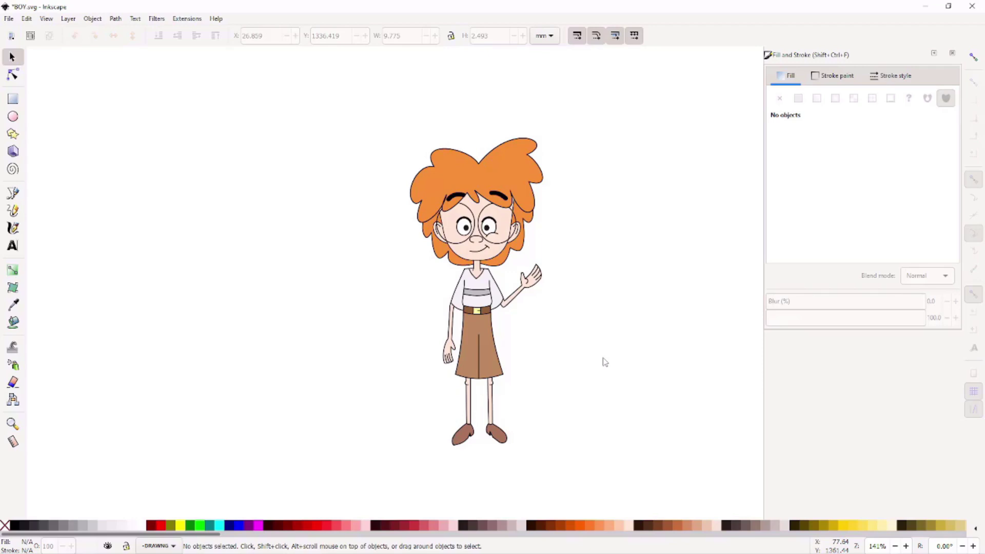
# Make a black copy of the front hair, shift it down and send it below the orange hair
pyautogui.scroll(3, 539, 232)
pyautogui.keyDown('ctrl'); pyautogui.click(408, 180); pyautogui.keyUp('ctrl')
pyautogui.scroll(3, 581, 218)
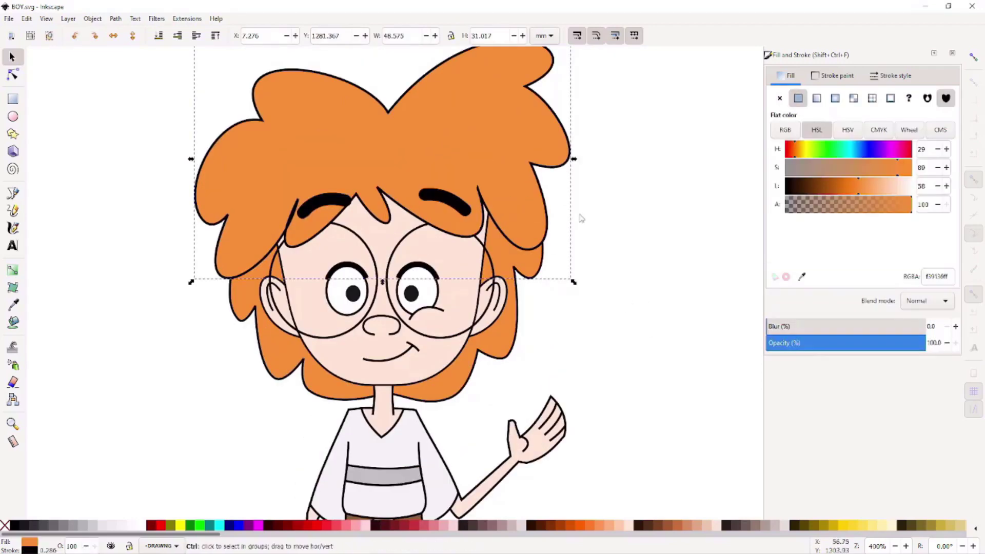
pyautogui.moveTo(841, 190); pyautogui.dragTo(786, 190)
pyautogui.moveTo(396, 149); pyautogui.dragTo(396, 166)
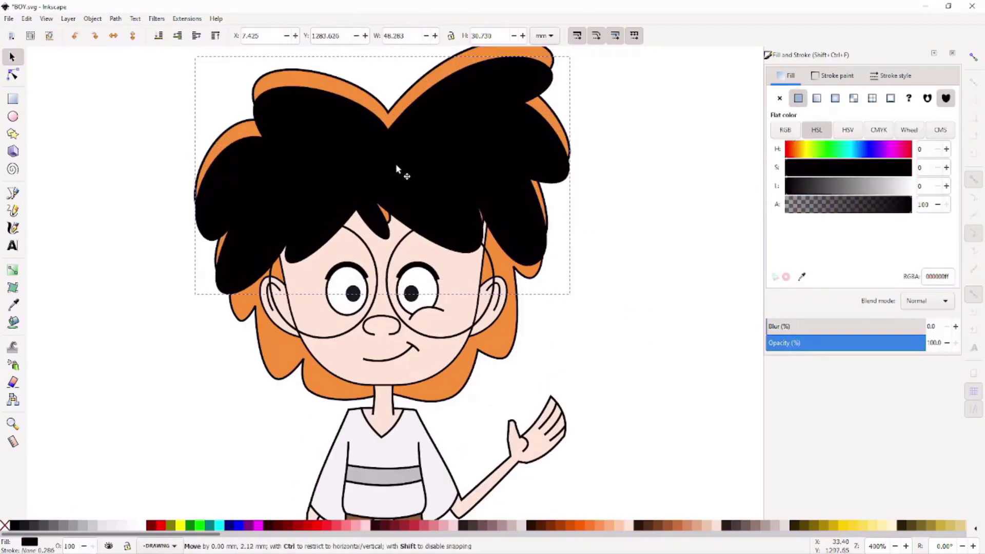
pyautogui.click(178, 37)
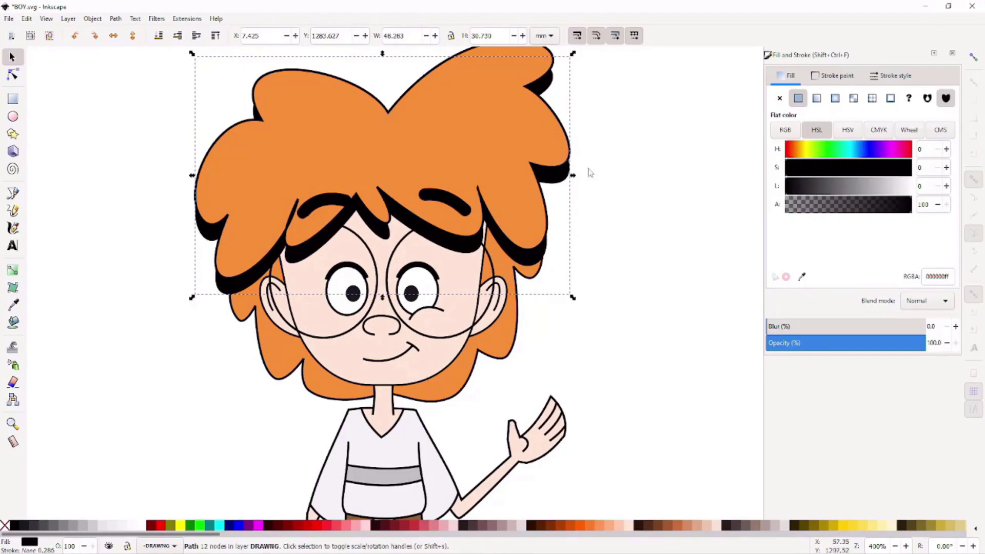
pyautogui.scroll(-1, 536, 290)
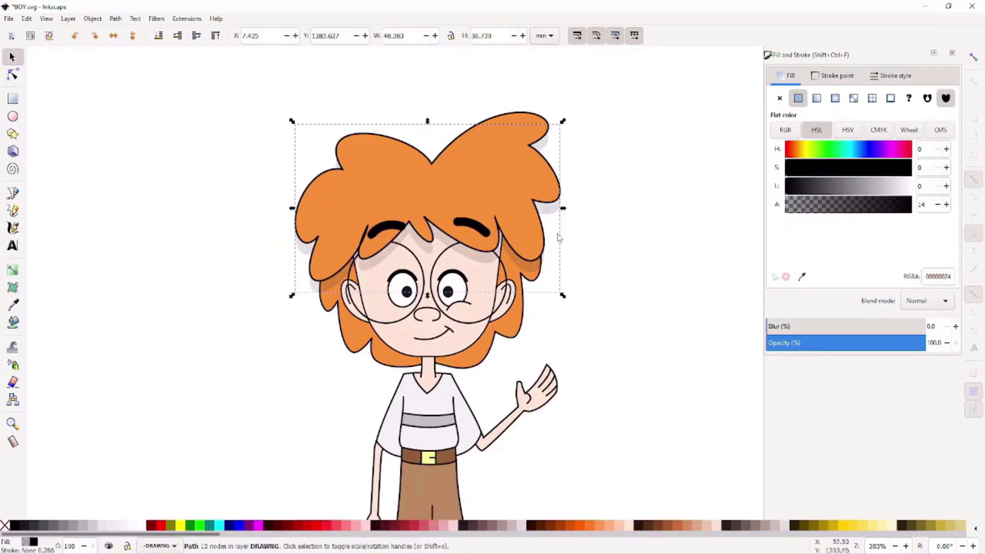
# Trim the hair shadow to the face with a Bezier outline and Path > Intersection
pyautogui.press('b')
pyautogui.click(285, 257)
pyautogui.click(285, 257)
pyautogui.click(116, 19)
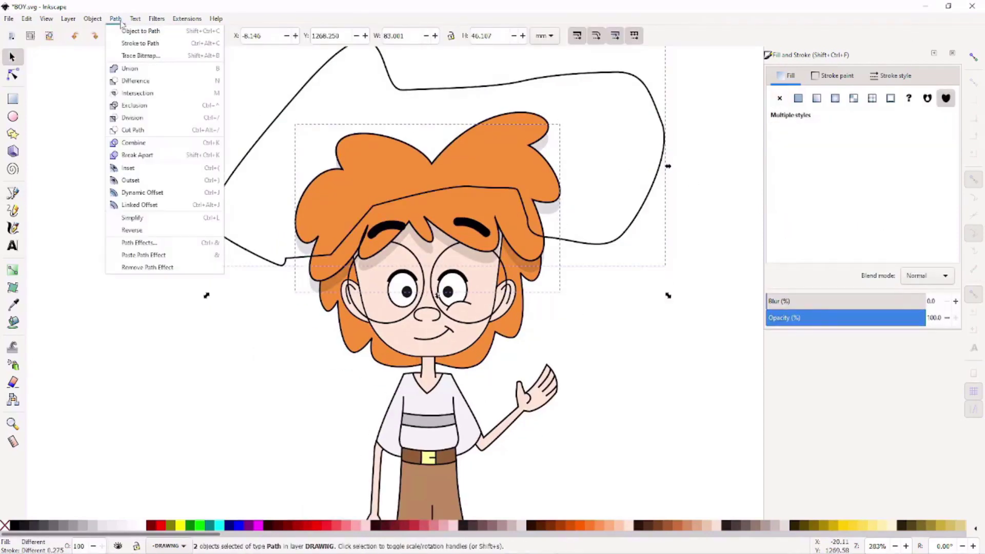
pyautogui.click(128, 95)
pyautogui.press('Escape')
pyautogui.scroll(3, 451, 298)
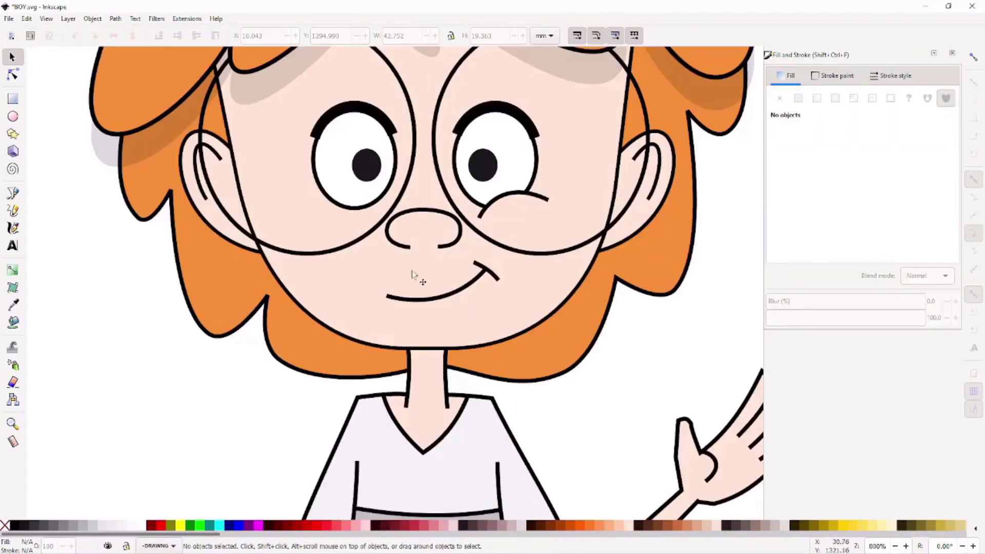
# Add a shadow copy of the nose offset just below it
pyautogui.click(439, 228)
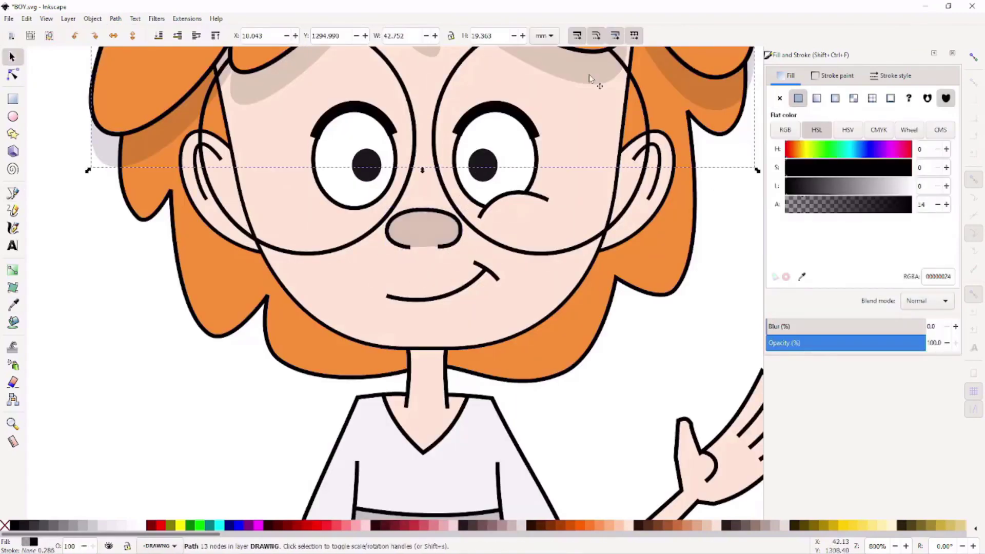
pyautogui.scroll(-3, 527, 238)
pyautogui.scroll(2, 442, 302)
pyautogui.moveTo(443, 298); pyautogui.dragTo(443, 306)
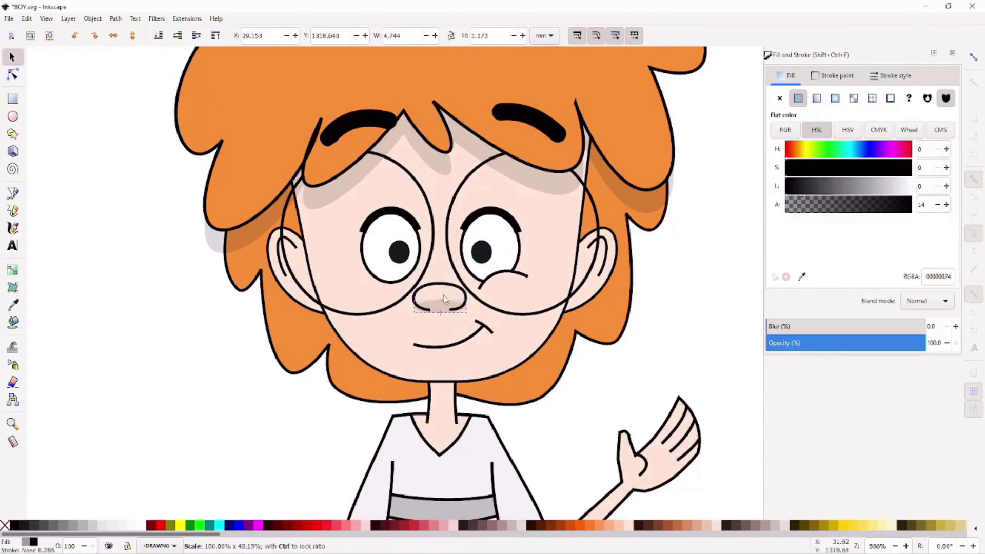
pyautogui.press('Escape')
pyautogui.scroll(-2, 607, 407)
# Add a soft shadow beneath the right cheek arc
pyautogui.scroll(3, 503, 301)
pyautogui.click(503, 300)
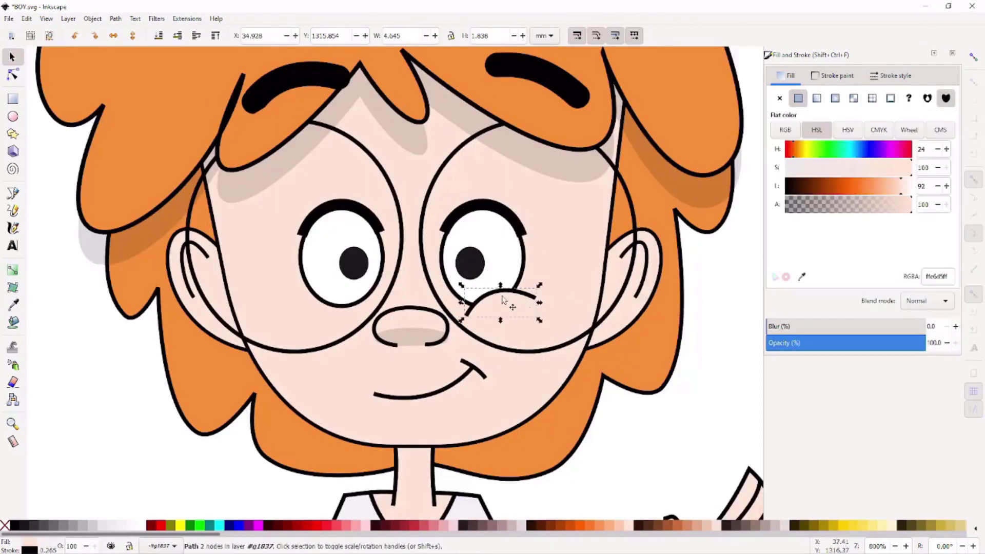
pyautogui.press('b')
pyautogui.press('Escape')
pyautogui.scroll(-3, 487, 367)
# Close and finish the neck shadow shape
pyautogui.scroll(3, 488, 367)
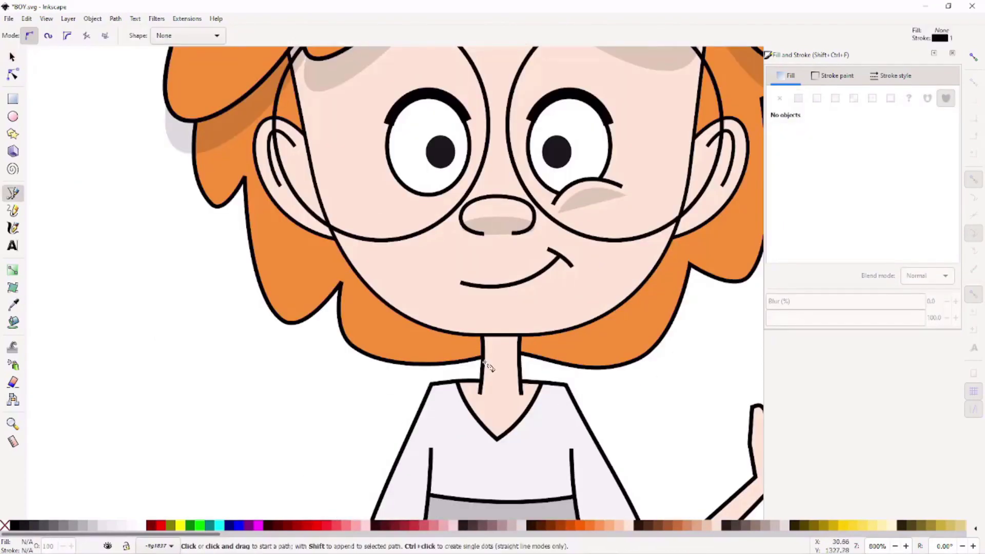
pyautogui.click(484, 359)
pyautogui.press('s')
pyautogui.scroll(-3, 648, 407)
pyautogui.scroll(2, 561, 347)
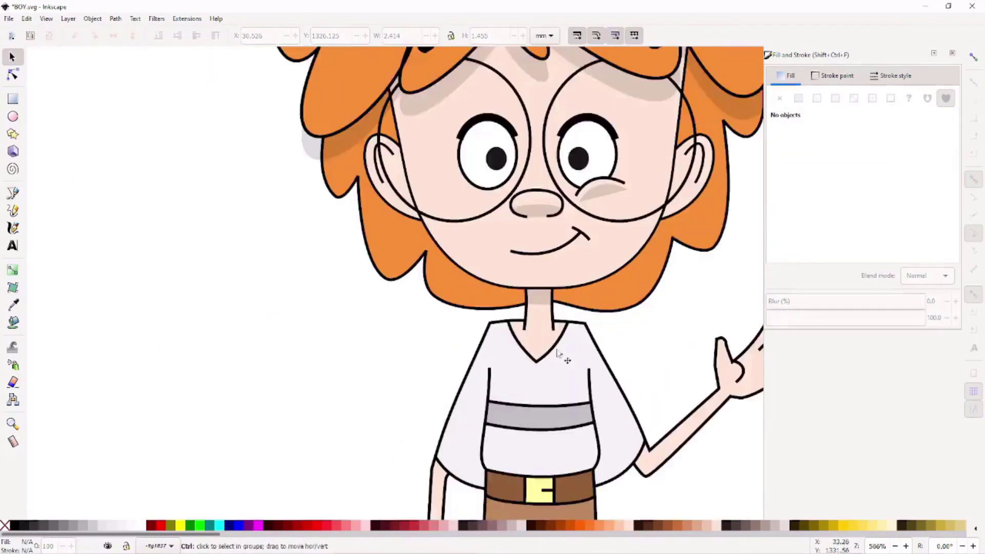
pyautogui.scroll(-2, 518, 374)
pyautogui.scroll(3, 349, 367)
# Draw translucent shadows along the shirt hem and below the belt
pyautogui.press('b')
pyautogui.scroll(1, 349, 366)
pyautogui.click(313, 291)
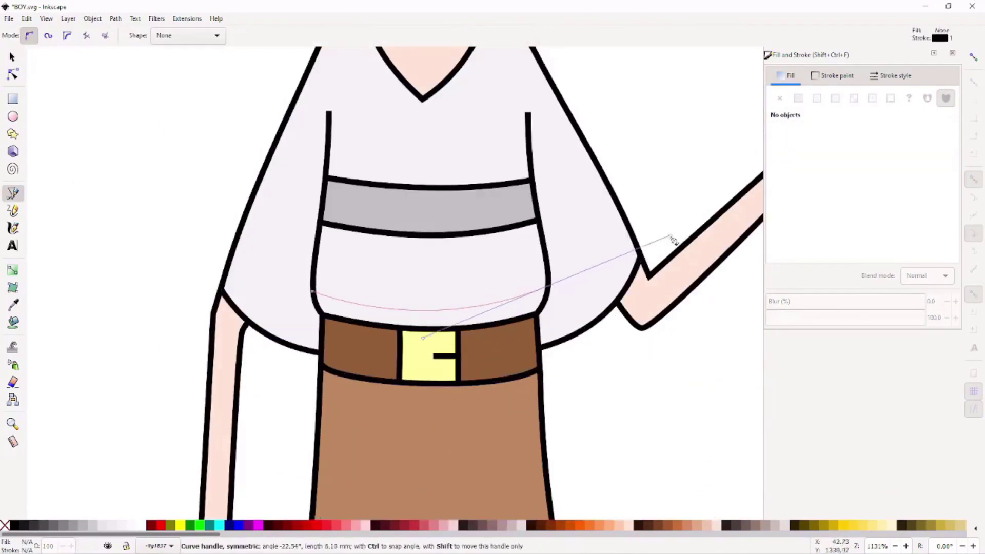
pyautogui.click(310, 293)
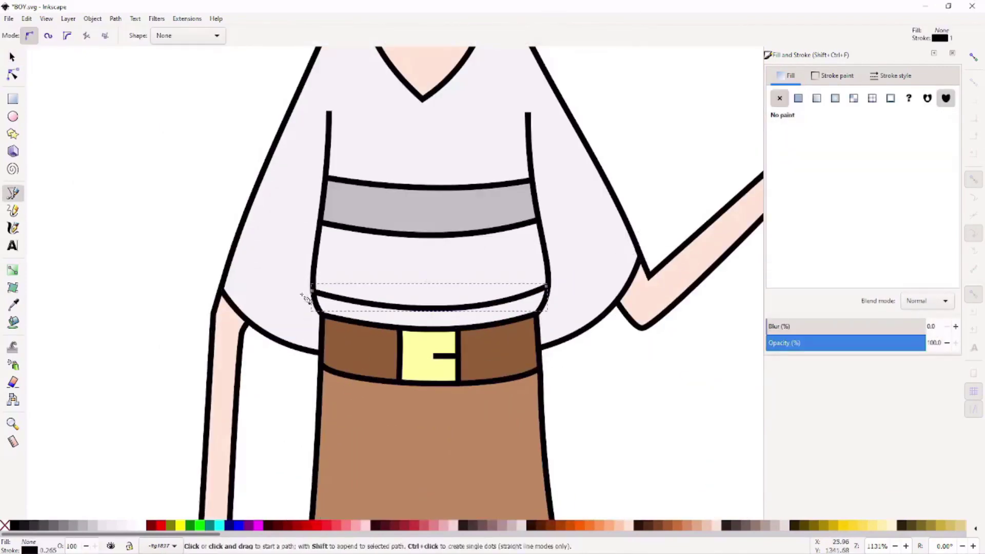
pyautogui.click(548, 286)
pyautogui.press('Escape')
pyautogui.scroll(-4, 462, 326)
pyautogui.scroll(3, 372, 344)
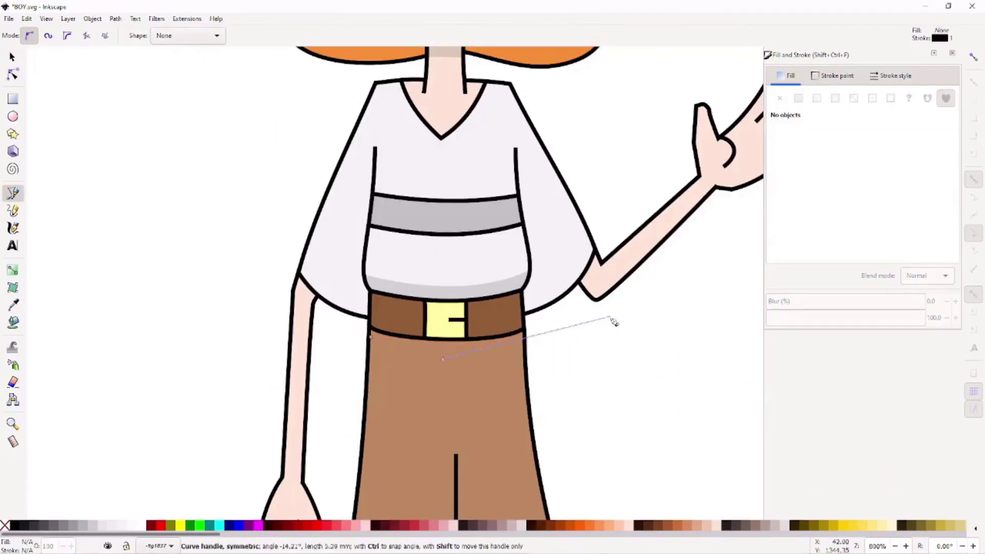
pyautogui.press('Return')
pyautogui.press('Return')
pyautogui.press('s')
# Inspect the new shading on the shirt, then clear the selection
pyautogui.scroll(-4, 613, 387)
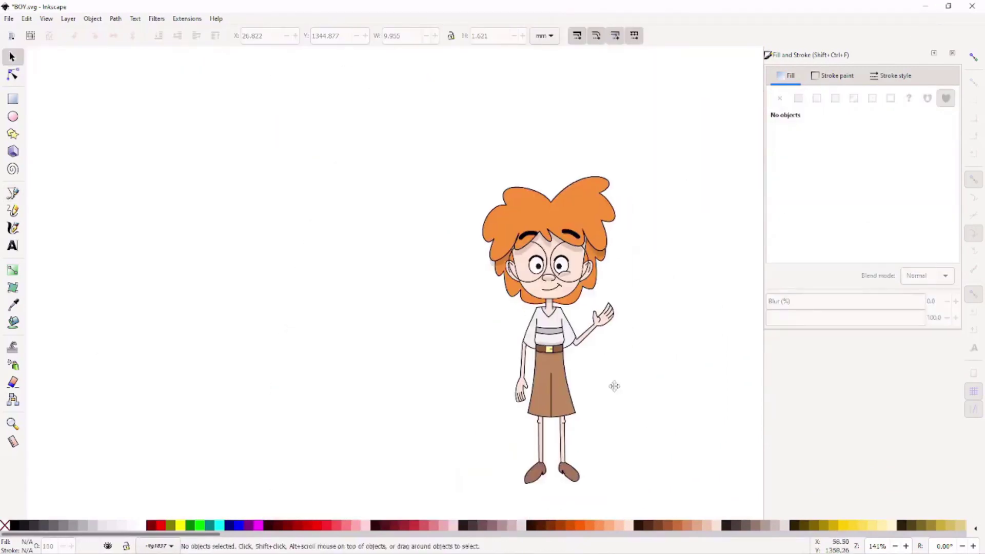
pyautogui.scroll(2, 546, 341)
pyautogui.scroll(2, 534, 351)
pyautogui.click(532, 351)
pyautogui.scroll(1, 532, 350)
pyautogui.press('Escape')
pyautogui.scroll(-3, 461, 354)
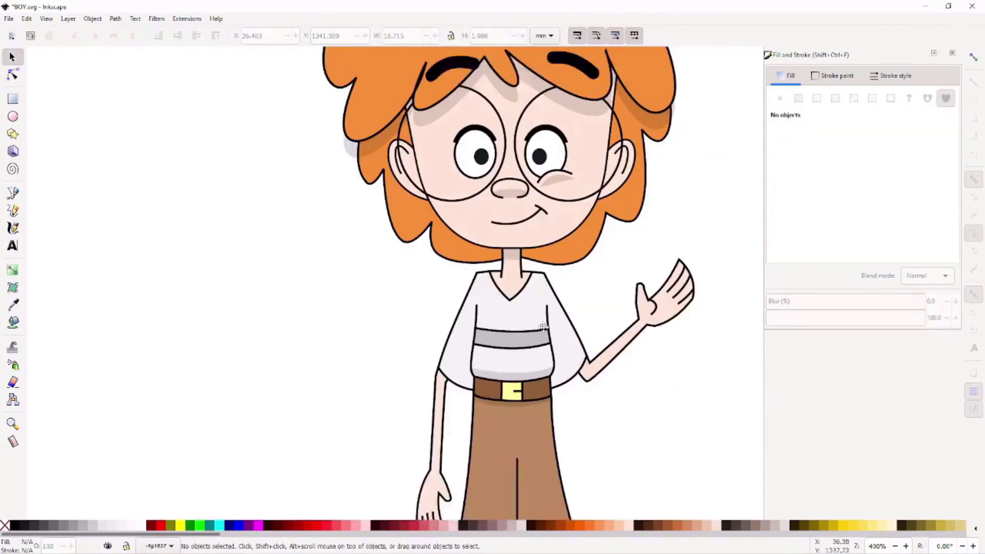
pyautogui.scroll(1, 426, 358)
# Draw a curved translucent shadow on the first knee and adjust its nodes
pyautogui.press('b')
pyautogui.scroll(-3, 452, 337)
pyautogui.scroll(4, 386, 351)
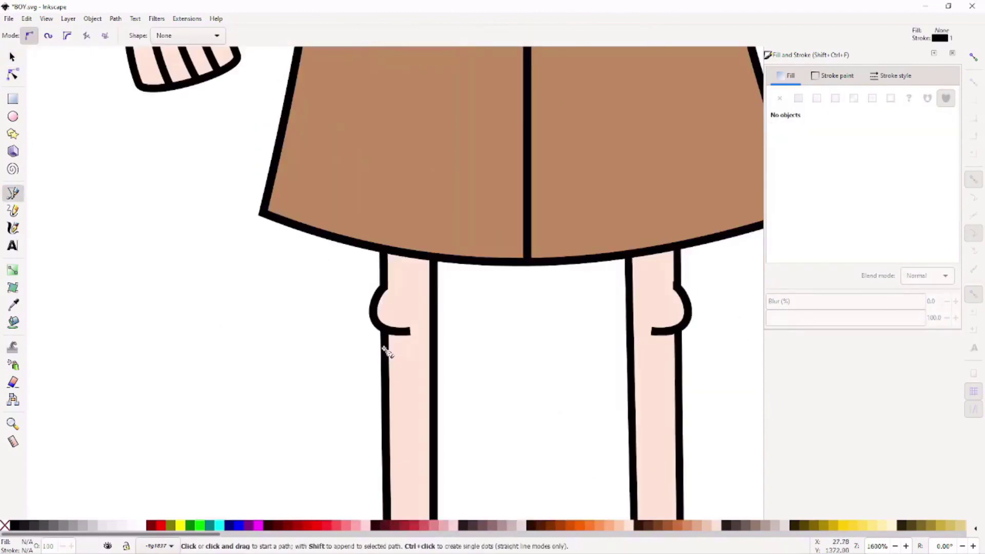
pyautogui.moveTo(435, 327); pyautogui.dragTo(433, 307)
pyautogui.click(434, 256)
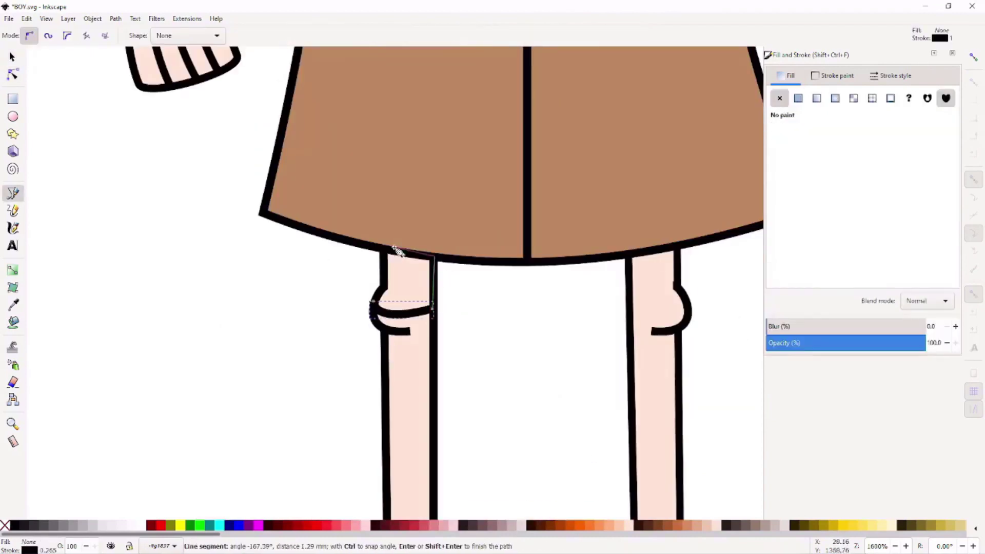
pyautogui.press('s')
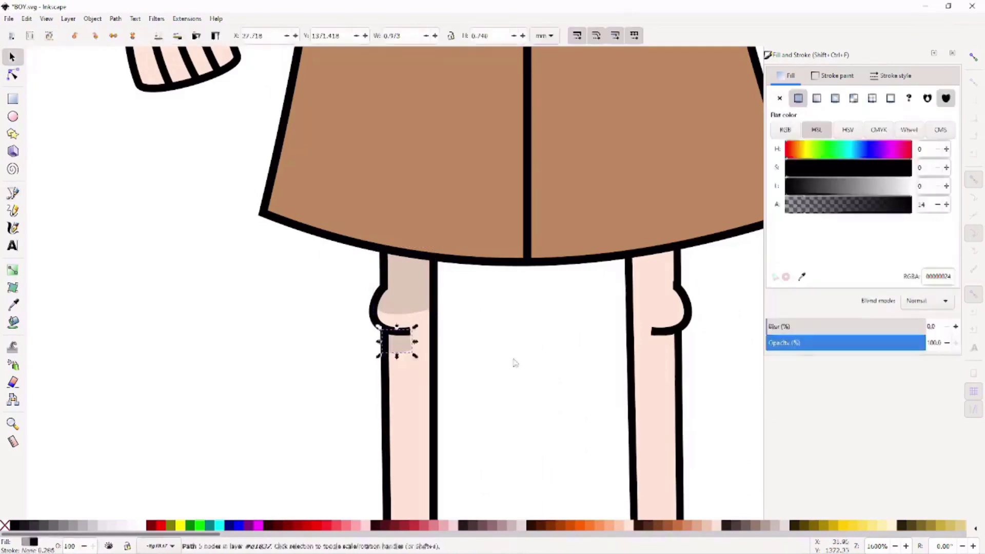
pyautogui.click(513, 359)
pyautogui.scroll(-1, 513, 359)
pyautogui.scroll(2, 429, 339)
pyautogui.doubleClick(419, 334)
pyautogui.press('Escape')
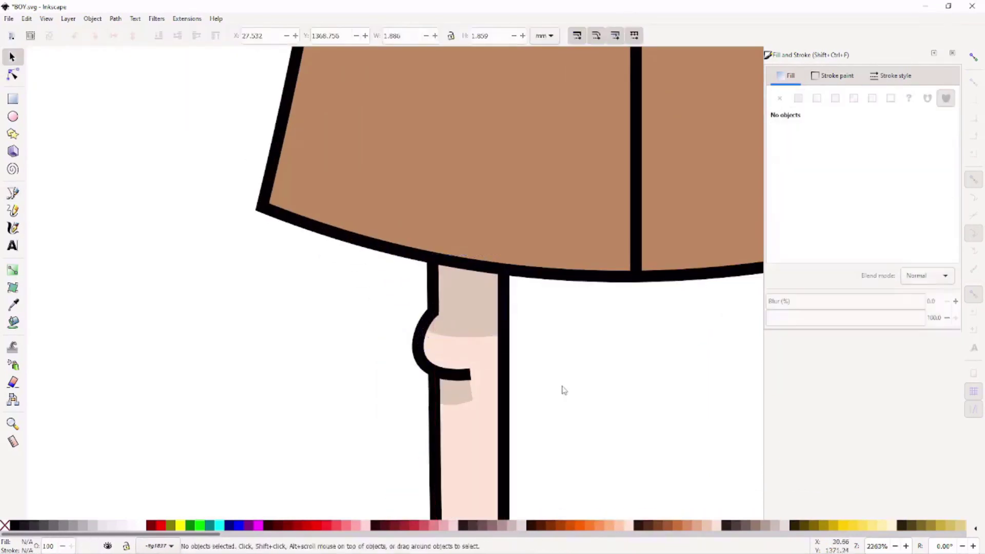
# Add a matching translucent shadow on the other knee
pyautogui.scroll(-1, 561, 389)
pyautogui.hscroll(5, 561, 389)
pyautogui.press('b')
pyautogui.click(463, 308)
pyautogui.press('Return')
pyautogui.press('s')
pyautogui.click(536, 356)
pyautogui.scroll(-6, 513, 354)
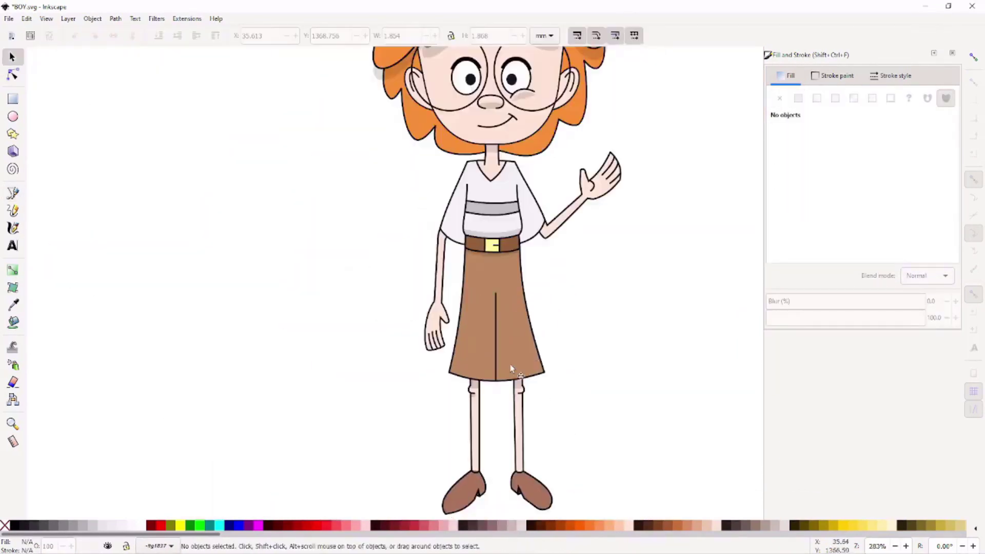
pyautogui.scroll(1, 450, 331)
pyautogui.scroll(1, 449, 332)
# Select the left shoe to check it, then clear the selection
pyautogui.click(450, 332)
pyautogui.scroll(2, 450, 332)
pyautogui.press('Escape')
pyautogui.scroll(-4, 503, 362)
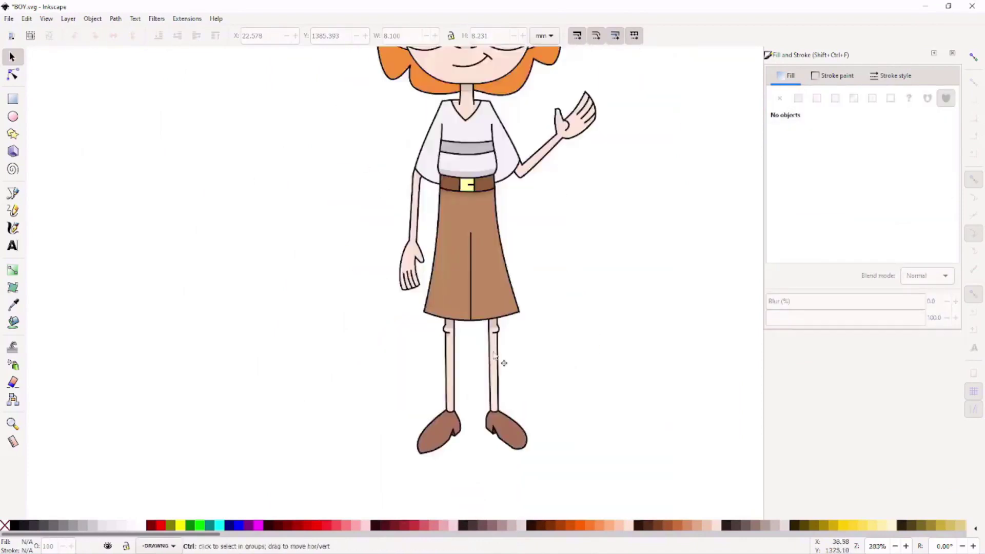
pyautogui.scroll(1, 531, 347)
pyautogui.scroll(-1, 514, 343)
pyautogui.scroll(2, 387, 187)
# Draw a curved translucent shadow along the left side of the face
pyautogui.press('b')
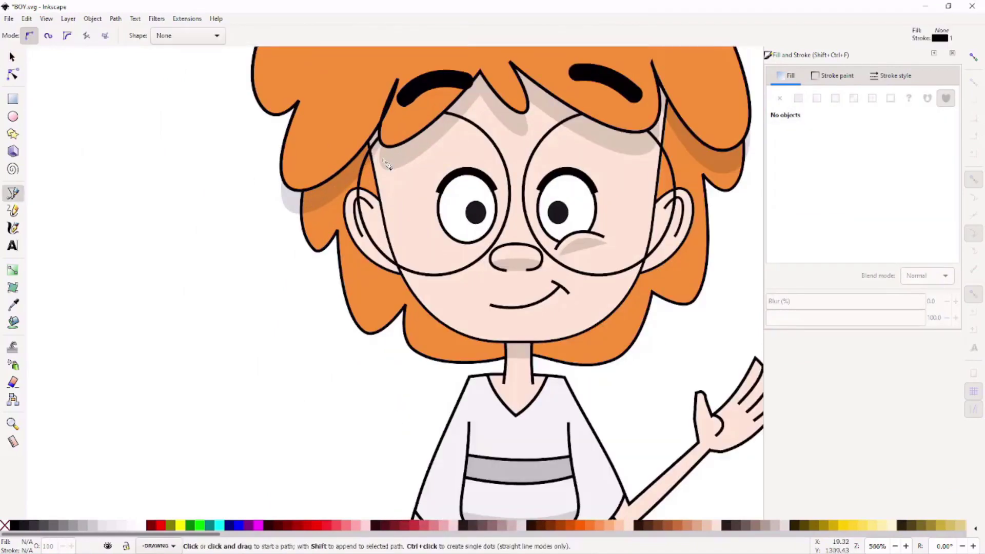
pyautogui.scroll(-1, 493, 312)
pyautogui.scroll(-3, 433, 452)
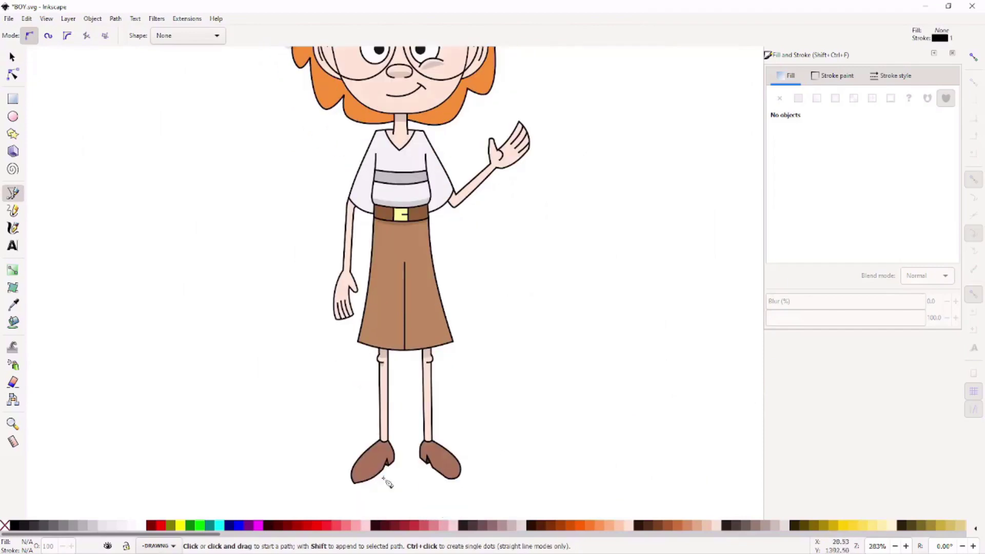
pyautogui.scroll(4, 528, 258)
pyautogui.scroll(-1, 517, 335)
pyautogui.scroll(-1, 517, 334)
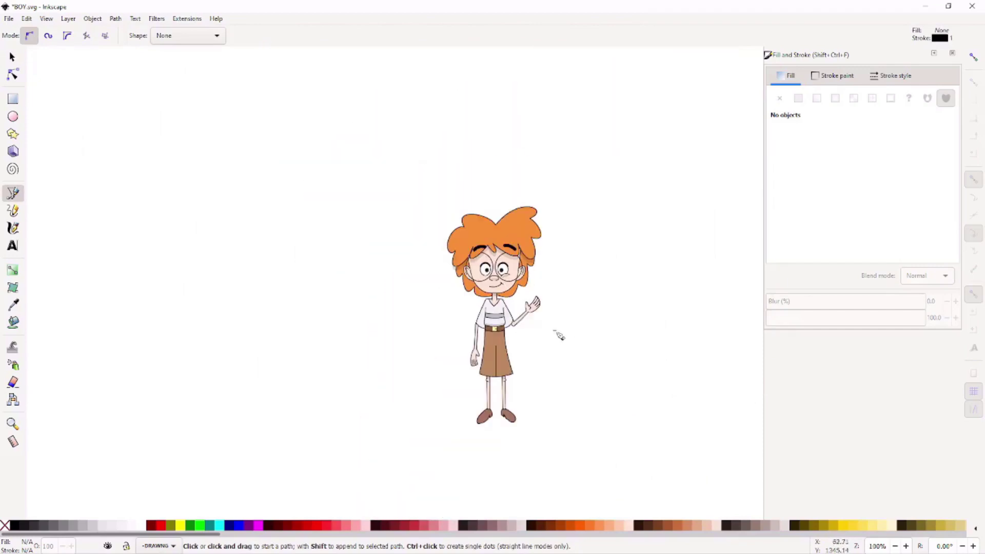
pyautogui.scroll(2, 528, 334)
pyautogui.scroll(3, 398, 180)
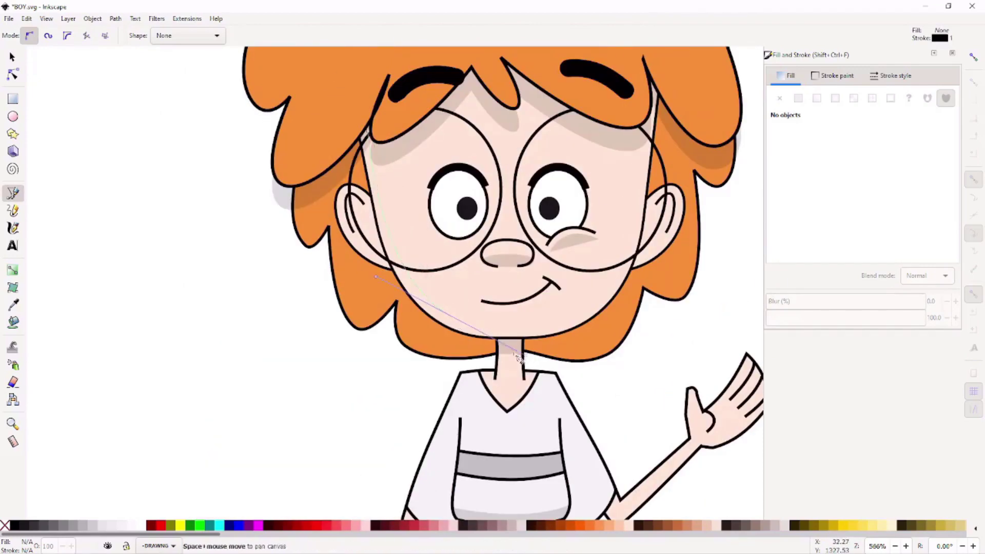
pyautogui.click(451, 316)
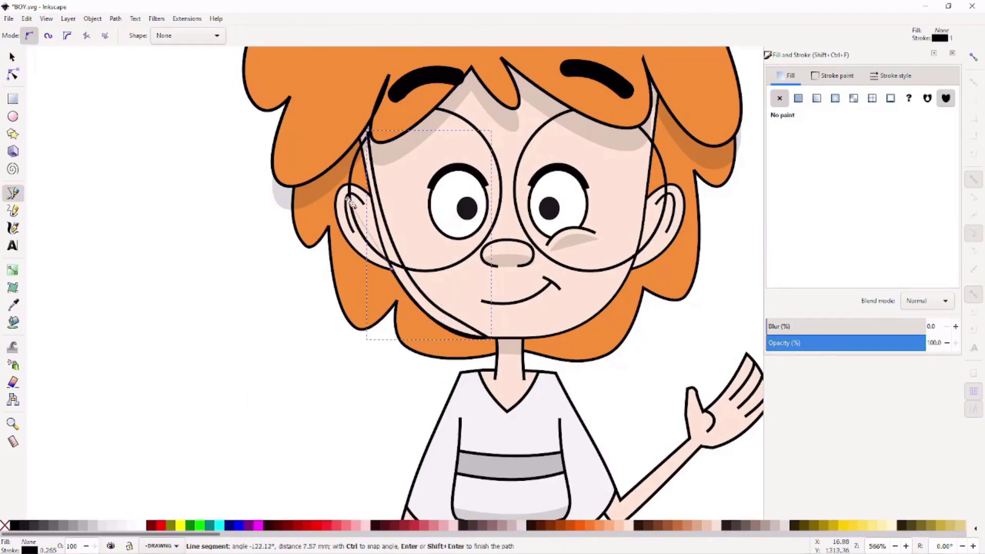
pyautogui.moveTo(350, 198); pyautogui.dragTo(361, 203)
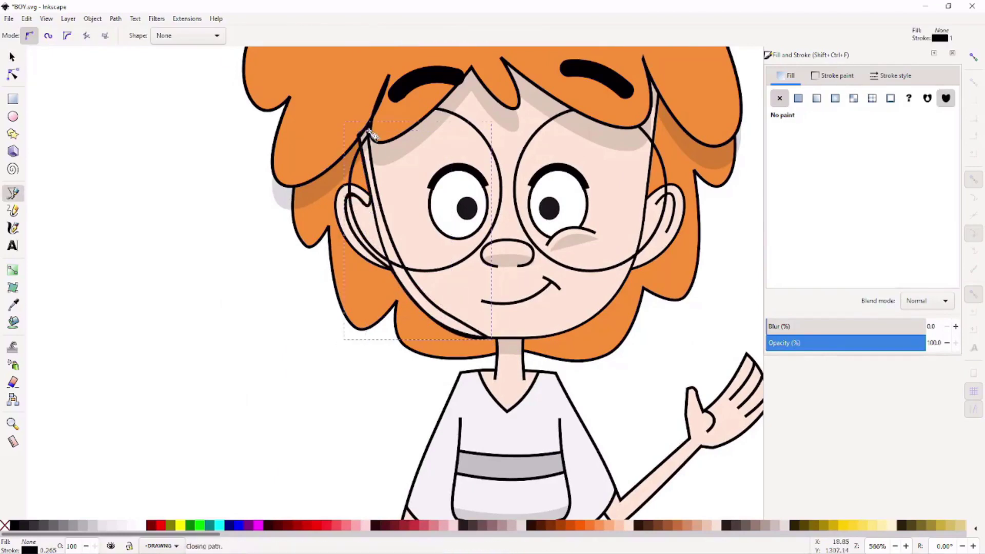
pyautogui.click(372, 135)
pyautogui.press('5')
# Add translucent shadows on the neck and down the shirt's left side
pyautogui.scroll(6, 359, 318)
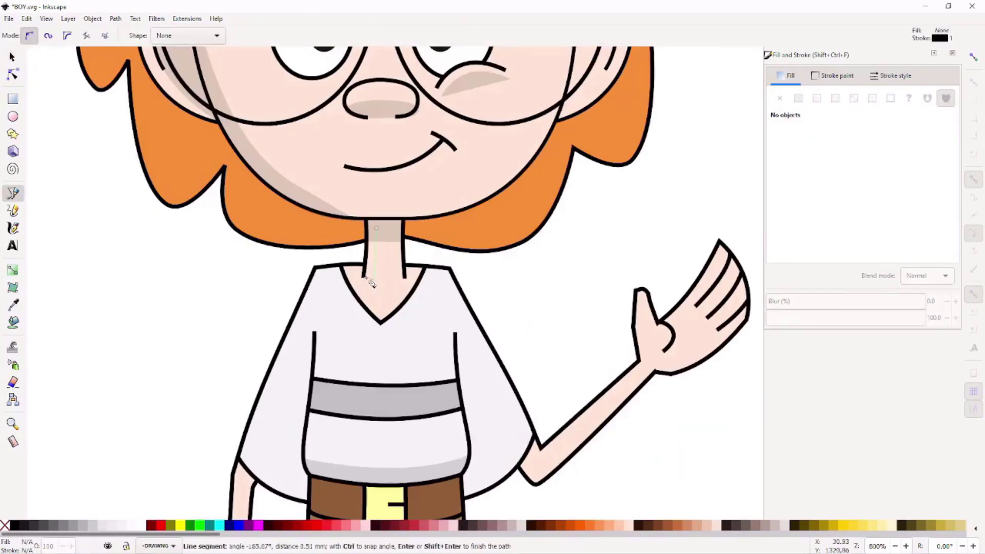
pyautogui.click(342, 266)
pyautogui.press('5')
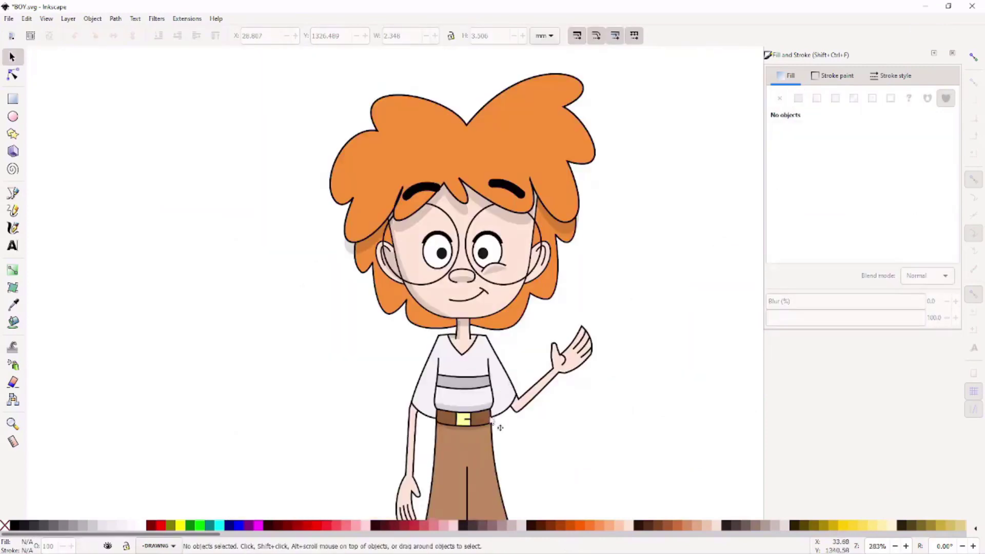
pyautogui.scroll(5, 443, 218)
pyautogui.moveTo(425, 310); pyautogui.dragTo(425, 326)
pyautogui.press('Return')
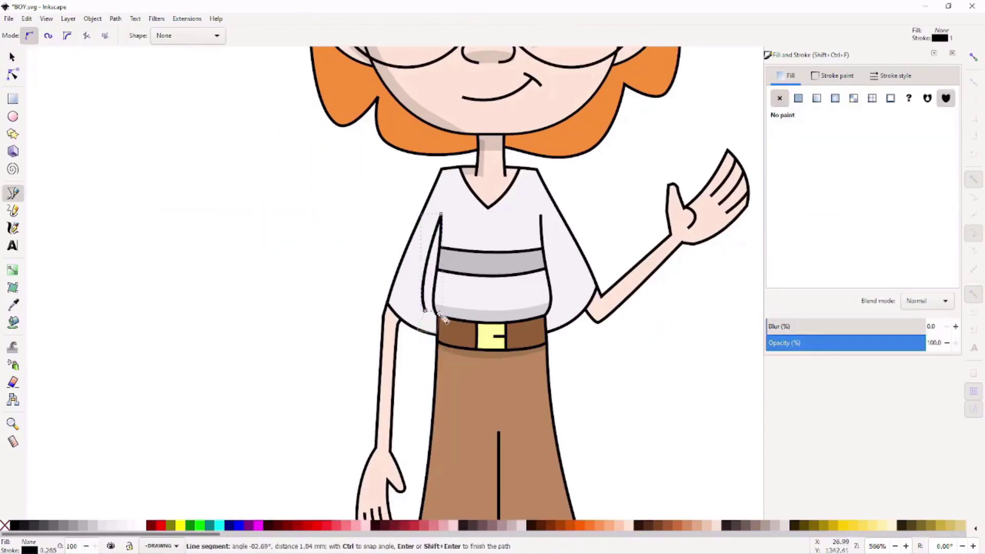
pyautogui.click(441, 216)
pyautogui.press('5')
# Shade the skirt's left side and the area beside its centre seam
pyautogui.scroll(5, 471, 237)
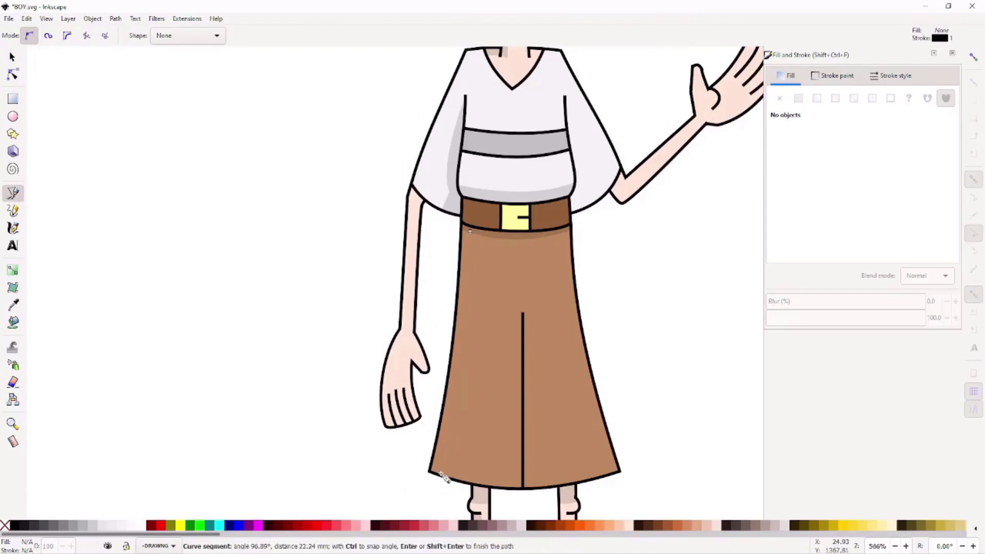
pyautogui.moveTo(442, 476); pyautogui.dragTo(442, 495)
pyautogui.press('Return')
pyautogui.scroll(3, 467, 156)
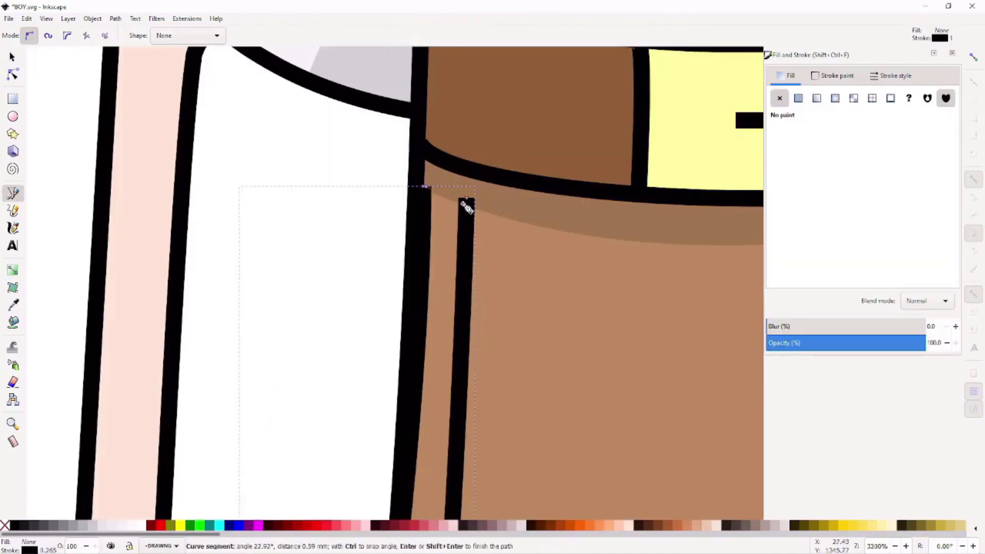
pyautogui.press('Escape')
pyautogui.scroll(-3, 367, 255)
pyautogui.click(508, 510)
pyautogui.press('Return')
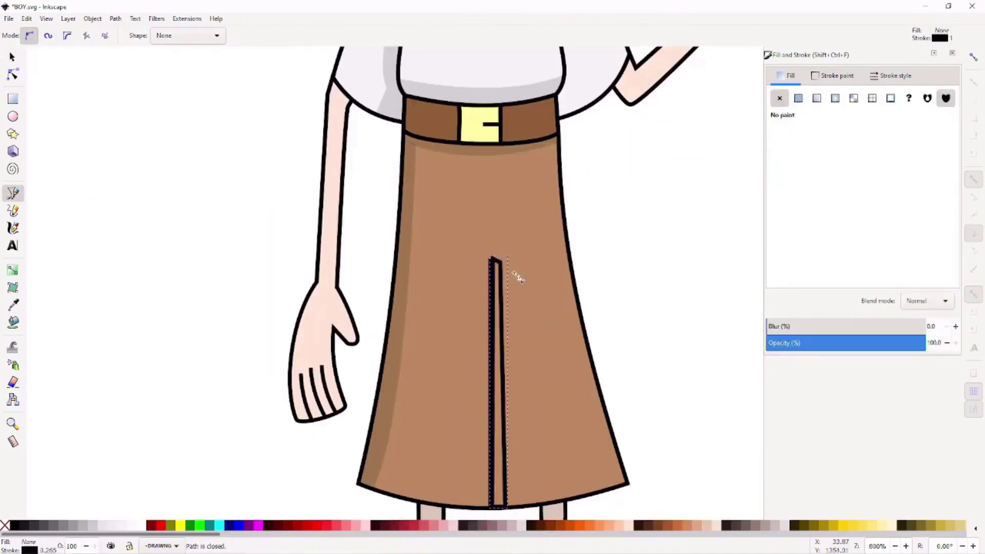
pyautogui.press('Escape')
pyautogui.press('5')
pyautogui.scroll(5, 529, 197)
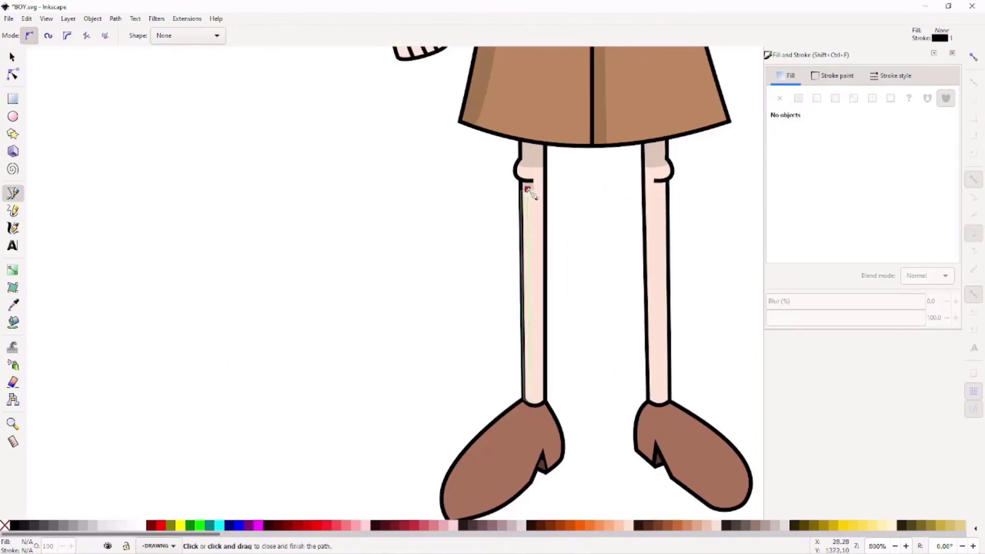
# Add shadows along both legs, pasting the shadow style with Ctrl+Shift+V
pyautogui.click(528, 190)
pyautogui.click(650, 164)
pyautogui.click(650, 163)
pyautogui.hotkey('ctrl', 'shift', 'v')
pyautogui.scroll(3, 686, 176)
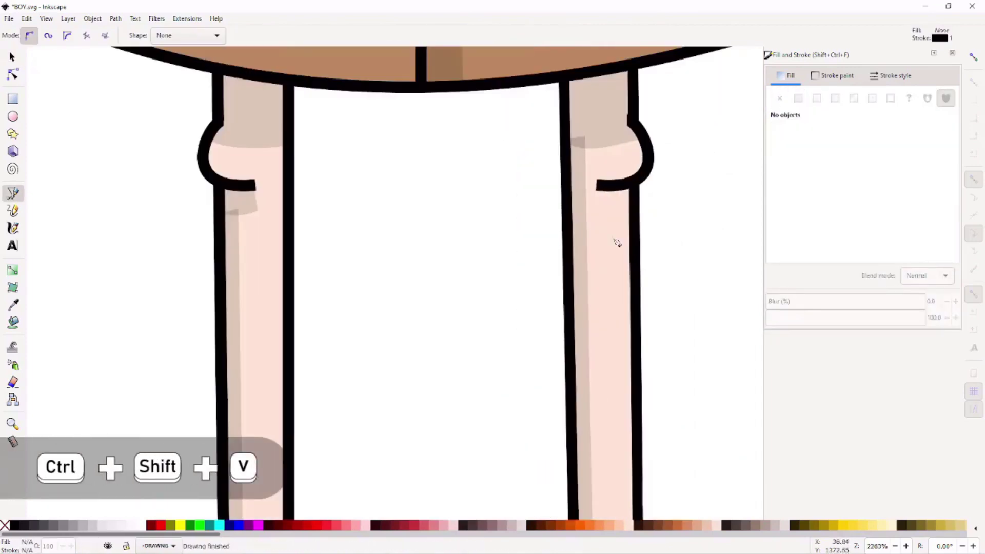
pyautogui.click(635, 188)
pyautogui.press('s')
# Scroll around the drawing to review the finished body shading
pyautogui.scroll(-5, 671, 287)
pyautogui.scroll(5, 572, 340)
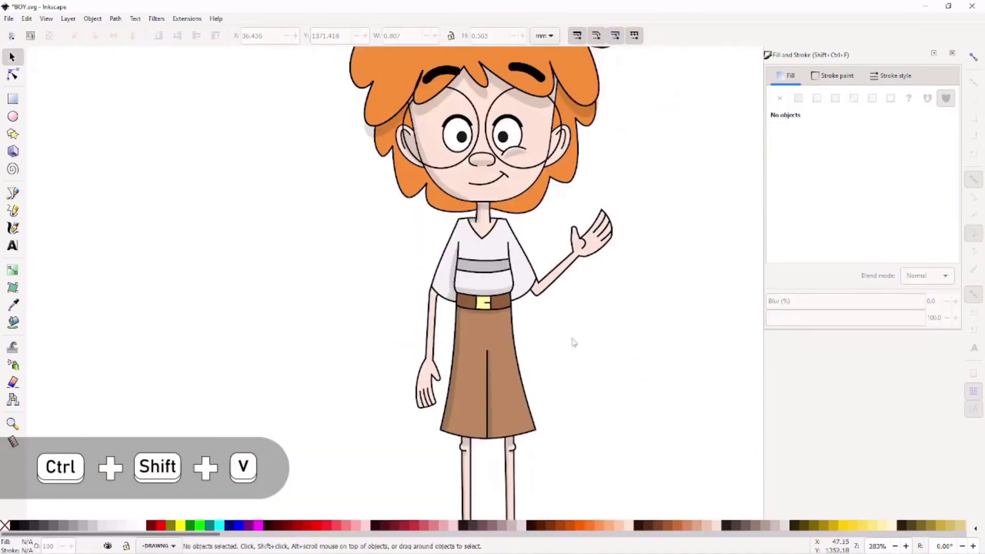
pyautogui.scroll(3, 447, 250)
pyautogui.scroll(-1, 435, 358)
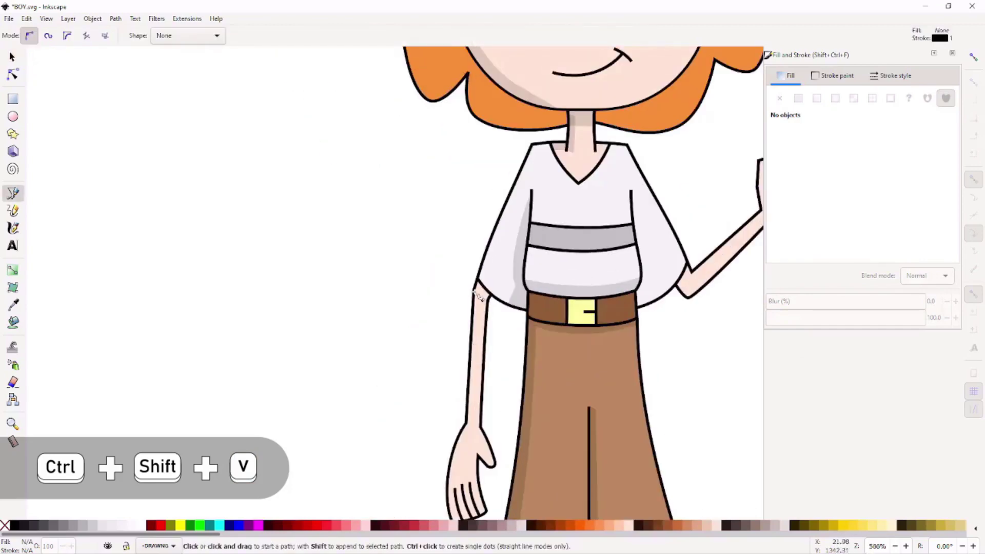
pyautogui.scroll(-2, 477, 297)
pyautogui.scroll(3, 514, 308)
pyautogui.hscroll(3, 516, 310)
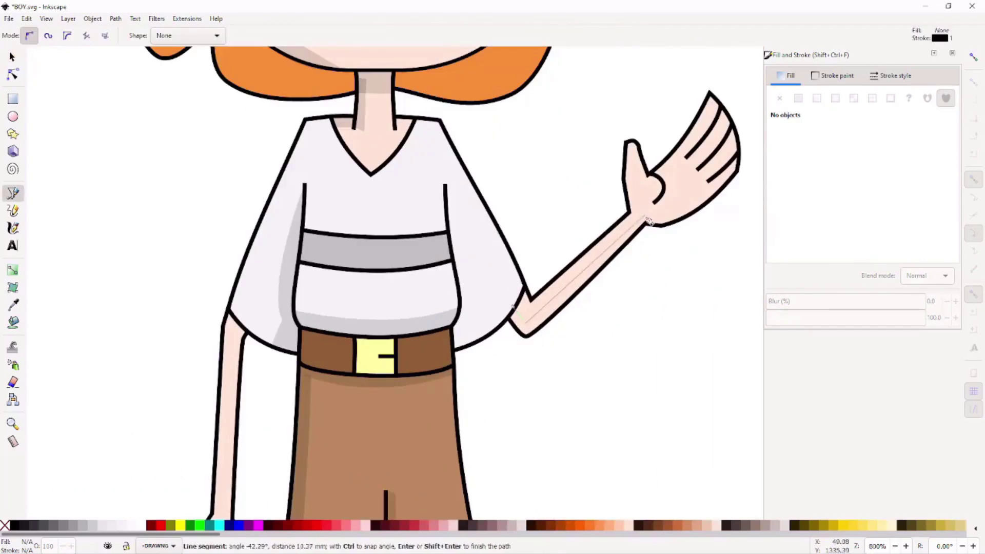
# Finish the arm shadow path, give it the translucent shadow style, and combine it with the arm
pyautogui.doubleClick(619, 354)
pyautogui.hotkey('ctrl', 'shift', 'v')
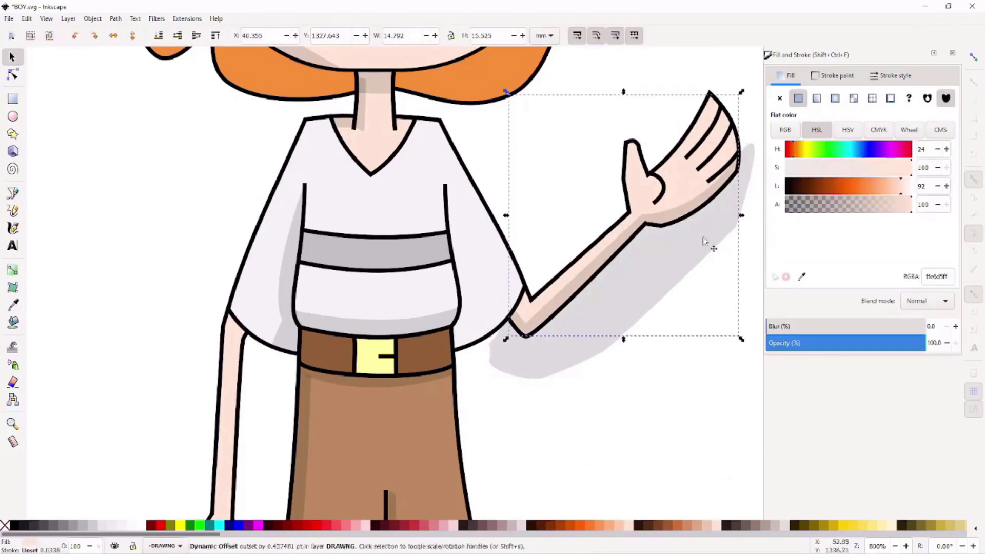
pyautogui.keyDown('shift'); pyautogui.click(713, 252); pyautogui.keyUp('shift')
pyautogui.click(116, 18)
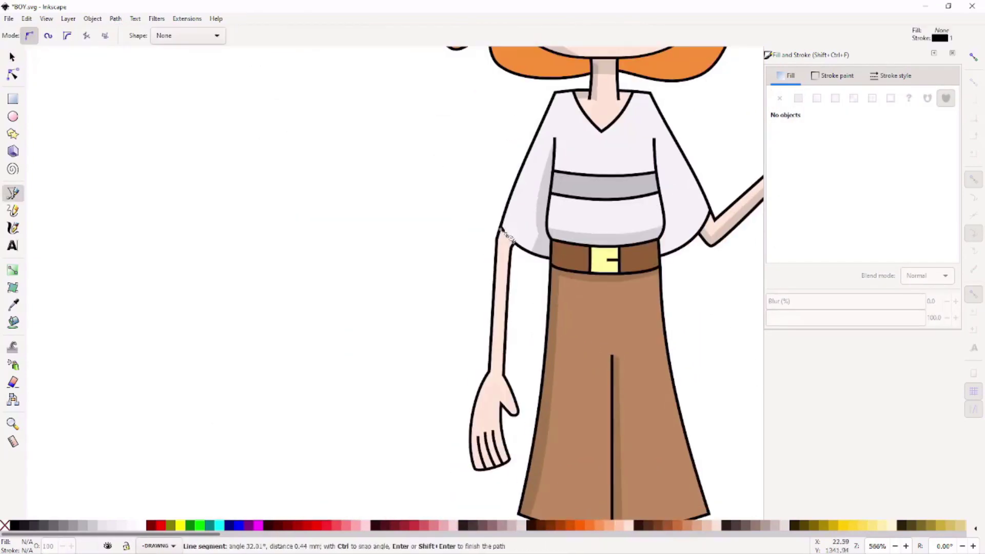
pyautogui.press('Return')
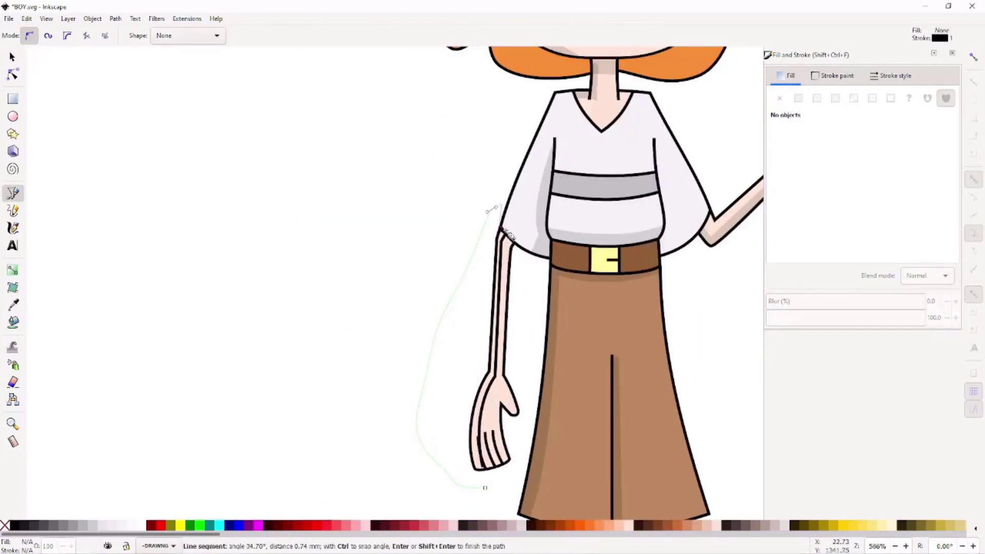
pyautogui.scroll(3, 510, 248)
pyautogui.scroll(2, 474, 177)
# Extend the arm shadow outline, fill it and move it beneath the arm
pyautogui.press('n')
pyautogui.press('b')
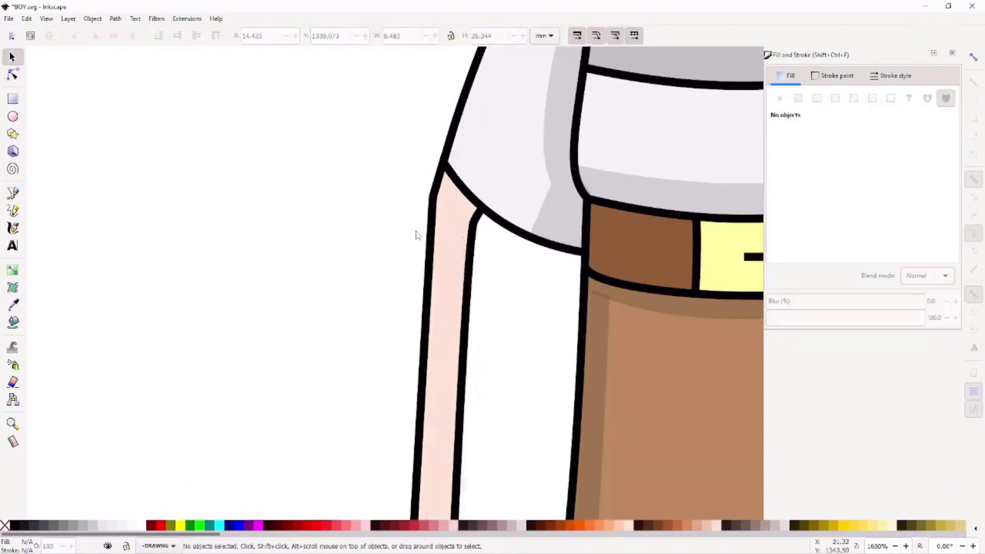
pyautogui.scroll(-5, 427, 242)
pyautogui.click(413, 464)
pyautogui.press('s')
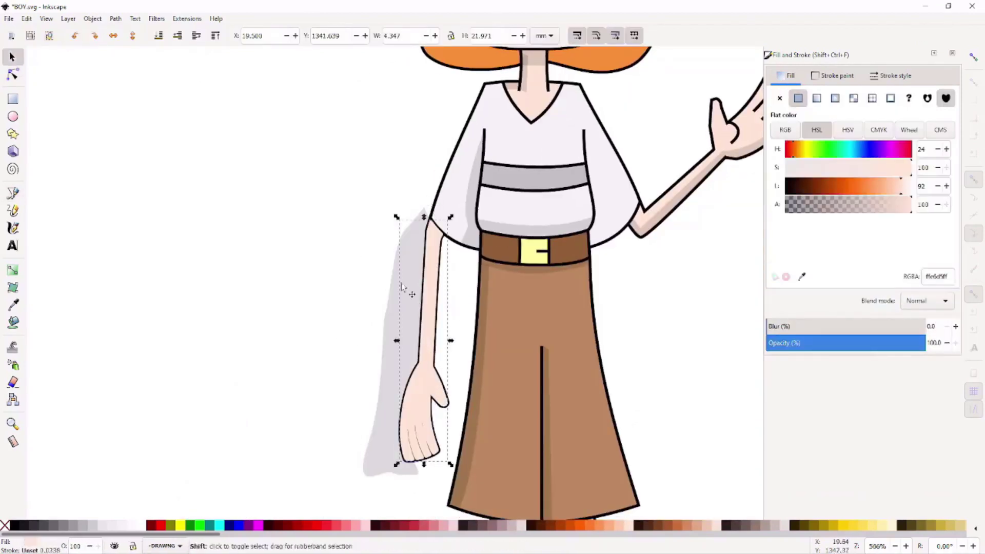
pyautogui.press('End')
pyautogui.press('Escape')
# Trace a translucent shadow shape on the shirt sleeve and adjust its nodes
pyautogui.press('b')
pyautogui.scroll(2, 627, 213)
pyautogui.hscroll(-3, 627, 214)
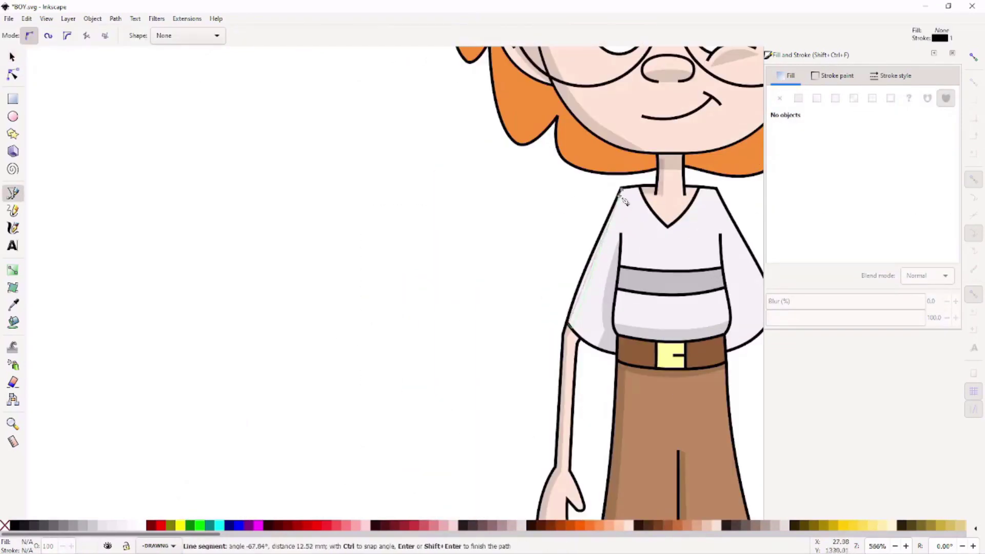
pyautogui.click(622, 192)
pyautogui.scroll(-3, 660, 360)
pyautogui.scroll(3, 529, 264)
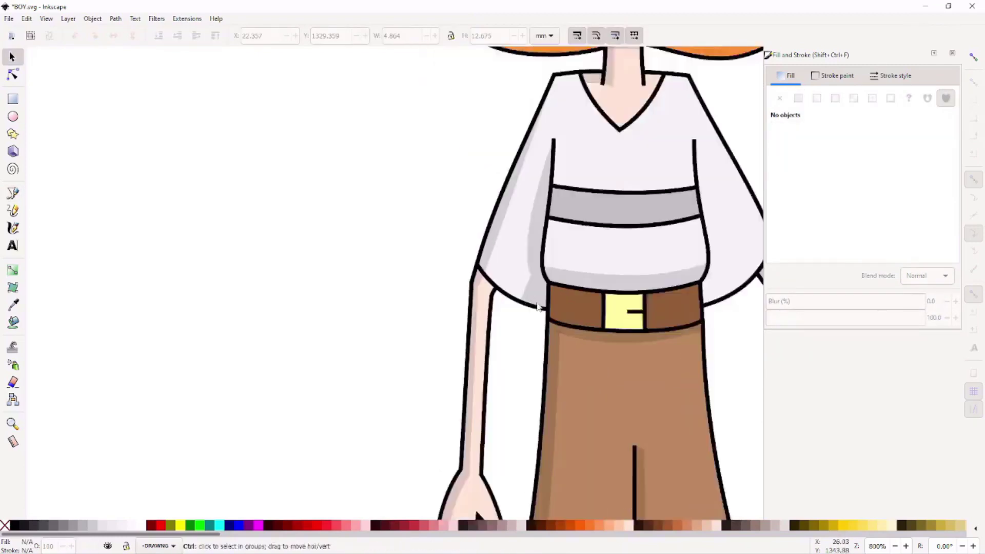
pyautogui.scroll(2, 529, 265)
pyautogui.press('n')
pyautogui.press('s')
pyautogui.press('Escape')
# Inspect the translucent arm shadow and its nodes
pyautogui.scroll(-3, 553, 359)
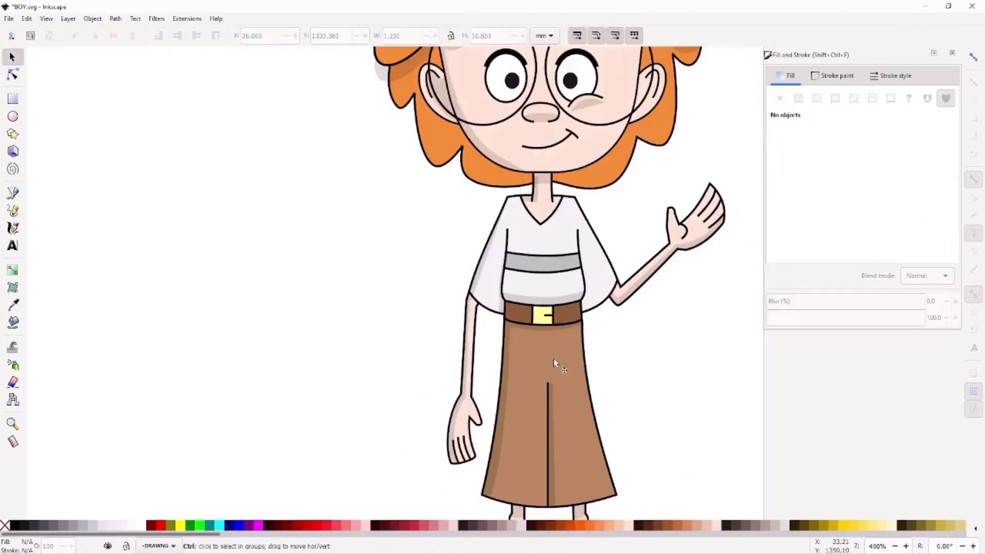
pyautogui.scroll(-3, 681, 380)
pyautogui.scroll(5, 626, 265)
pyautogui.press('n')
pyautogui.click(589, 232)
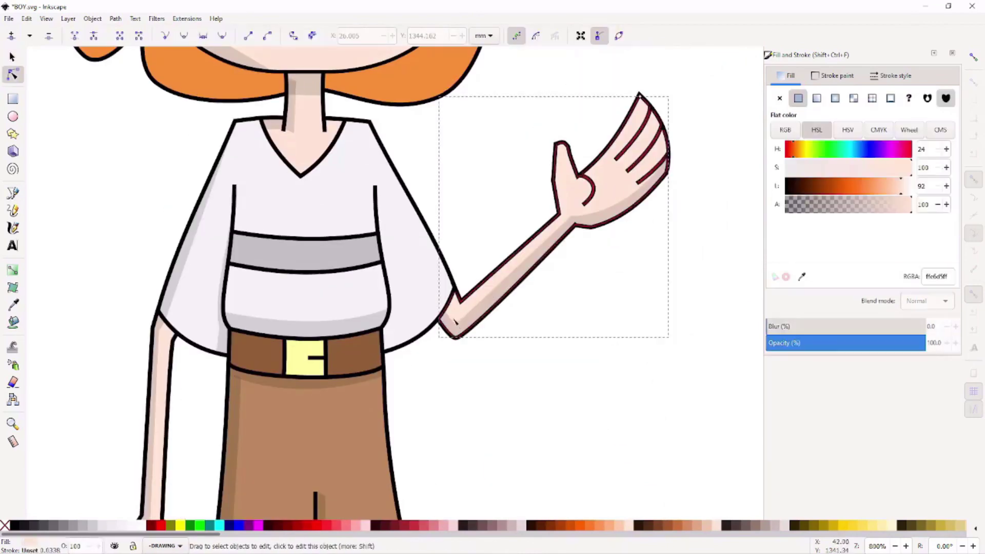
pyautogui.press('b')
pyautogui.press('Escape')
pyautogui.scroll(-5, 426, 380)
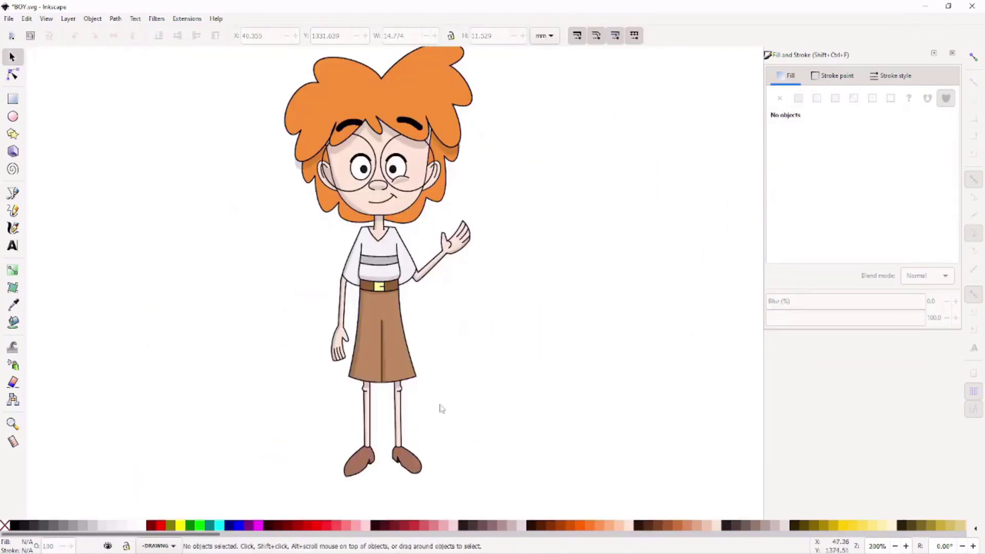
pyautogui.scroll(5, 389, 321)
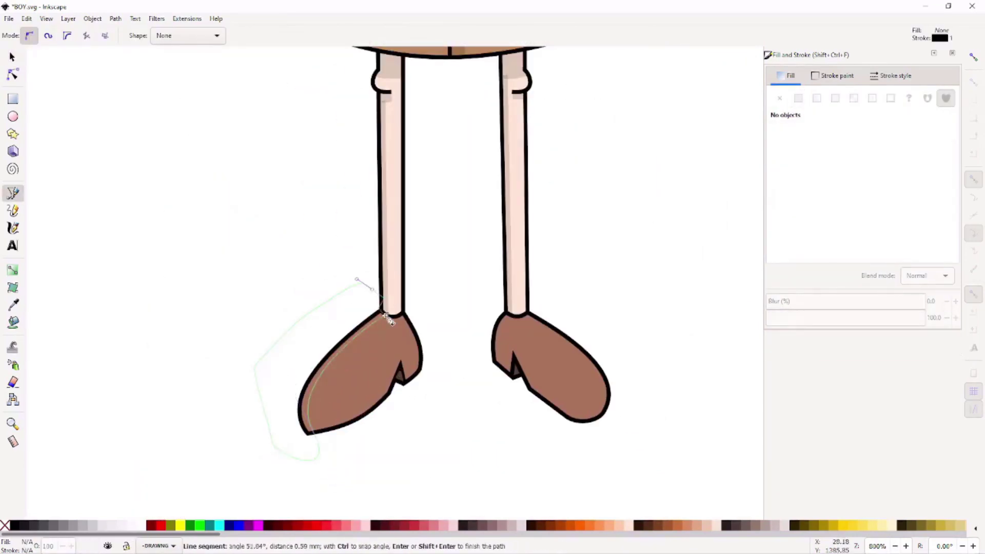
# Close the left shoe shadow, fill it translucent black and clip it to the left shoe
pyautogui.click(389, 319)
pyautogui.press('s')
pyautogui.keyDown('shift'); pyautogui.click(349, 359); pyautogui.keyUp('shift')
pyautogui.hotkey('ctrl', '*')
pyautogui.press('n')
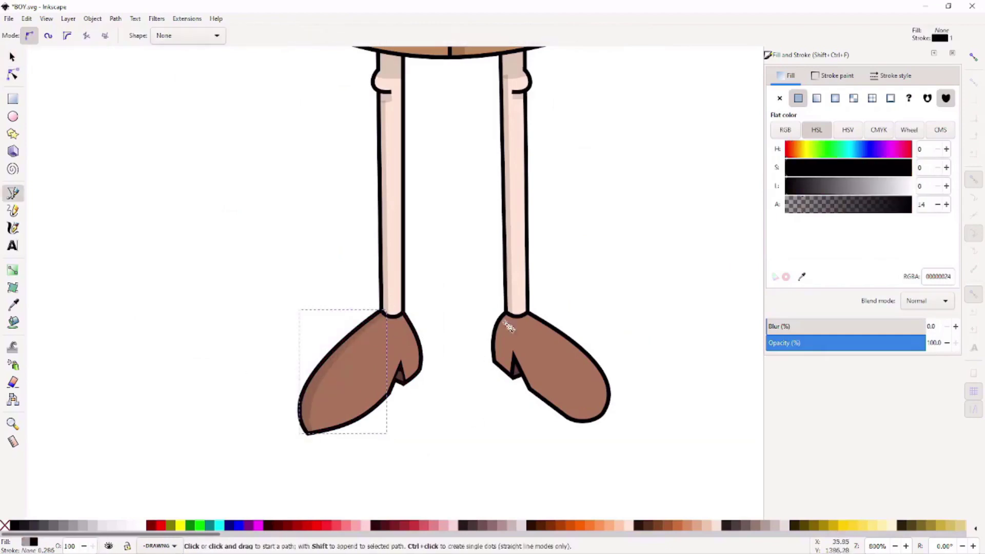
# Trace a translucent shadow on the right shoe and clip it to that shoe
pyautogui.click(506, 314)
pyautogui.click(512, 353)
pyautogui.press('Return')
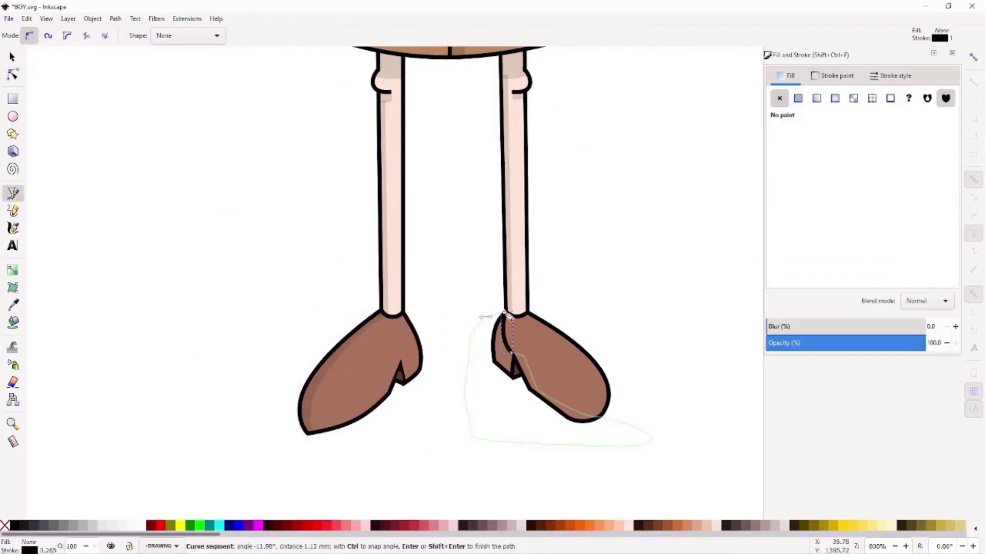
pyautogui.click(508, 316)
pyautogui.press('Escape')
pyautogui.press('5')
pyautogui.scroll(3, 568, 323)
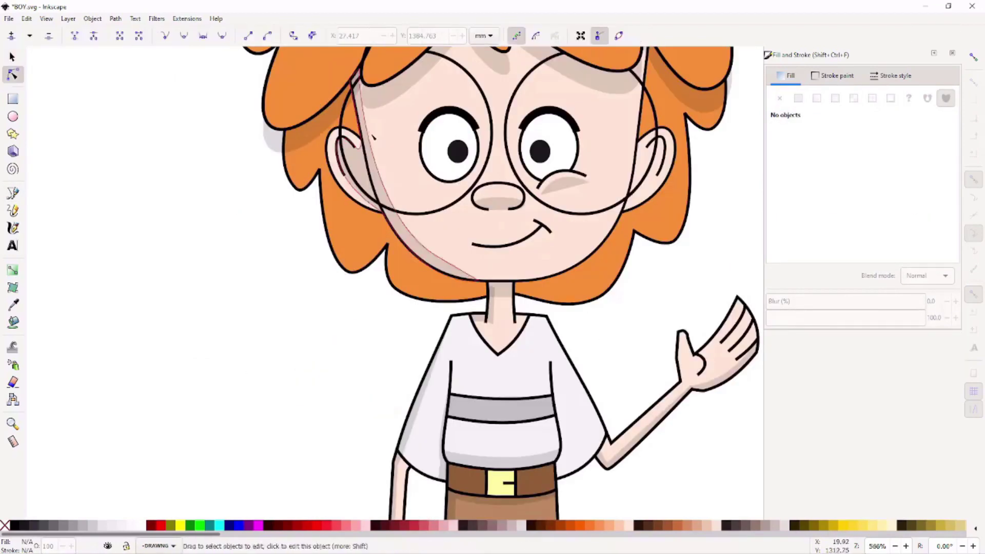
pyautogui.press('Escape')
pyautogui.press('s')
pyautogui.press('5')
pyautogui.scroll(-1, 529, 380)
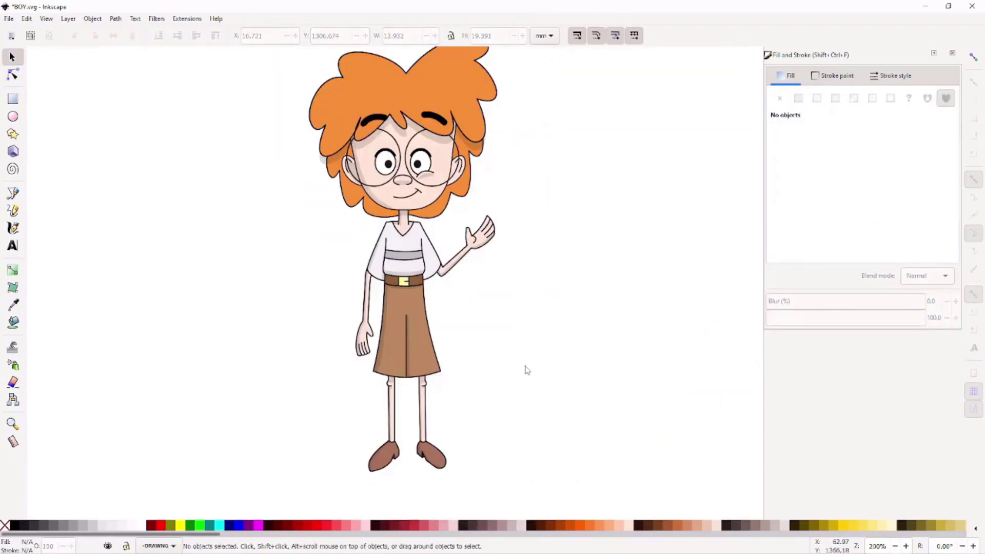
# Zoom in from the neck to the face to prepare the eye shadows
pyautogui.click(416, 231)
pyautogui.scroll(4, 416, 232)
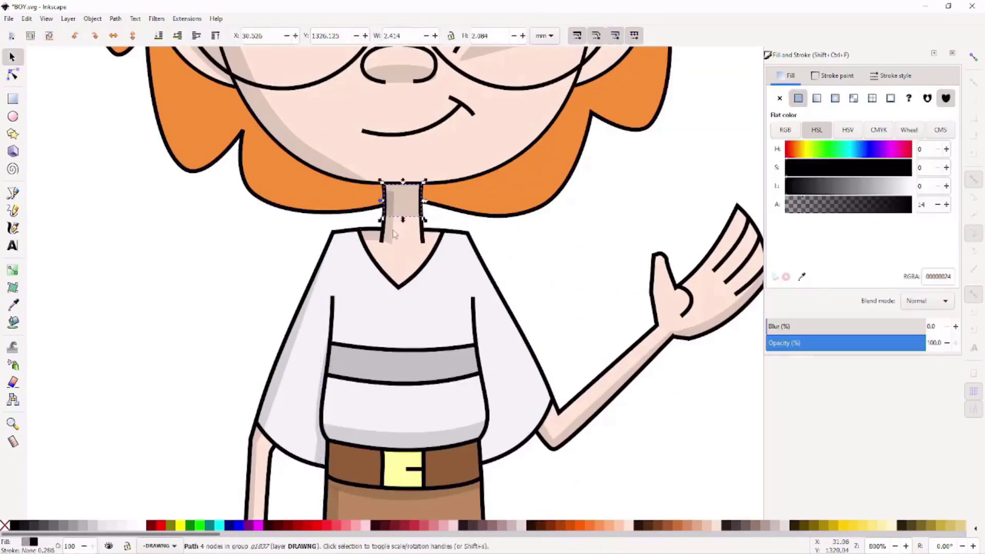
pyautogui.press('Escape')
pyautogui.press('5')
pyautogui.scroll(3, 495, 386)
pyautogui.scroll(-2, 420, 399)
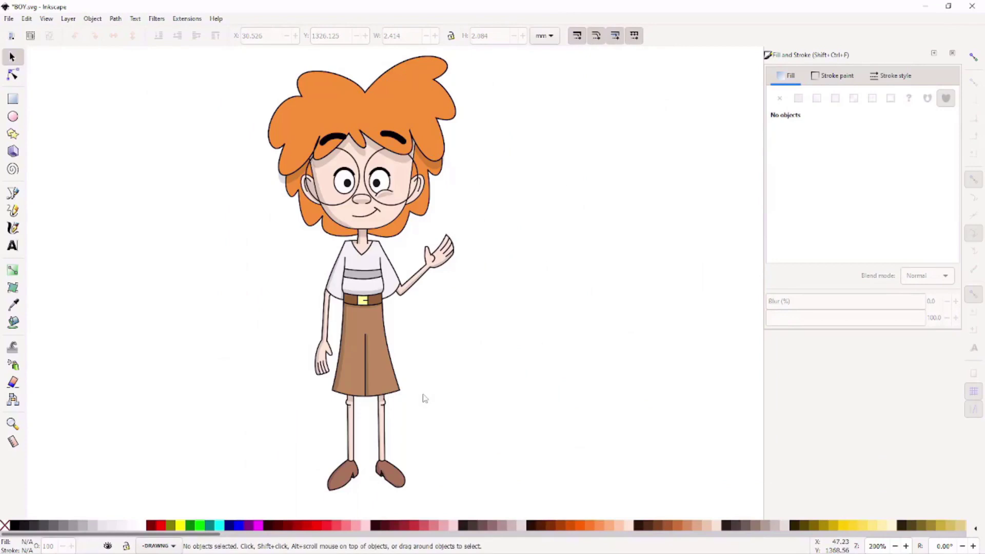
pyautogui.scroll(2, 365, 206)
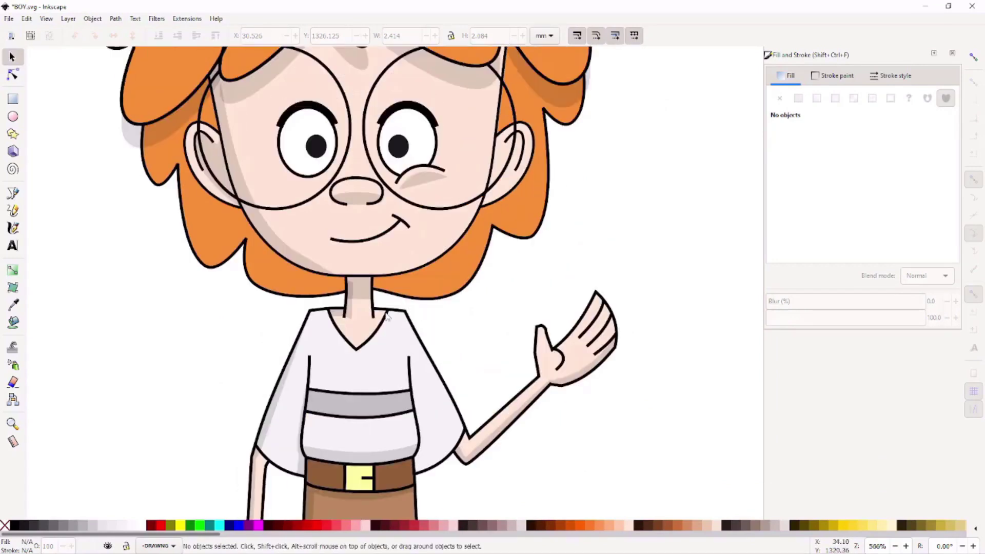
pyautogui.press('b')
pyautogui.scroll(2, 308, 247)
# Draw a curved translucent shadow along the lower edge of the left eye
pyautogui.click(276, 255)
pyautogui.moveTo(350, 284); pyautogui.dragTo(359, 292)
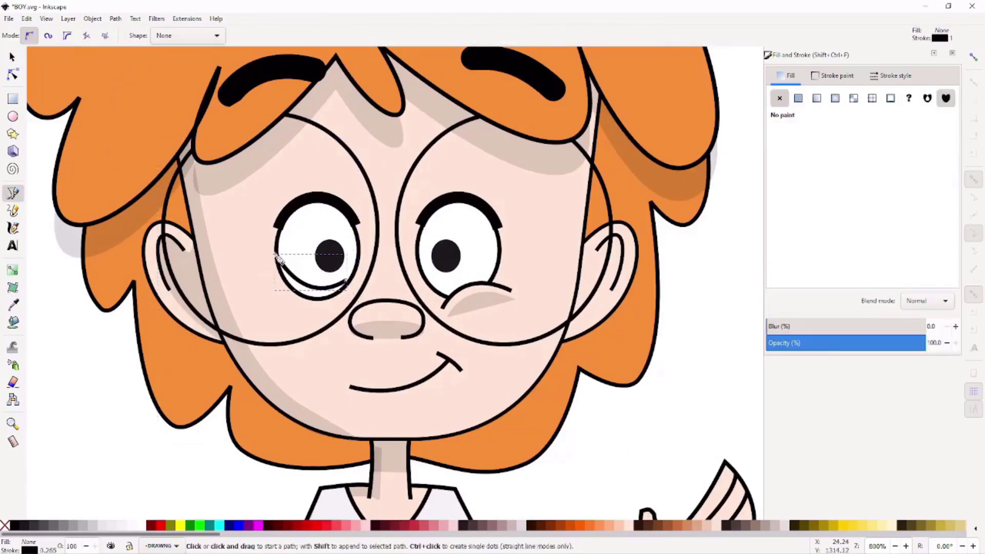
pyautogui.press('n')
pyautogui.scroll(2, 337, 294)
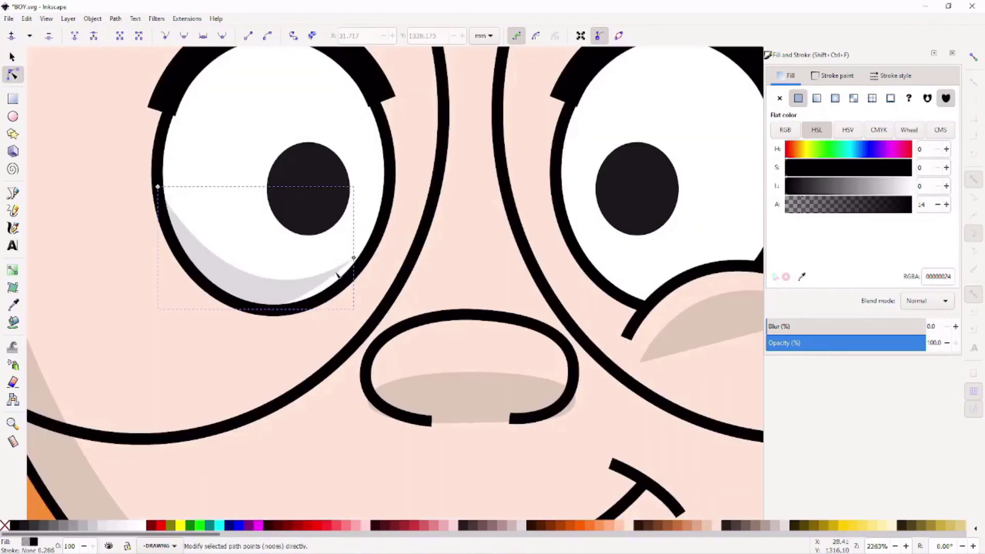
pyautogui.press('s')
pyautogui.press('Escape')
pyautogui.press('b')
pyautogui.scroll(-1, 433, 298)
# Trace a shadow under the right eye, then delete it as unwanted
pyautogui.moveTo(482, 247); pyautogui.dragTo(516, 176)
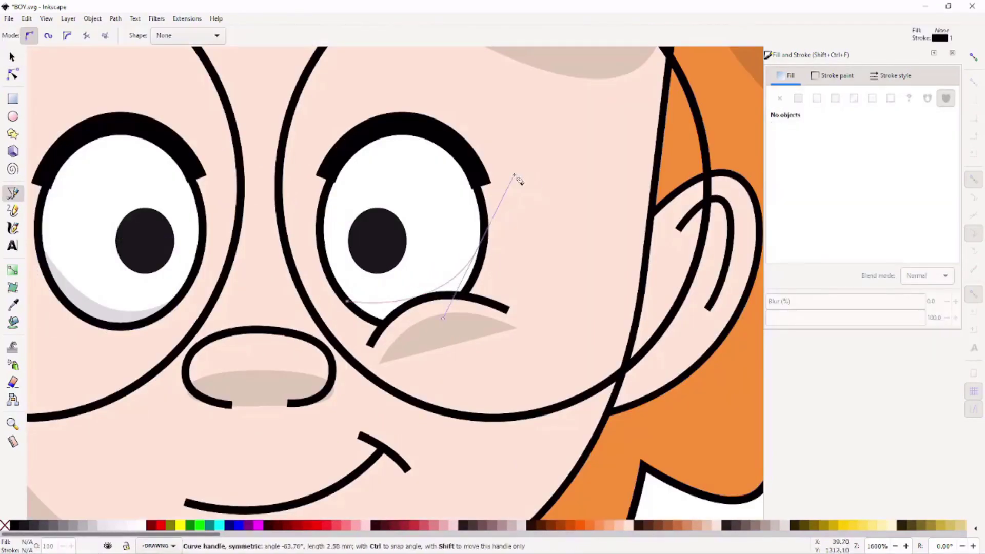
pyautogui.press('Return')
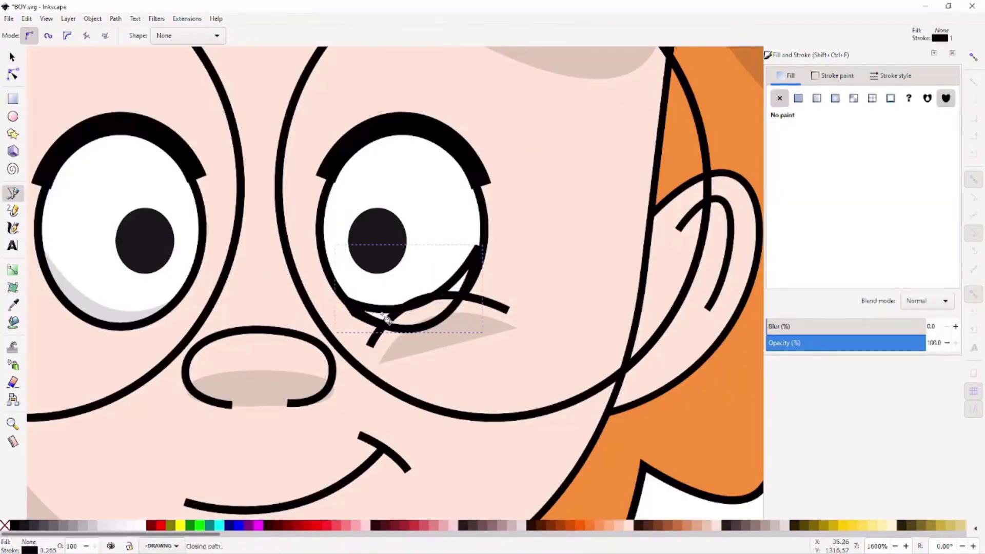
pyautogui.click(385, 317)
pyautogui.press('s')
pyautogui.press('Delete')
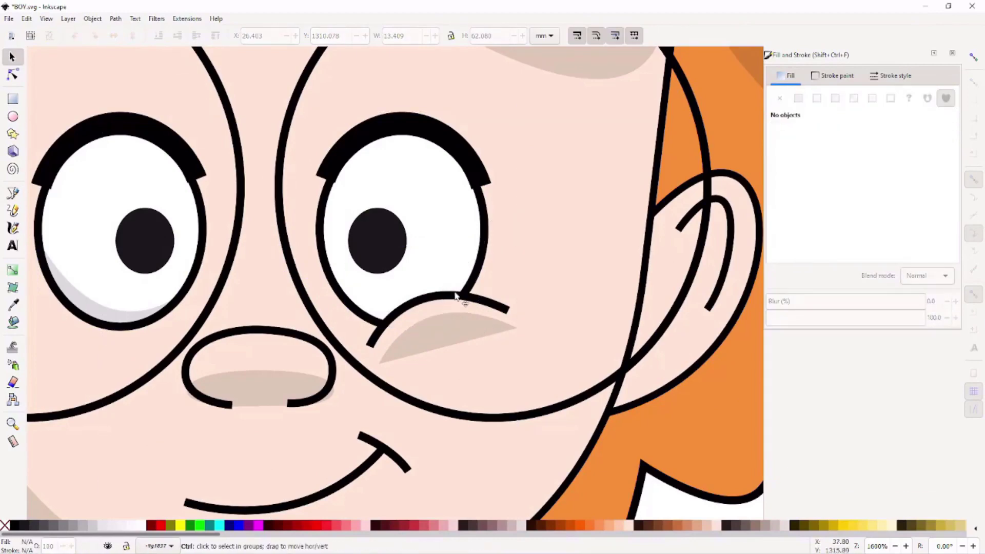
pyautogui.keyDown('ctrl'); pyautogui.click(455, 296); pyautogui.keyUp('ctrl')
pyautogui.scroll(-3, 522, 363)
# Pen-draw a dark-brown back-hair shape and move it into place
pyautogui.scroll(-2, 433, 348)
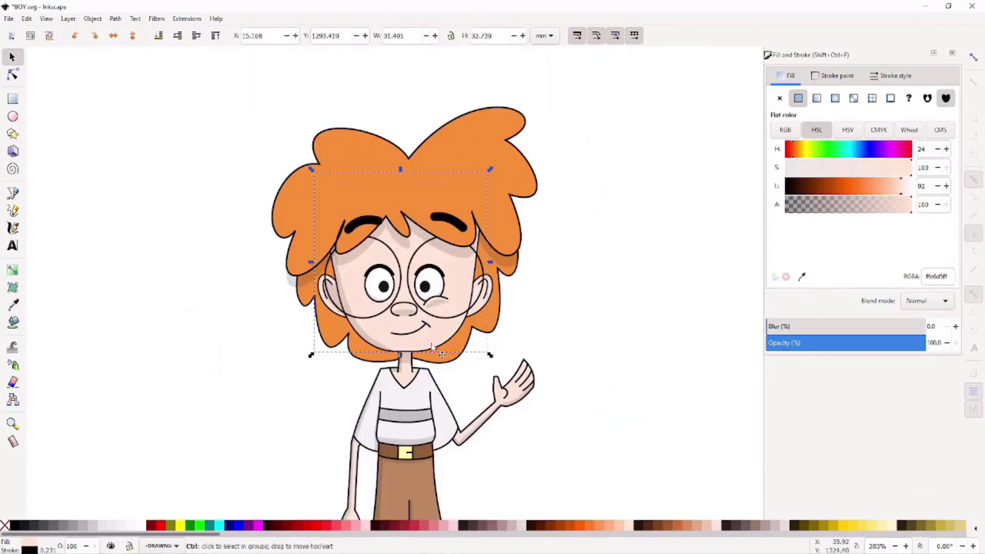
pyautogui.click(515, 323)
pyautogui.scroll(-3, 561, 286)
pyautogui.scroll(5, 475, 285)
pyautogui.click(475, 285)
pyautogui.press('b')
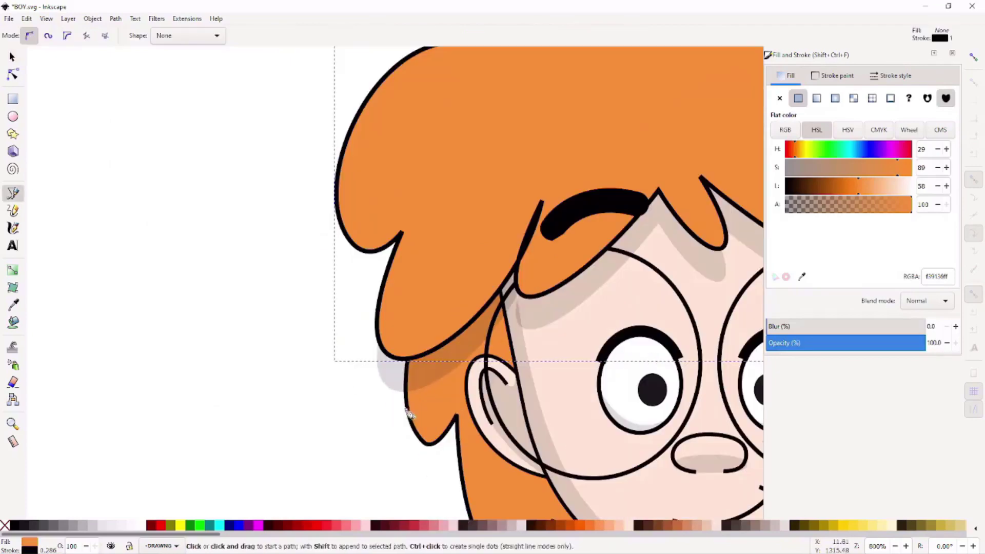
pyautogui.click(414, 347)
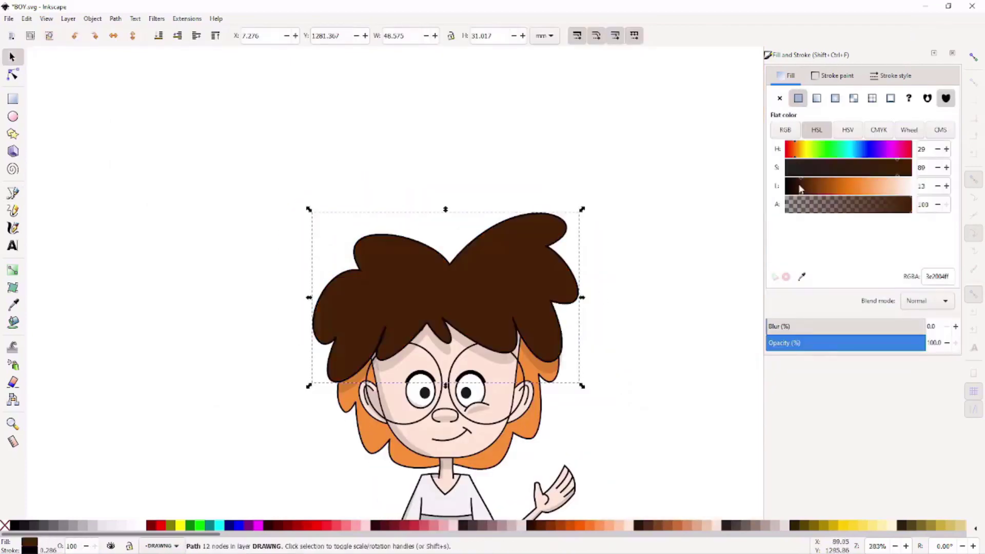
pyautogui.moveTo(403, 292); pyautogui.dragTo(398, 287)
# Reshape the brown hair's top and raise the orange hair above it
pyautogui.press('n')
pyautogui.moveTo(459, 265); pyautogui.dragTo(455, 263)
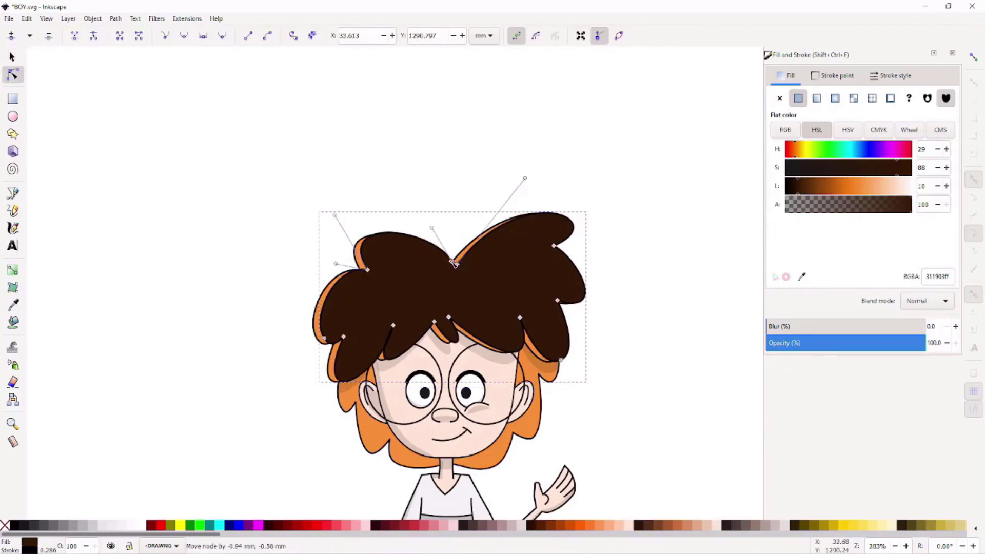
pyautogui.press('s')
pyautogui.keyDown('alt'); pyautogui.click(541, 331); pyautogui.keyUp('alt')
pyautogui.press('pageup')
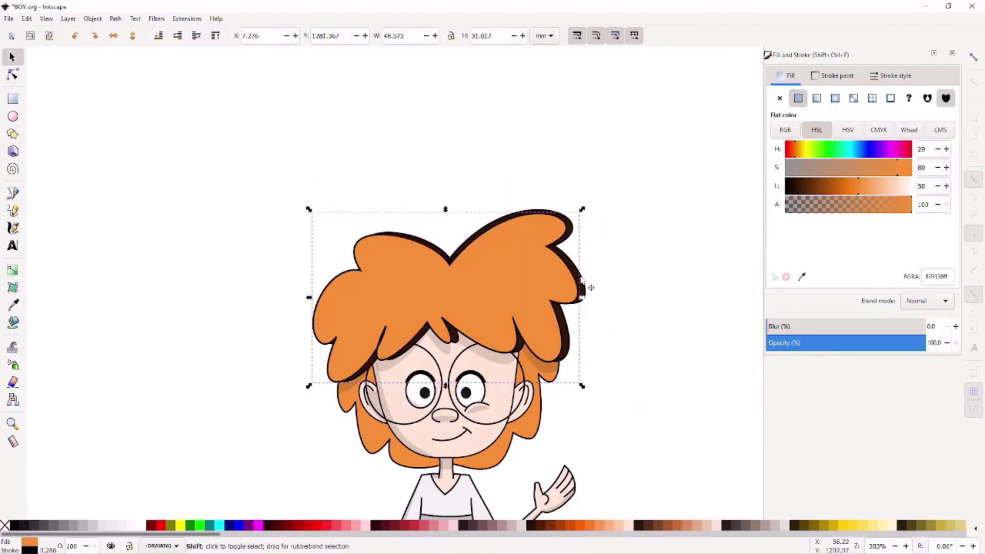
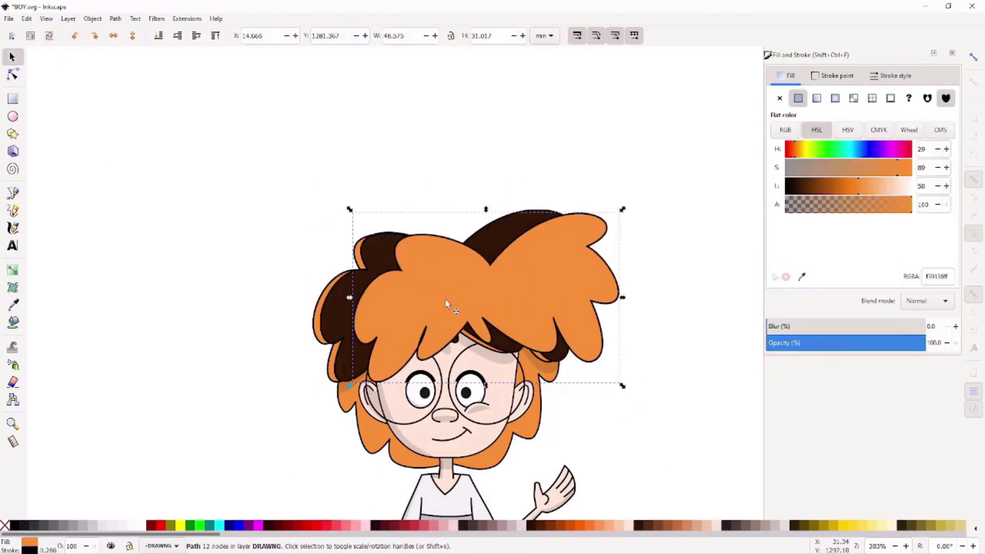
# Raise the dark brown hair one level and select the orange hair shape
pyautogui.keyDown('alt'); pyautogui.click(438, 270); pyautogui.keyUp('alt')
pyautogui.press('pageup')
pyautogui.keyDown('alt'); pyautogui.click(326, 322); pyautogui.keyUp('alt')
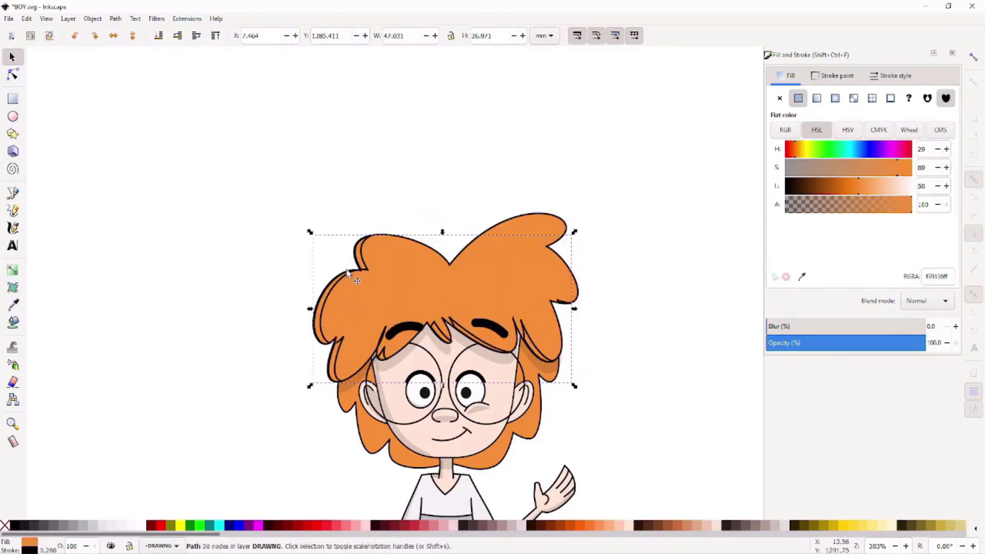
# Select the translucent hair shadow path for node editing
pyautogui.press('Escape')
pyautogui.press('n')
pyautogui.scroll(3, 400, 277)
pyautogui.click(400, 277)
pyautogui.scroll(2, 401, 277)
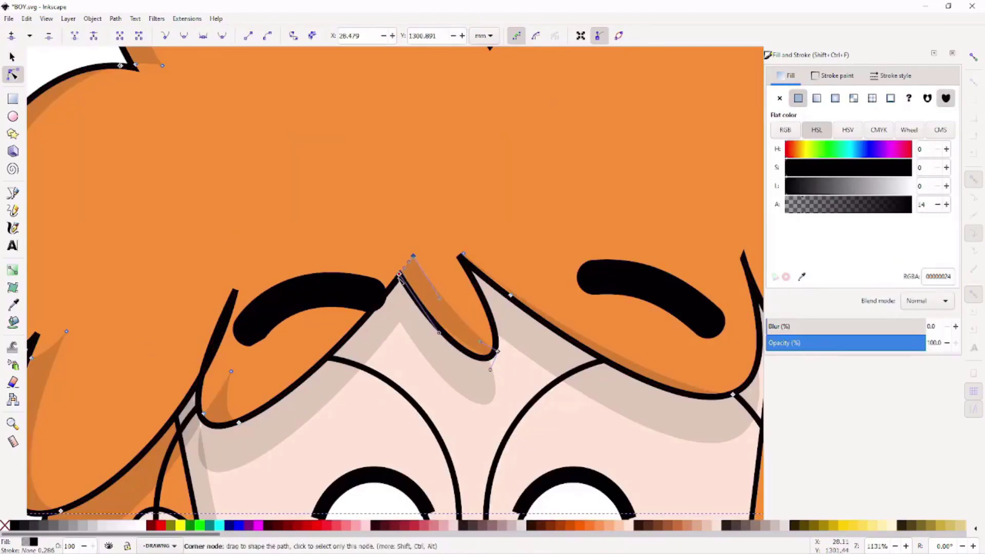
pyautogui.scroll(-2, 400, 276)
pyautogui.scroll(-3, 360, 333)
pyautogui.scroll(3, 352, 388)
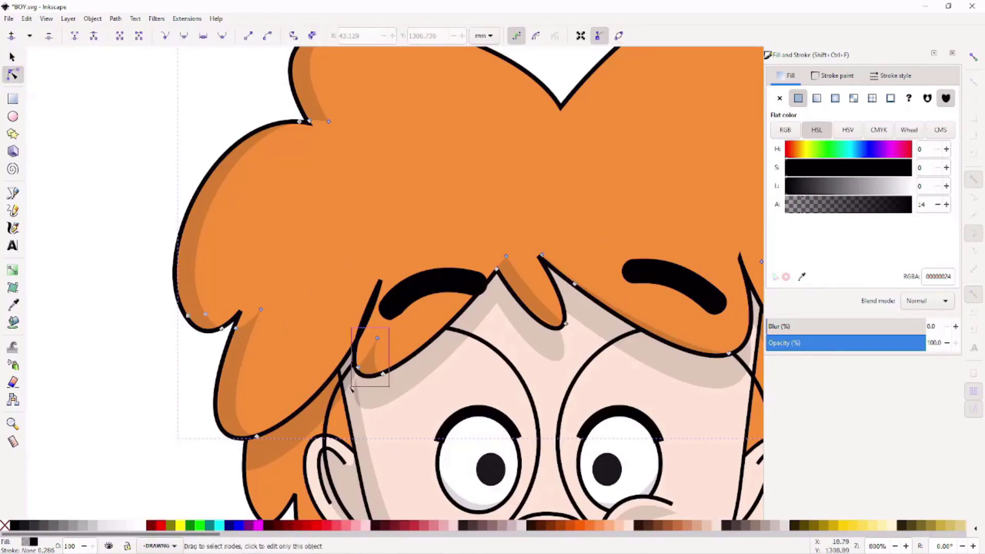
# Nudge the notch node of the hair outline slightly down and right
pyautogui.click(352, 353)
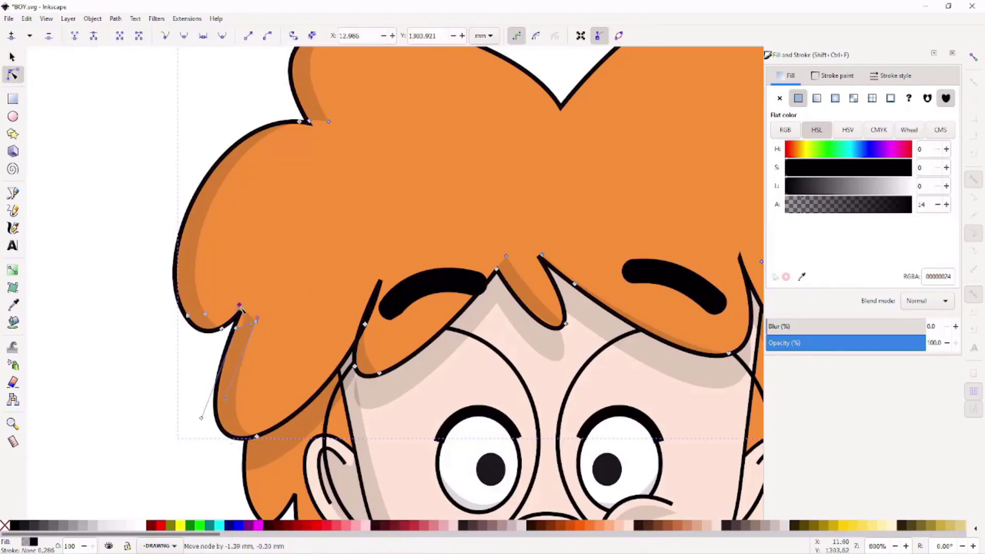
pyautogui.scroll(-3, 237, 326)
pyautogui.scroll(5, 256, 303)
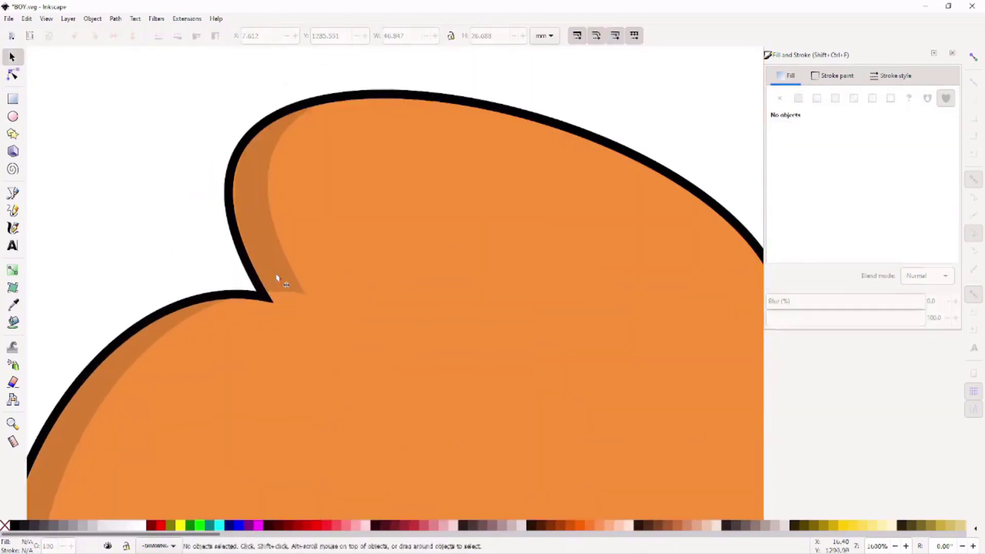
pyautogui.click(262, 300)
pyautogui.moveTo(262, 300); pyautogui.dragTo(265, 304)
pyautogui.scroll(-3, 264, 304)
pyautogui.scroll(4, 419, 327)
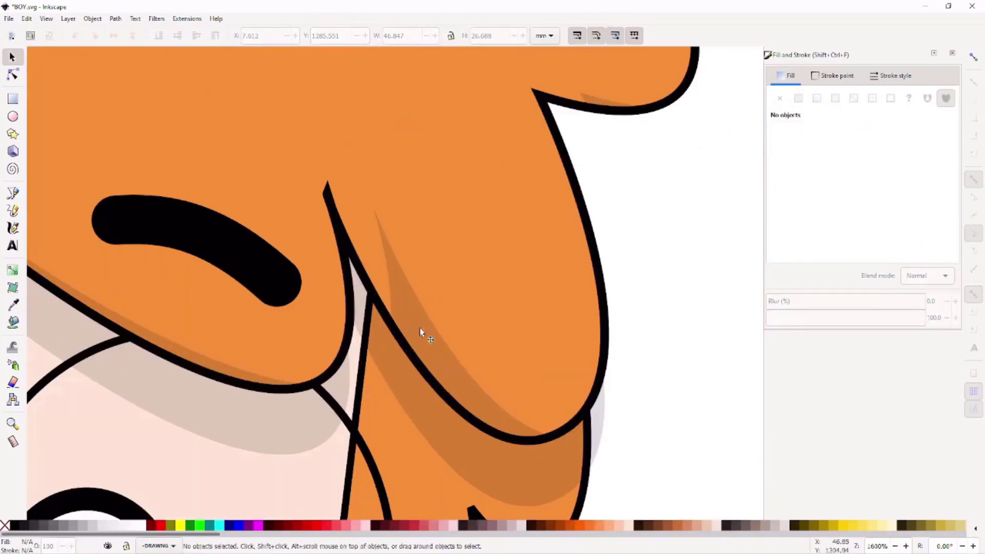
# Reshape the shading band on the hair tuft and select several hair shading paths
pyautogui.click(352, 175)
pyautogui.moveTo(352, 174); pyautogui.dragTo(326, 197)
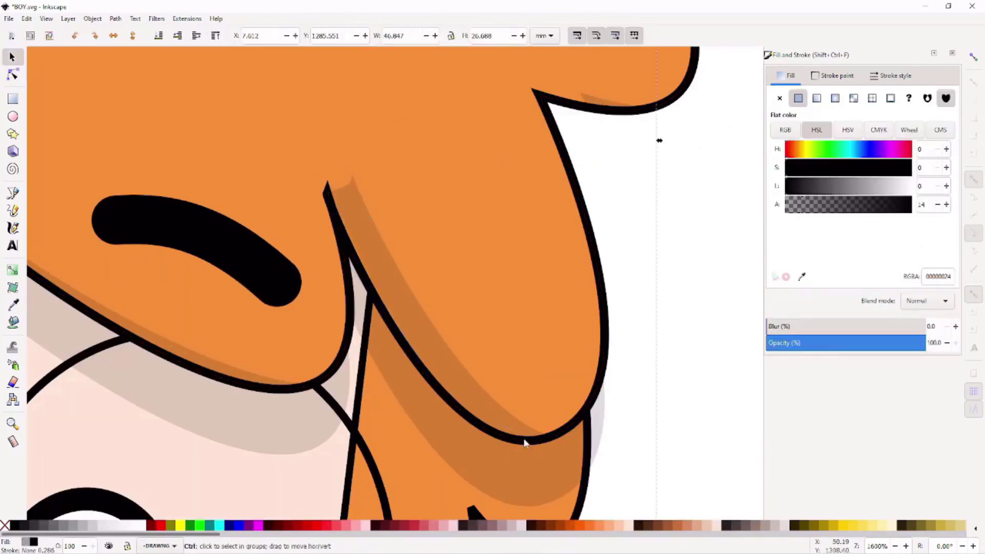
pyautogui.hscroll(5, 523, 439)
pyautogui.press('b')
pyautogui.click(563, 223)
pyautogui.click(590, 344)
pyautogui.click(536, 403)
pyautogui.click(489, 405)
# Clear the selection and open the neck shading path for node editing
pyautogui.press('Escape')
pyautogui.scroll(-5, 537, 387)
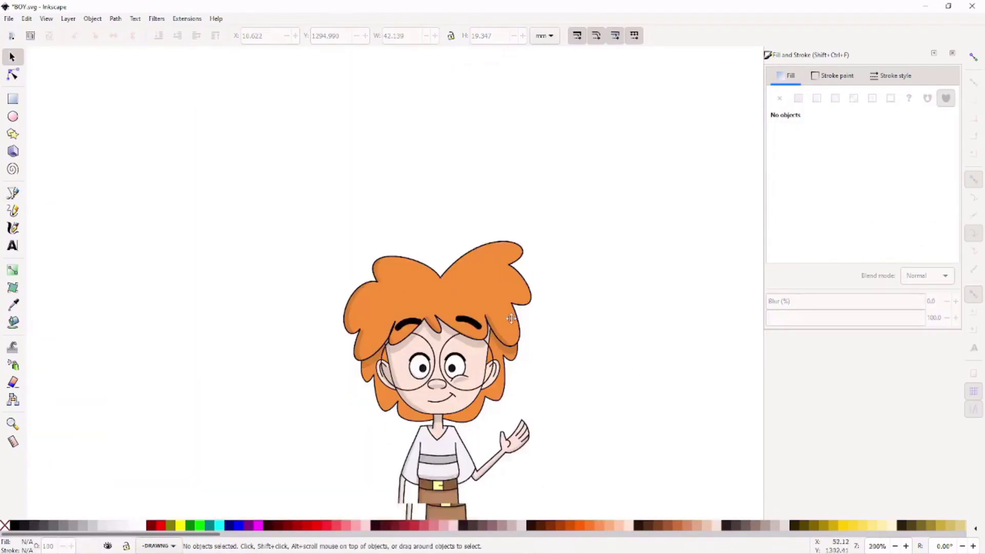
pyautogui.scroll(1, 485, 280)
pyautogui.scroll(3, 485, 280)
pyautogui.scroll(-2, 407, 192)
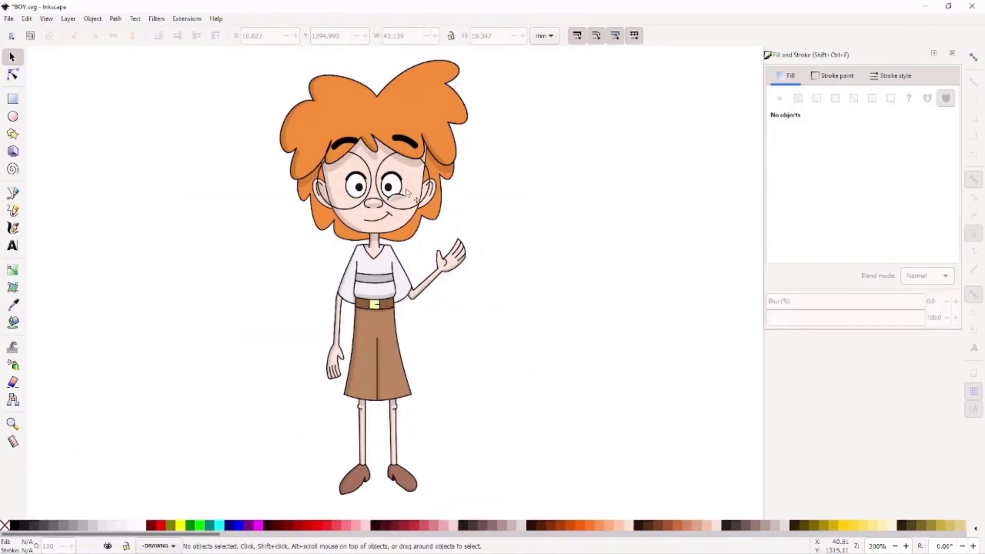
pyautogui.scroll(3, 315, 159)
pyautogui.scroll(2, 338, 221)
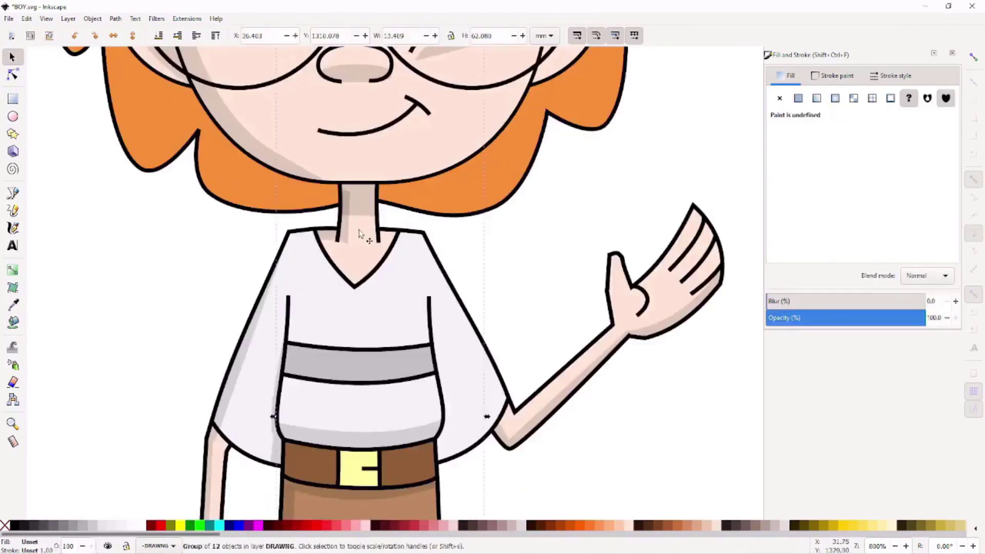
pyautogui.doubleClick(345, 198)
pyautogui.scroll(-1, 340, 275)
pyautogui.scroll(3, 286, 385)
pyautogui.scroll(-3, 176, 392)
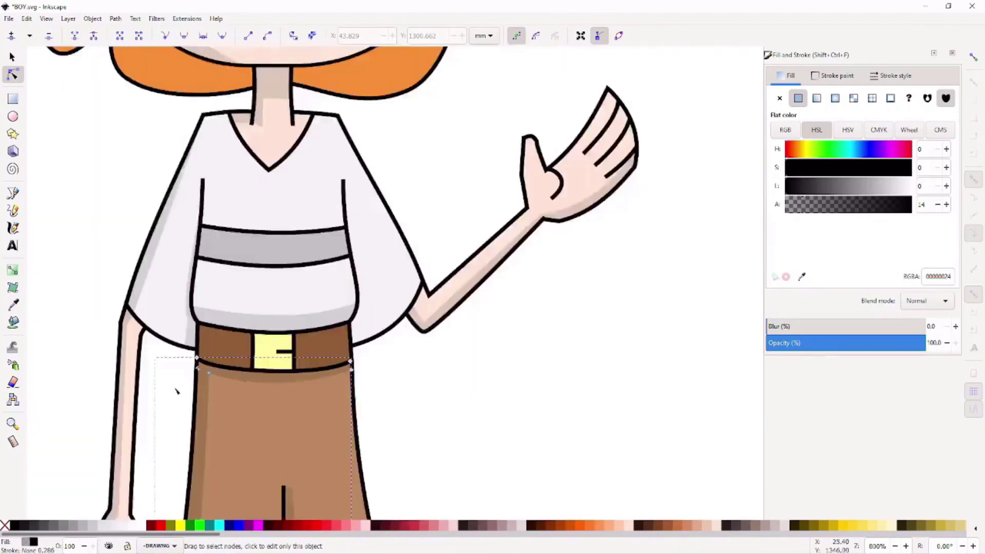
pyautogui.scroll(2, 347, 282)
pyautogui.scroll(3, 188, 382)
# Select the leg shading shape to check it, then deselect everything
pyautogui.click(188, 381)
pyautogui.scroll(-3, 222, 292)
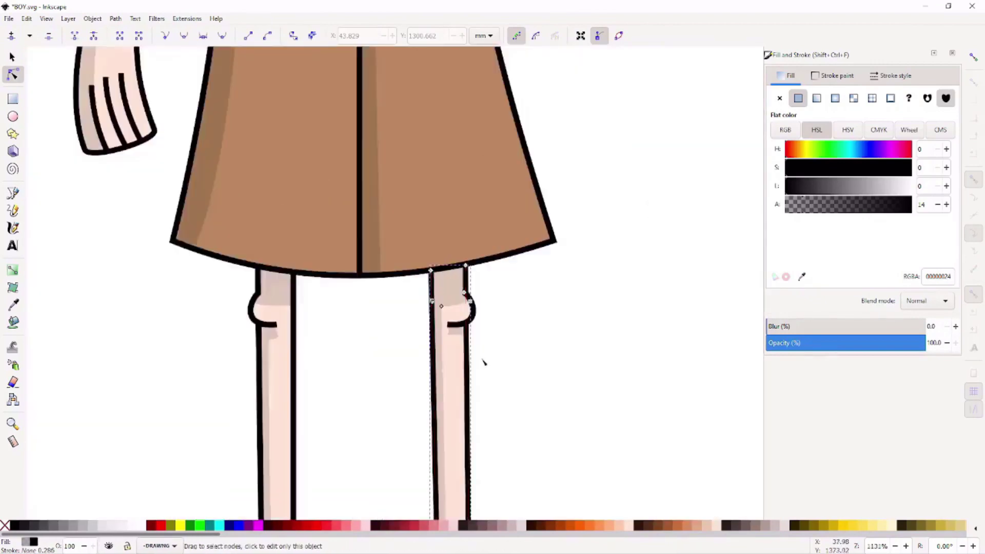
pyautogui.scroll(-2, 328, 310)
pyautogui.scroll(-2, 437, 329)
pyautogui.scroll(2, 398, 155)
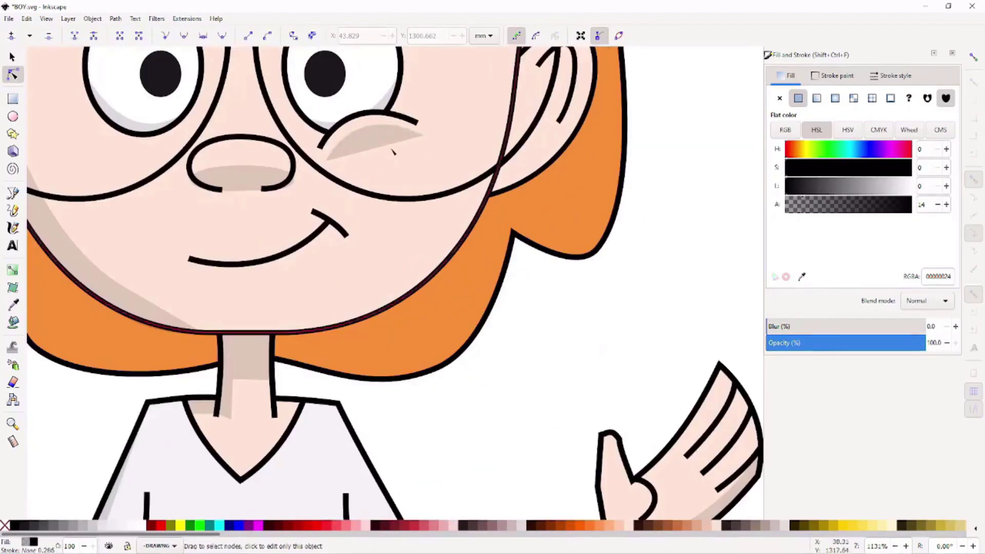
pyautogui.press('Escape')
pyautogui.press('s')
pyautogui.scroll(-2, 433, 299)
pyautogui.scroll(-1, 354, 244)
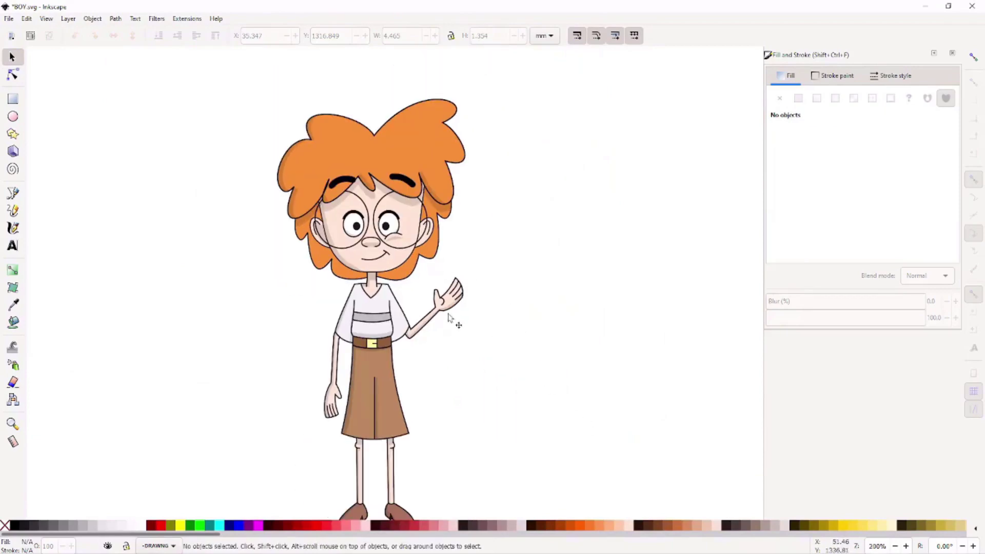
# Draw a closed translucent shading shape inside the ear with the Pen tool
pyautogui.press('b')
pyautogui.scroll(2, 451, 319)
pyautogui.scroll(3, 451, 328)
pyautogui.click(426, 201)
pyautogui.click(426, 202)
pyautogui.press('n')
pyautogui.scroll(-1, 583, 374)
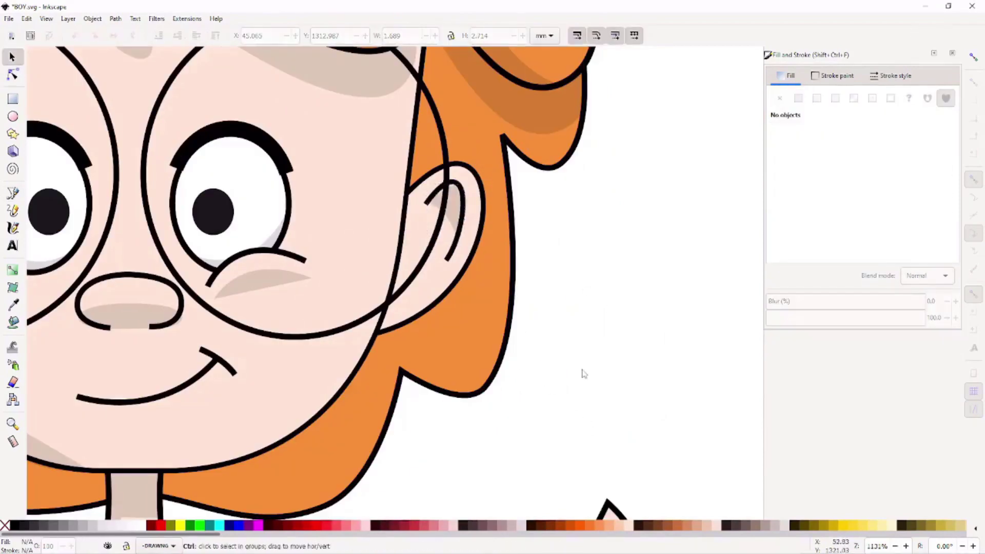
pyautogui.scroll(-3, 527, 400)
pyautogui.scroll(1, 494, 370)
pyautogui.scroll(3, 494, 369)
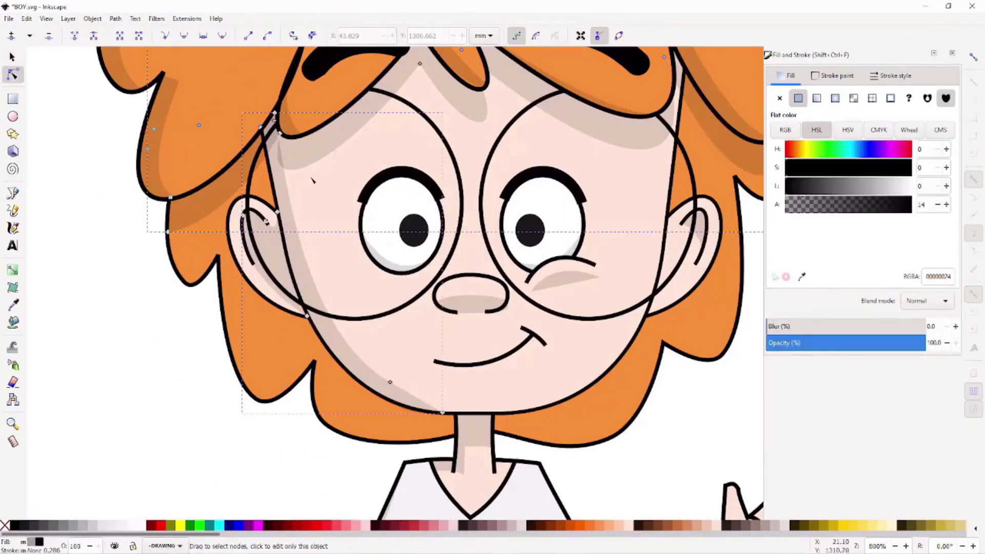
pyautogui.scroll(-2, 97, 325)
pyautogui.press('Escape')
pyautogui.scroll(3, 217, 225)
# Stretch the hair shadow band's node up to the tuft tip
pyautogui.click(217, 226)
pyautogui.moveTo(215, 223); pyautogui.dragTo(196, 212)
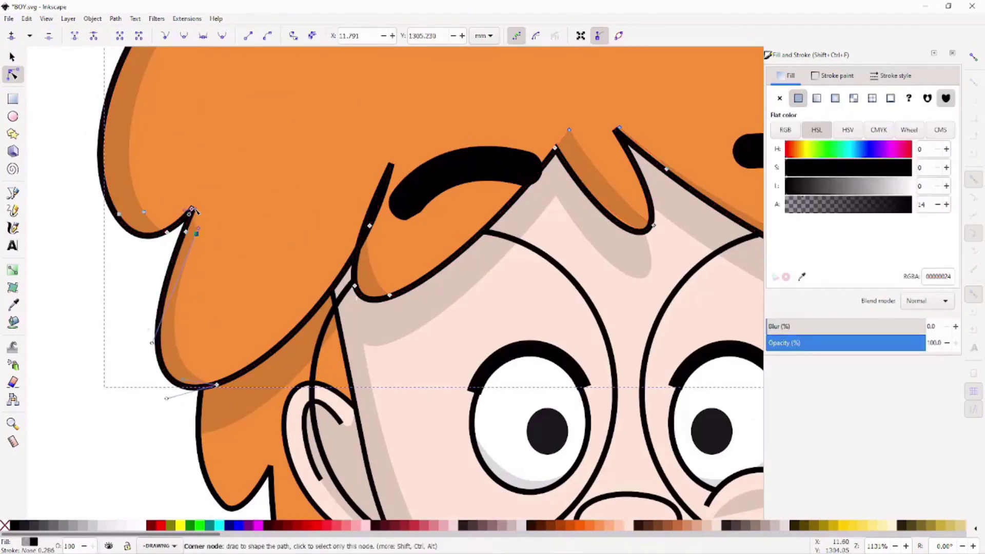
pyautogui.press('s')
pyautogui.scroll(-3, 160, 353)
pyautogui.scroll(2, 359, 257)
pyautogui.scroll(1, 359, 257)
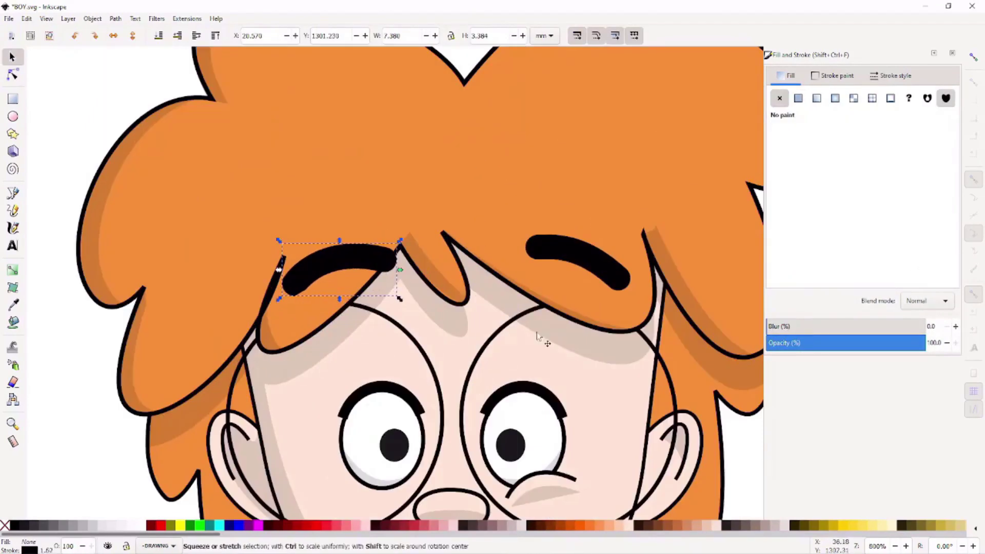
pyautogui.scroll(-1, 404, 339)
# Select the ground shadow beneath the feet
pyautogui.press('Escape')
pyautogui.scroll(-2, 404, 336)
pyautogui.scroll(-1, 414, 358)
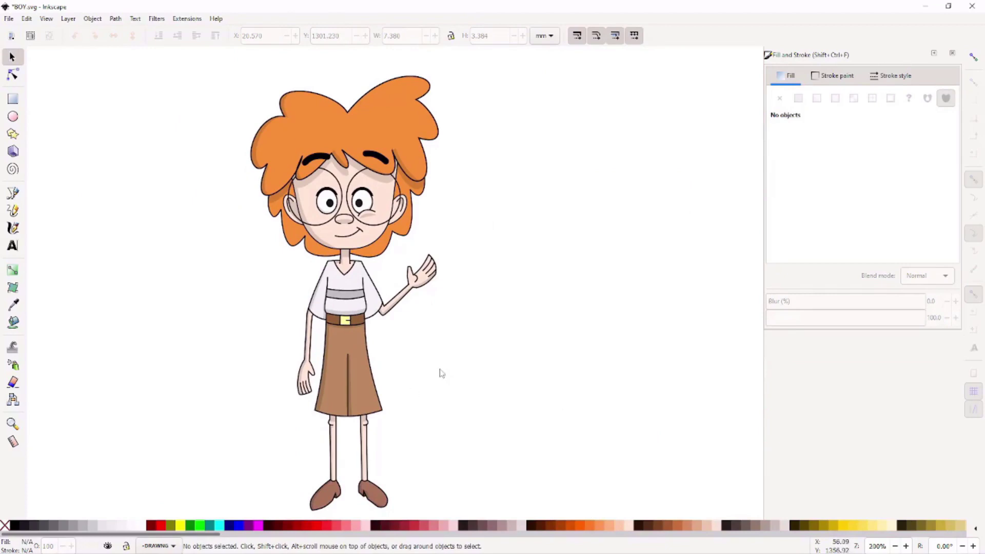
pyautogui.scroll(-2, 440, 373)
pyautogui.click(348, 465)
# Shift the ground shadow ellipse slightly right under the feet
pyautogui.click(477, 470)
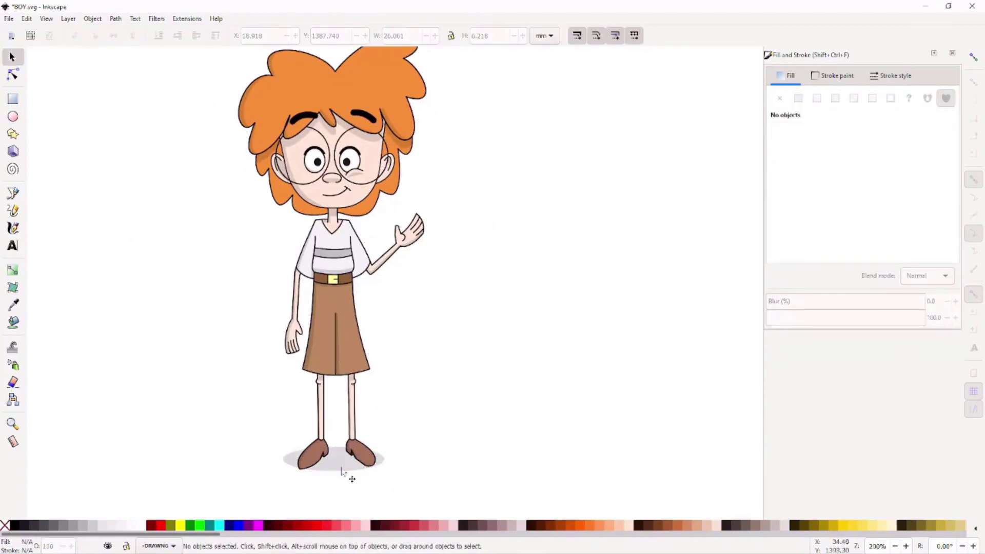
pyautogui.moveTo(341, 471); pyautogui.dragTo(345, 472)
pyautogui.click(507, 421)
pyautogui.scroll(2, 518, 413)
# Tint the translucent face shadow dark blue using the HSL sliders
pyautogui.doubleClick(242, 154)
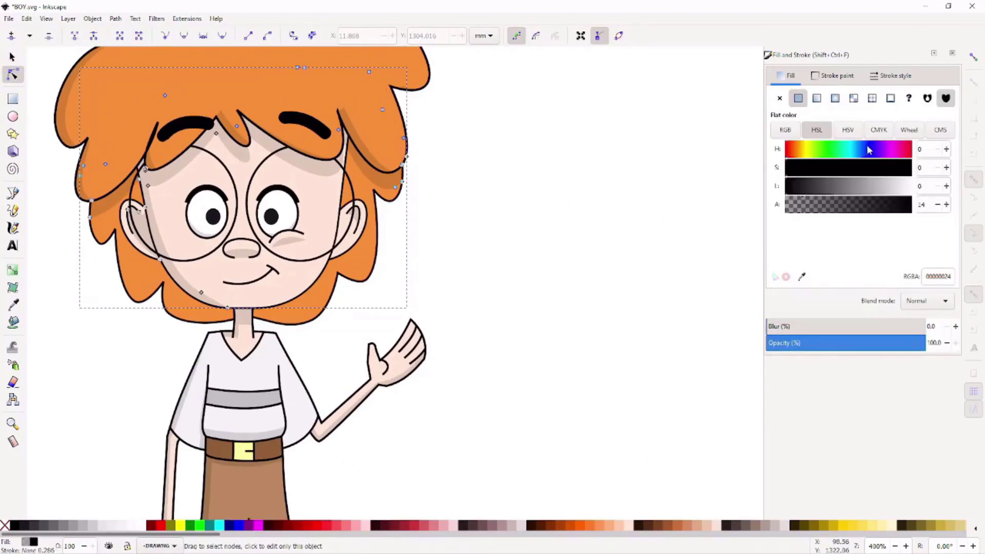
pyautogui.moveTo(790, 186); pyautogui.dragTo(881, 172)
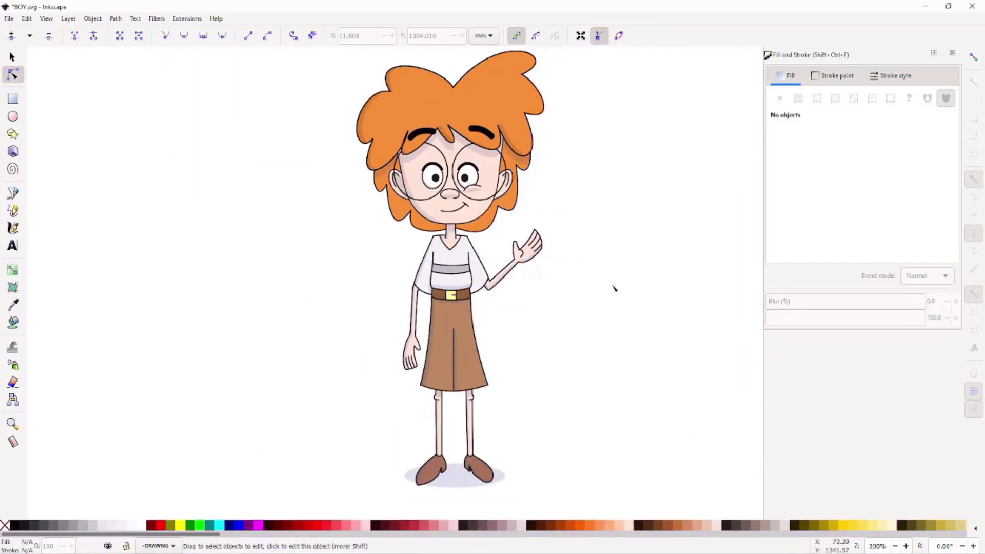
pyautogui.press('s')
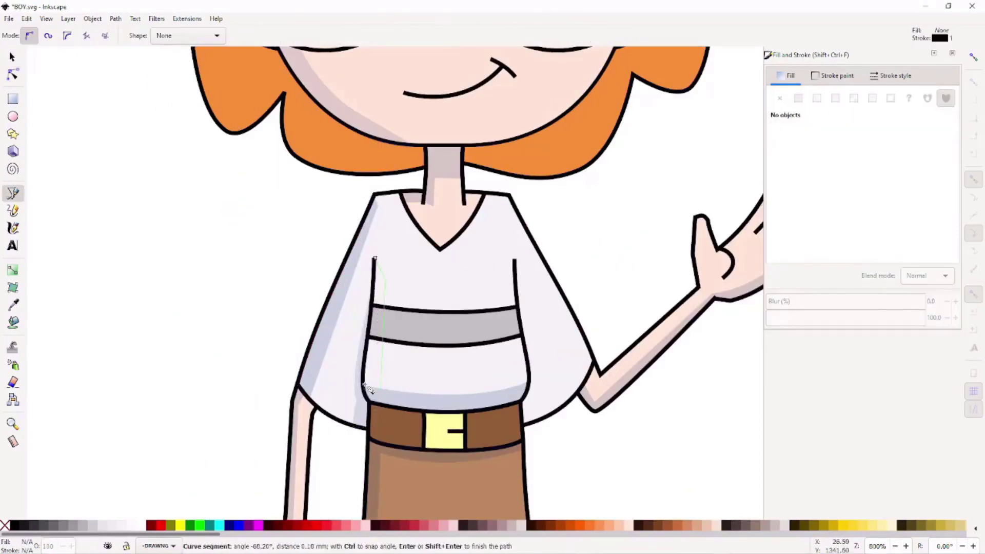
# Select the torso and skirt fold shading, then start a new path at the sleeve corner
pyautogui.click(380, 379)
pyautogui.scroll(-10, 390, 385)
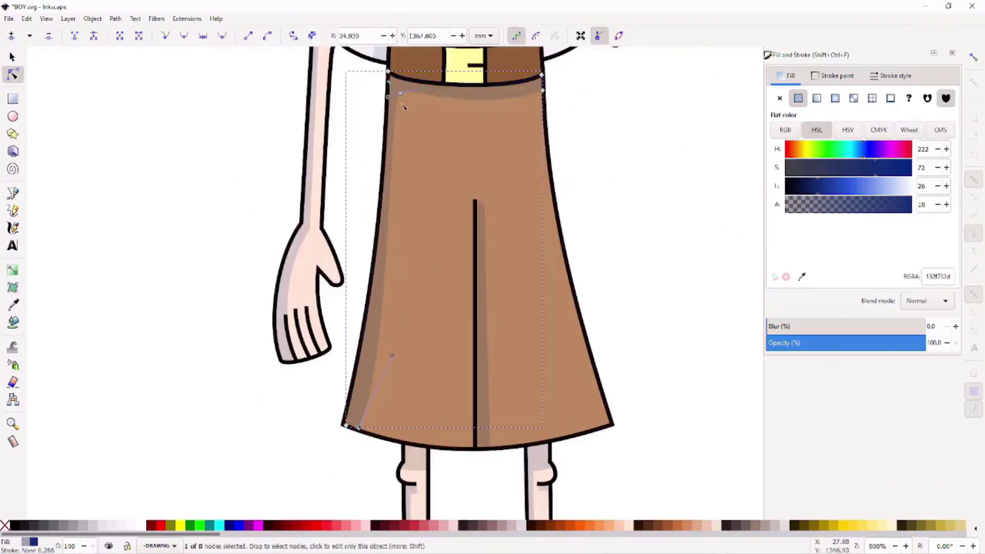
pyautogui.click(485, 308)
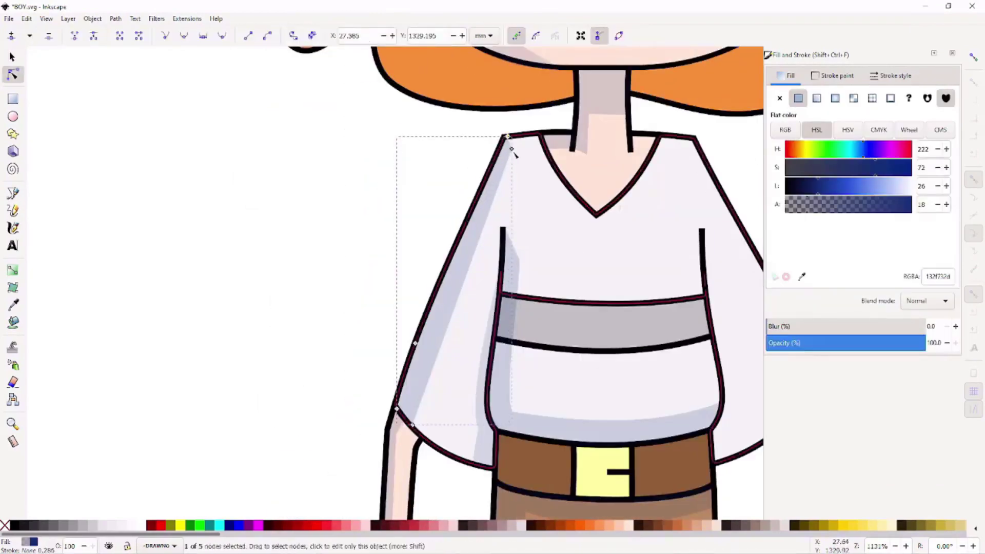
pyautogui.press('b')
pyautogui.click(490, 392)
pyautogui.scroll(-5, 556, 402)
# Reshape the curve of the hair shading band over the brow
pyautogui.press('n')
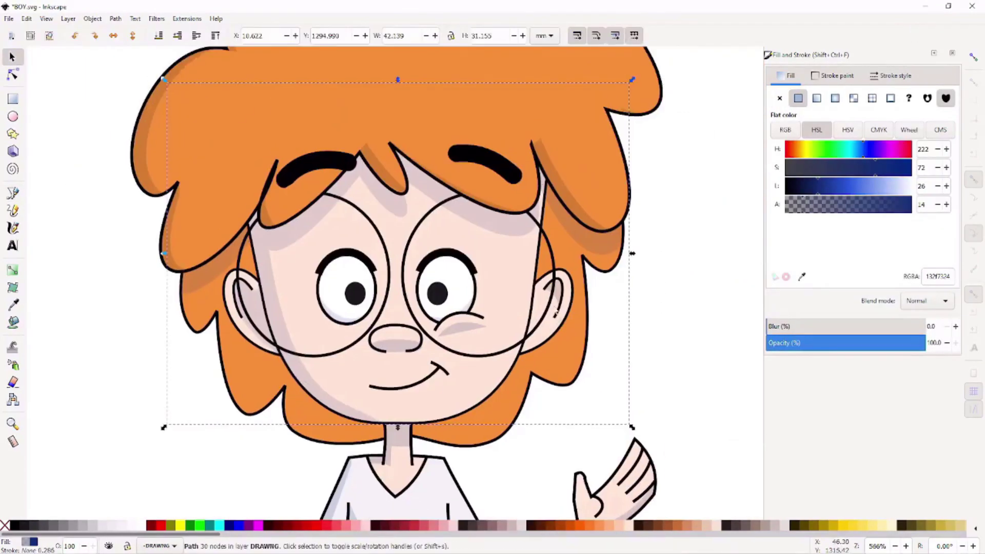
pyautogui.scroll(5, 441, 139)
pyautogui.click(440, 139)
pyautogui.moveTo(560, 217); pyautogui.dragTo(564, 225)
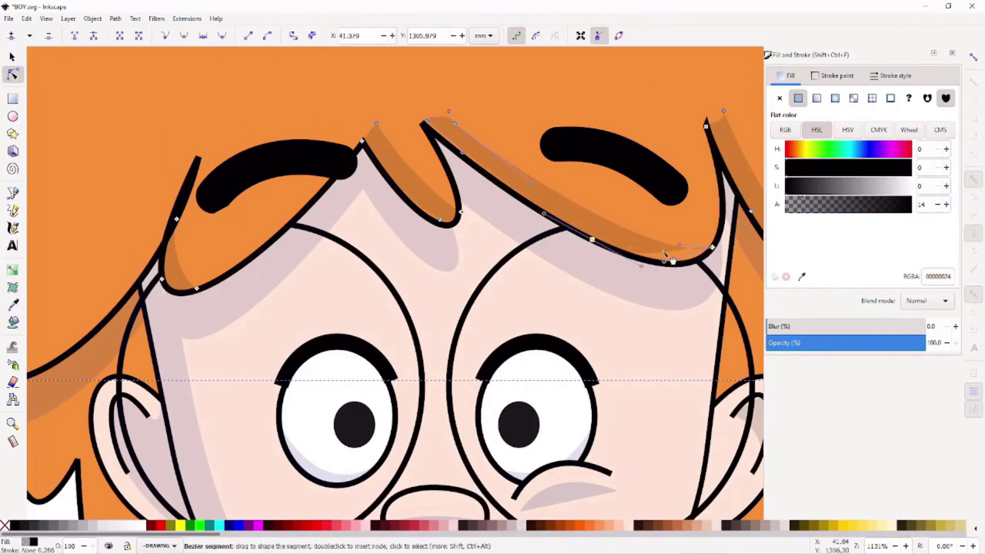
pyautogui.scroll(9, 407, 292)
pyautogui.hscroll(-10, 307, 398)
pyautogui.scroll(-5, 306, 399)
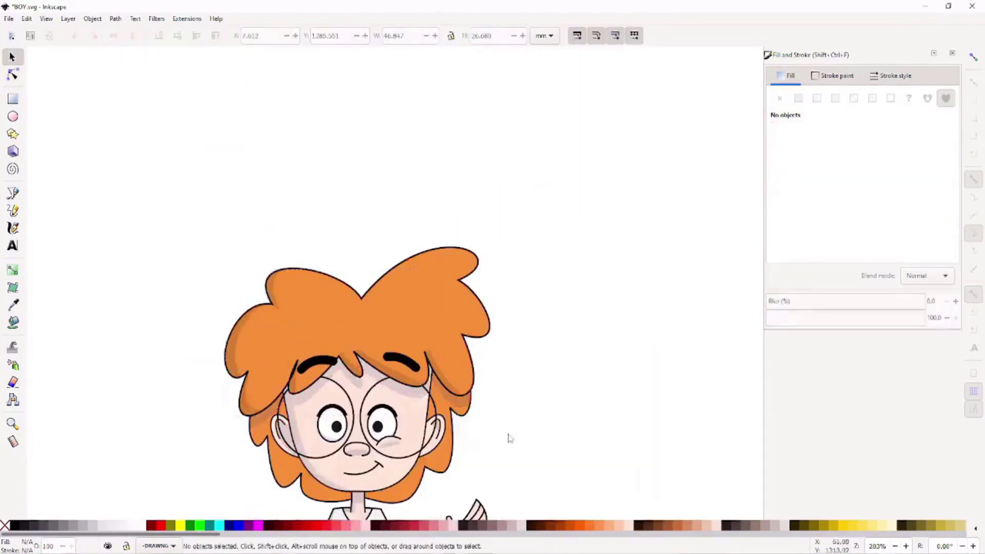
pyautogui.scroll(5, 508, 435)
pyautogui.scroll(-3, 545, 392)
# Nudge the glasses slightly left and draw a short stroke extending the smile's corner
pyautogui.press('s')
pyautogui.moveTo(468, 249); pyautogui.dragTo(465, 250)
pyautogui.press('b')
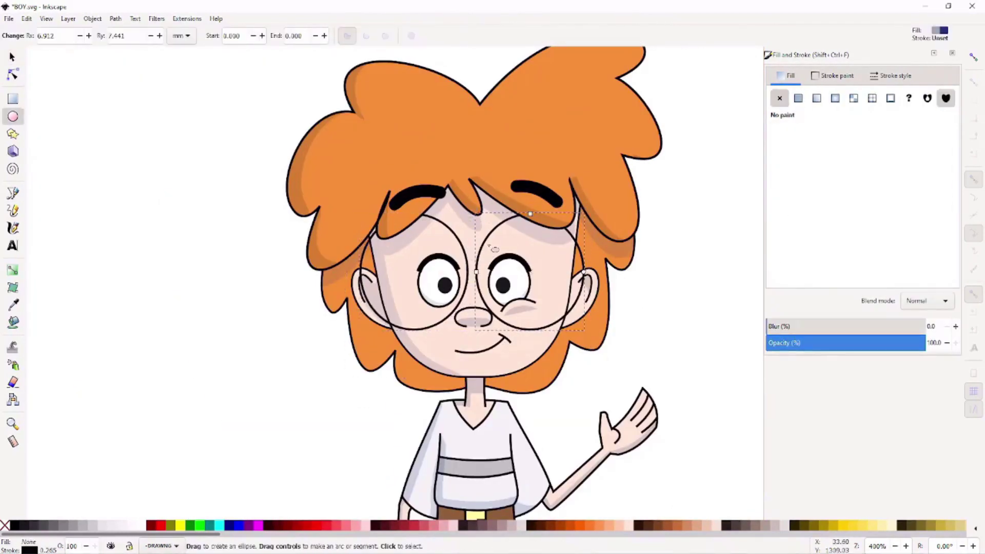
pyautogui.scroll(5, 477, 349)
pyautogui.click(574, 391)
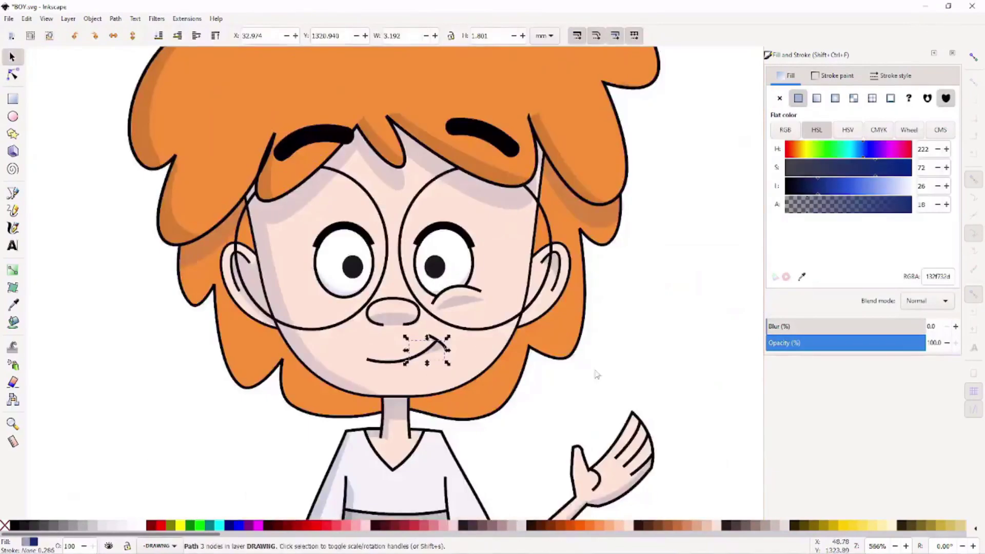